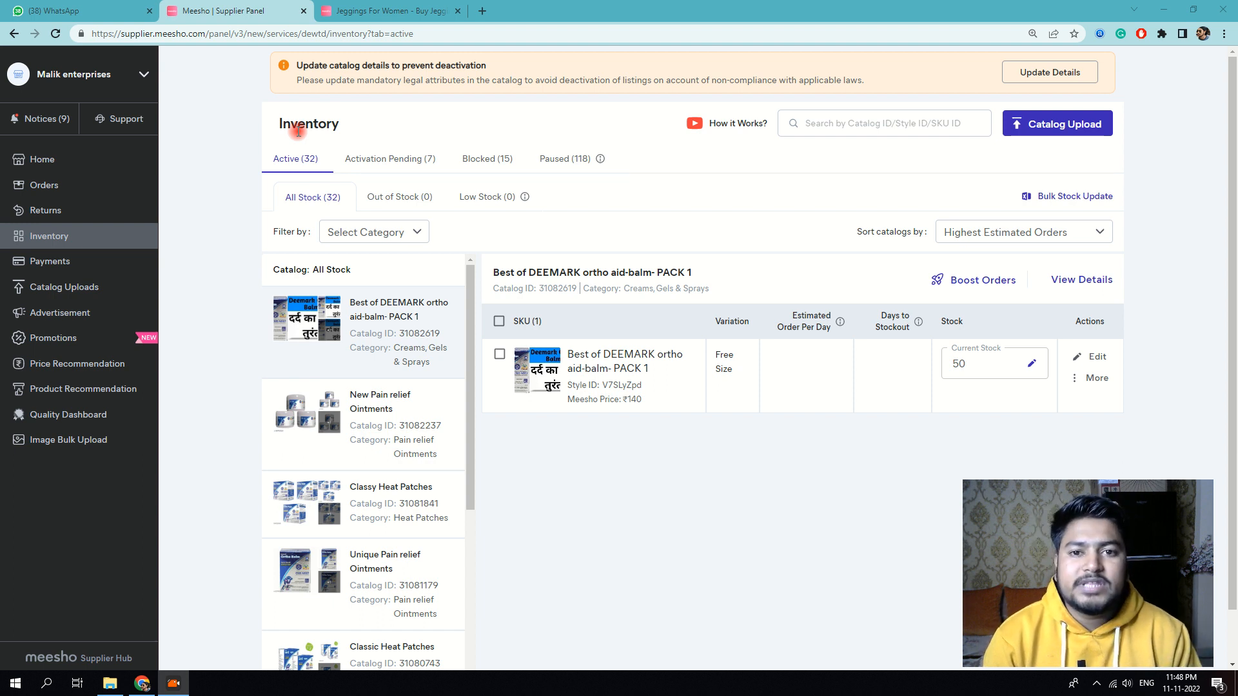
Step: Switch from the Supplier Panel inventory to the Meesho Jeggings For Women listing tab
click(401, 10)
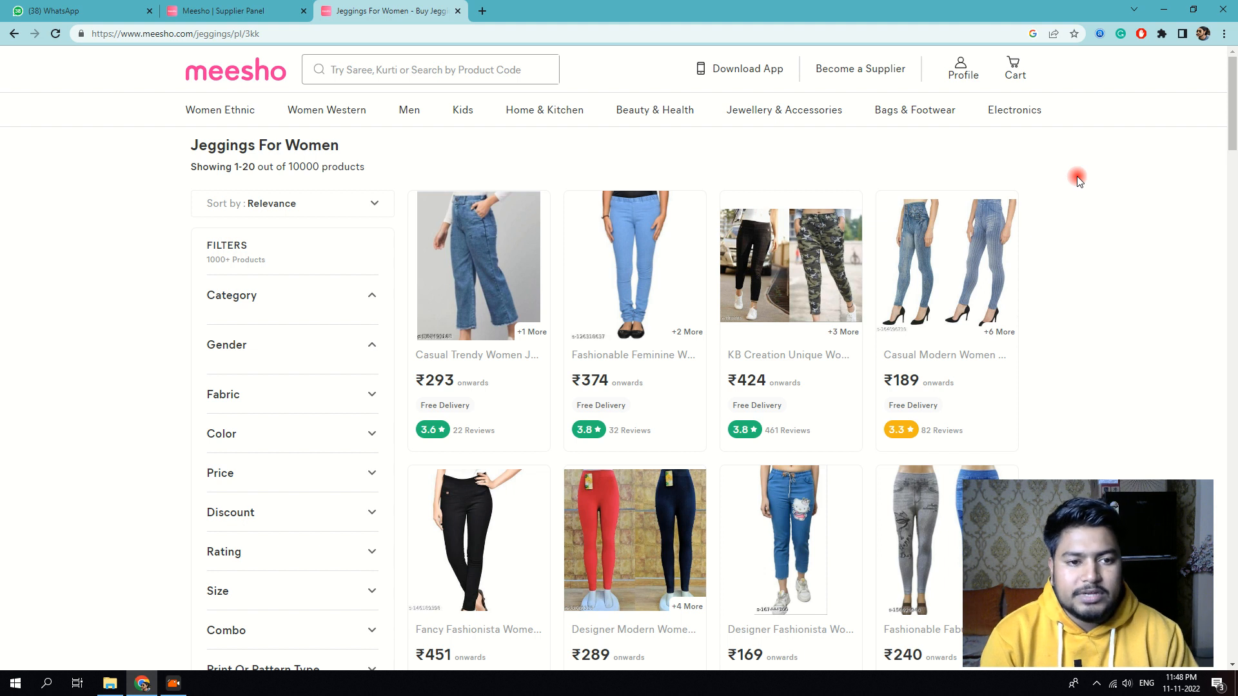
Step: Search the Meesho store for 'toys'
scroll(1193, 257, down, 1)
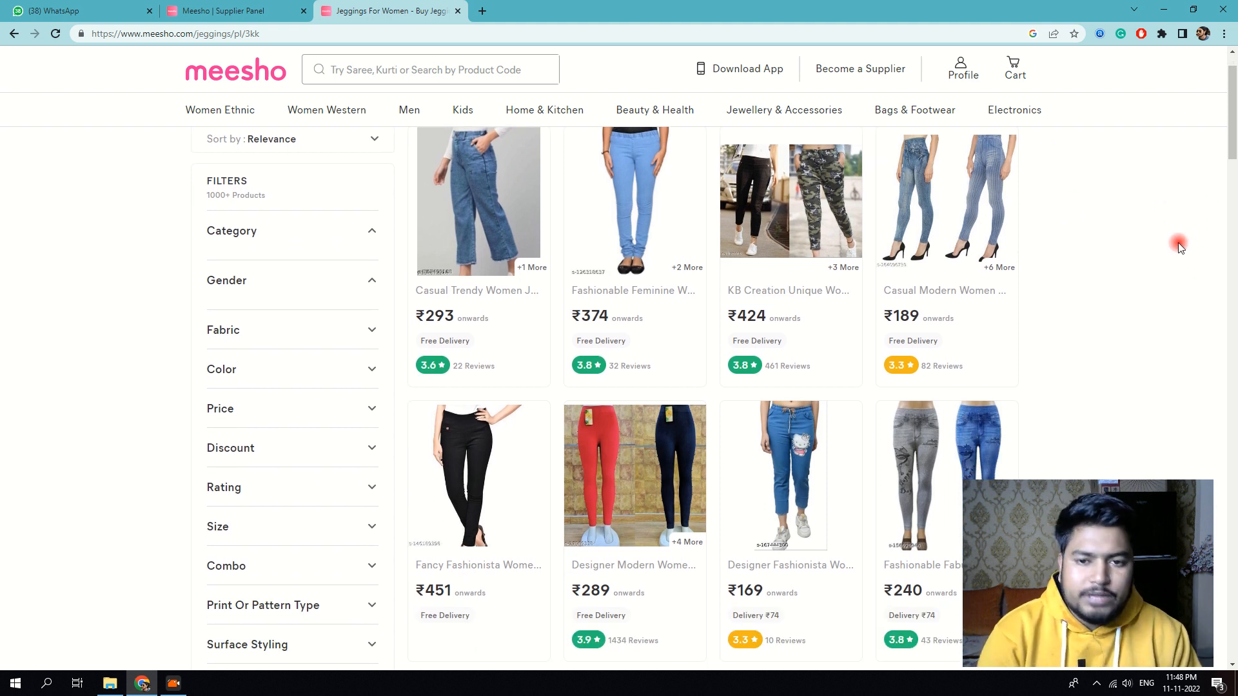
scroll(1170, 241, down, 1)
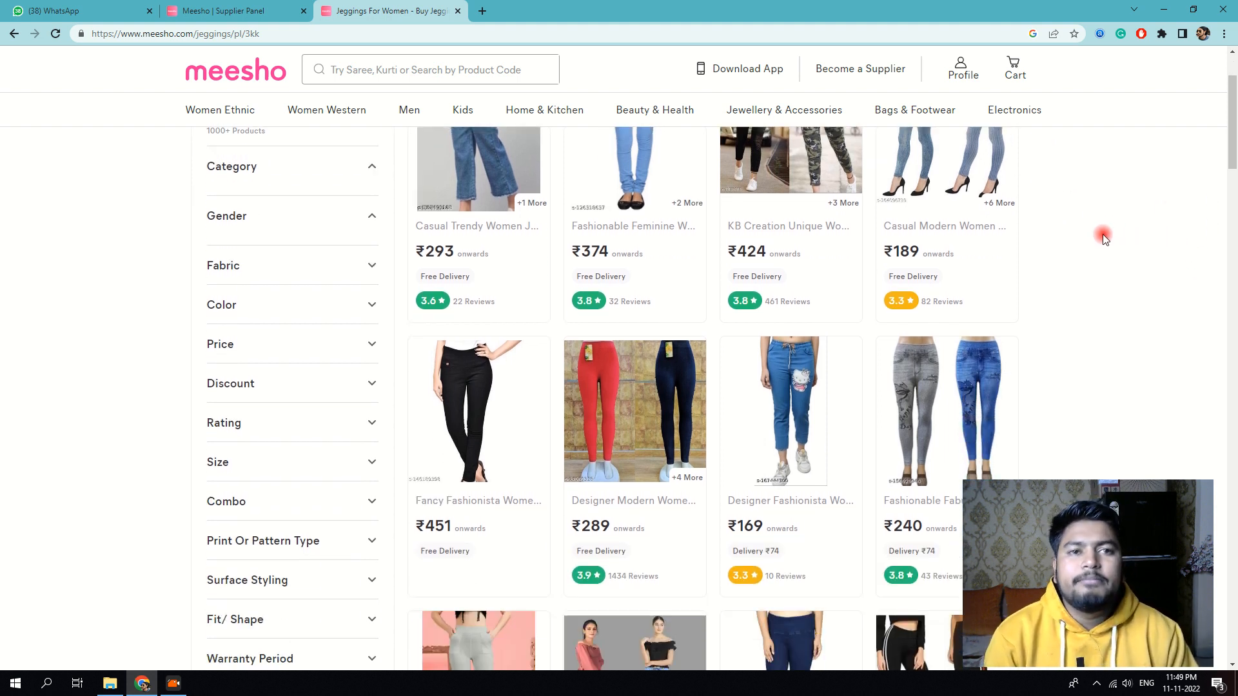
scroll(1079, 242, down, 4)
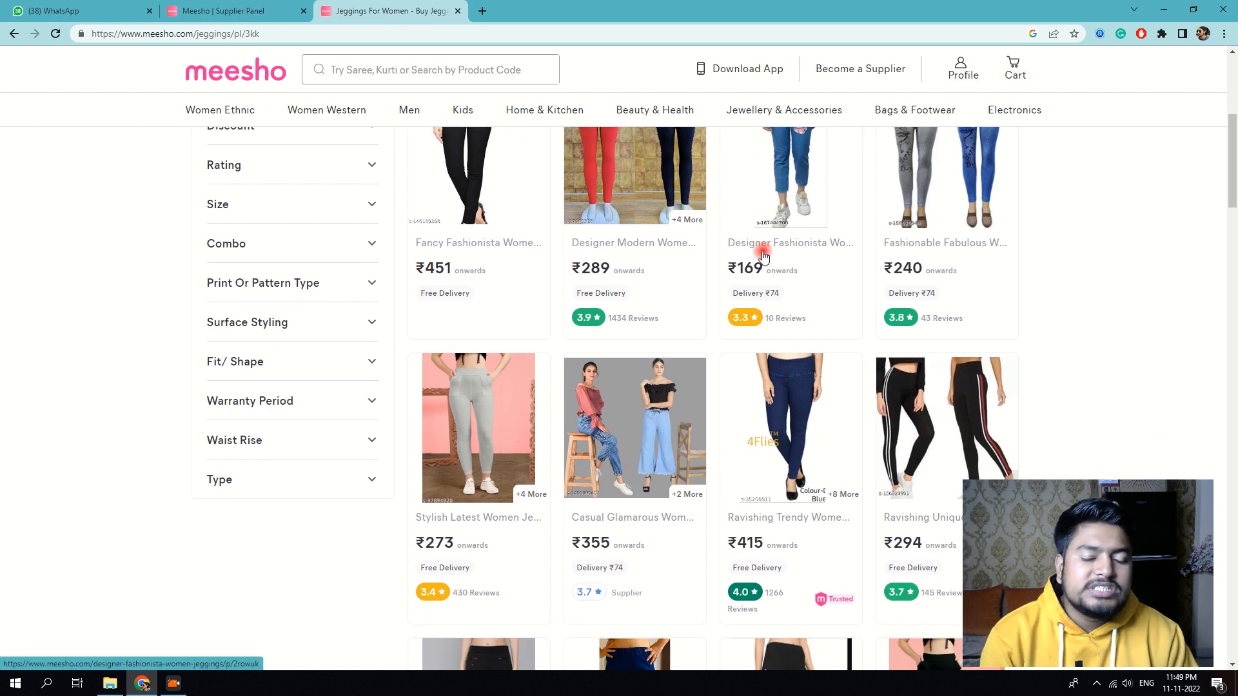
scroll(710, 213, down, 6)
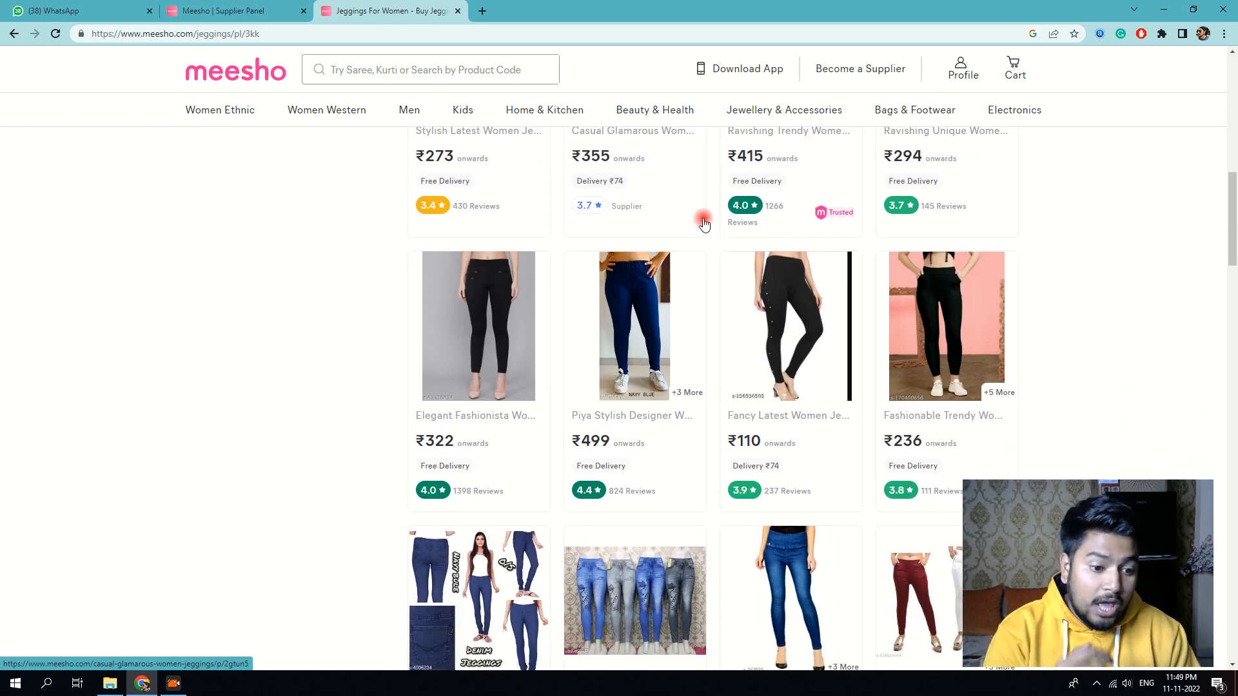
click(503, 68)
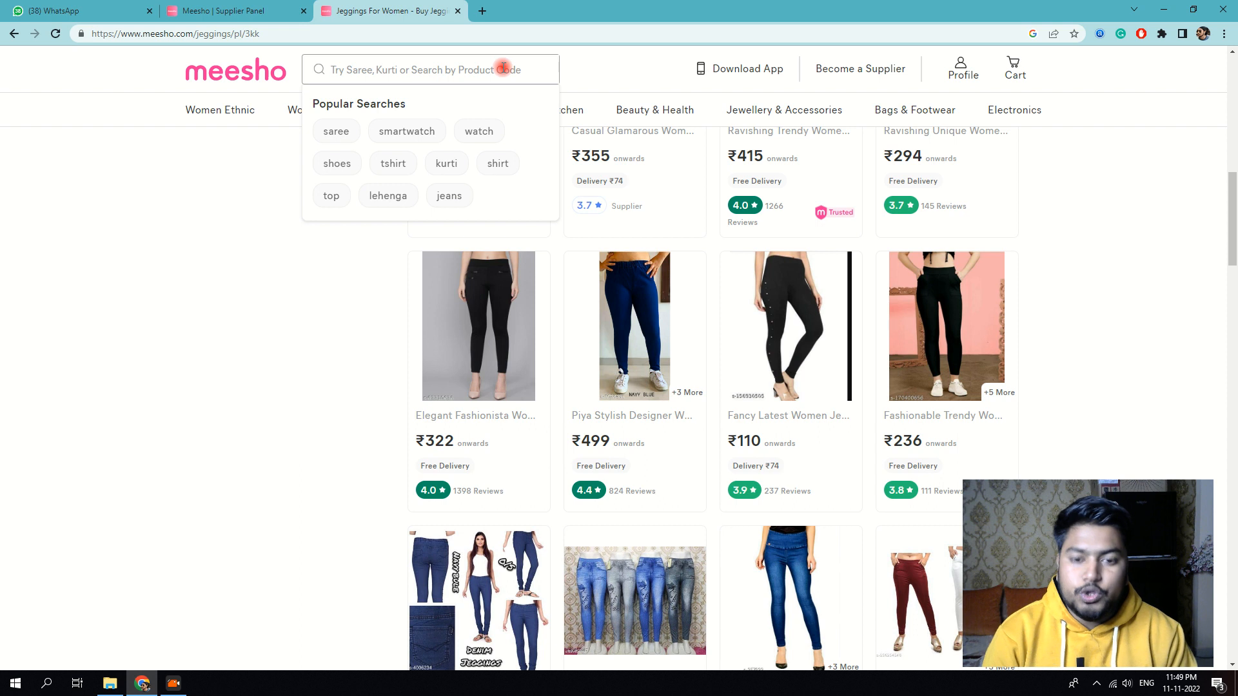
text(toys)
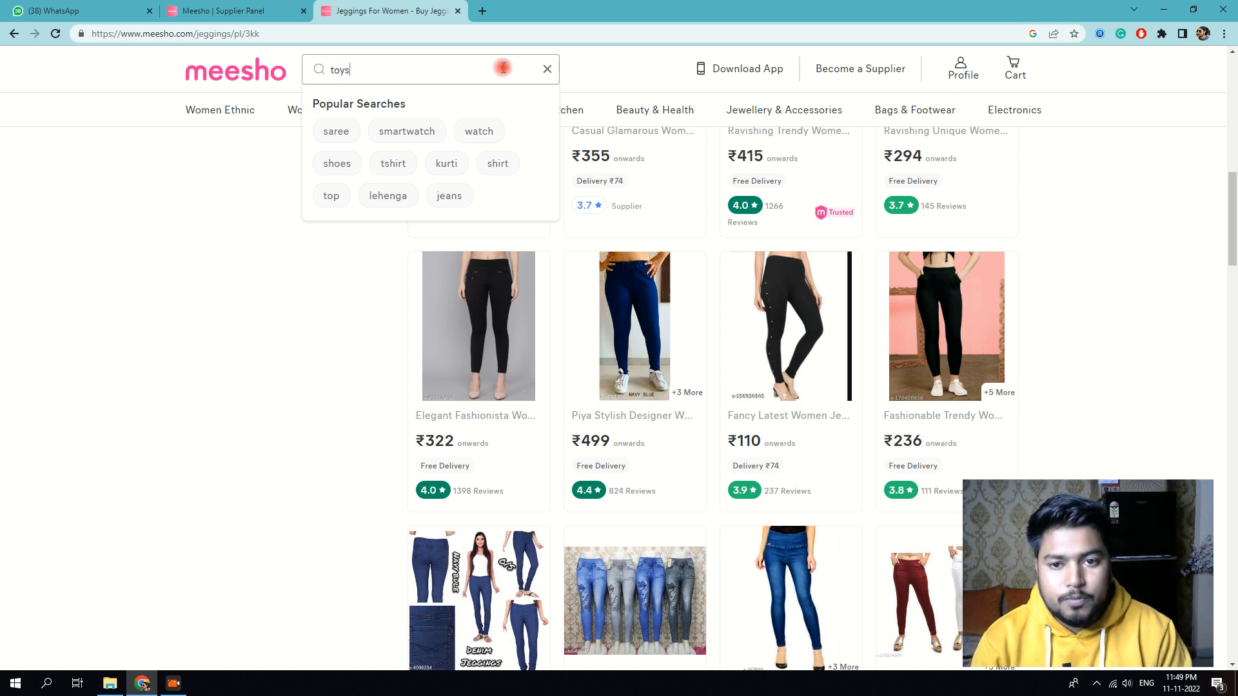
key(Return)
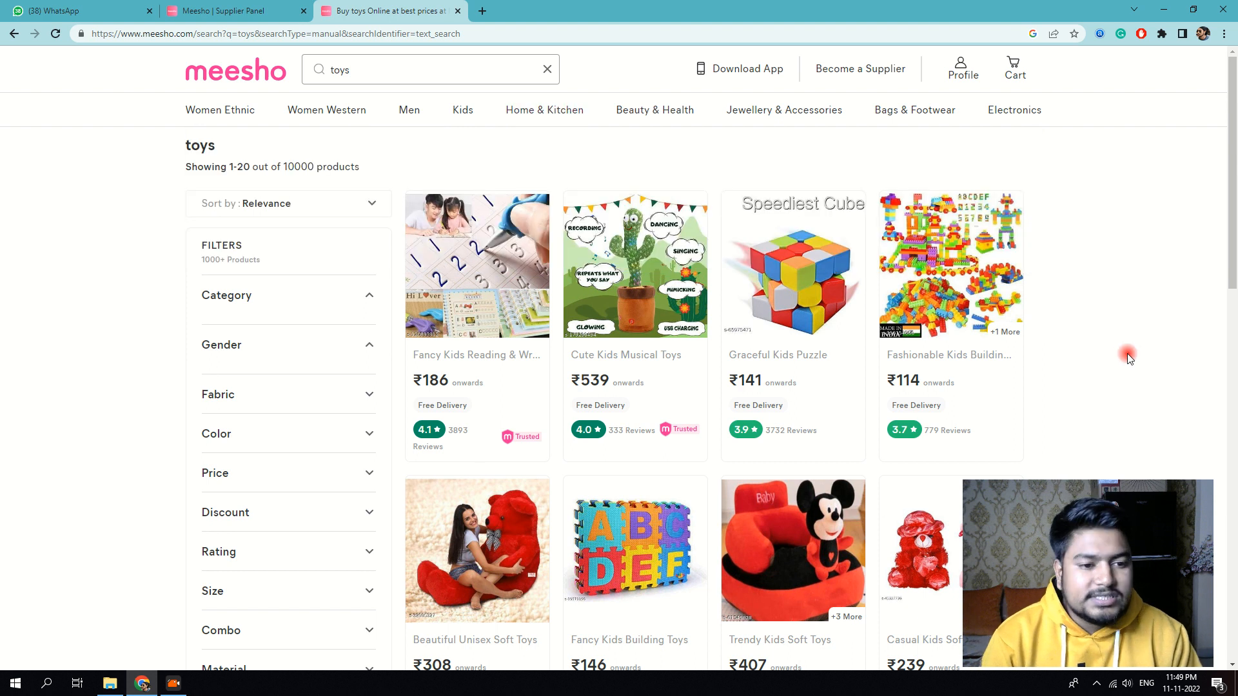
Step: Scroll through the toys results to the kids building-blocks products
scroll(1120, 343, down, 2)
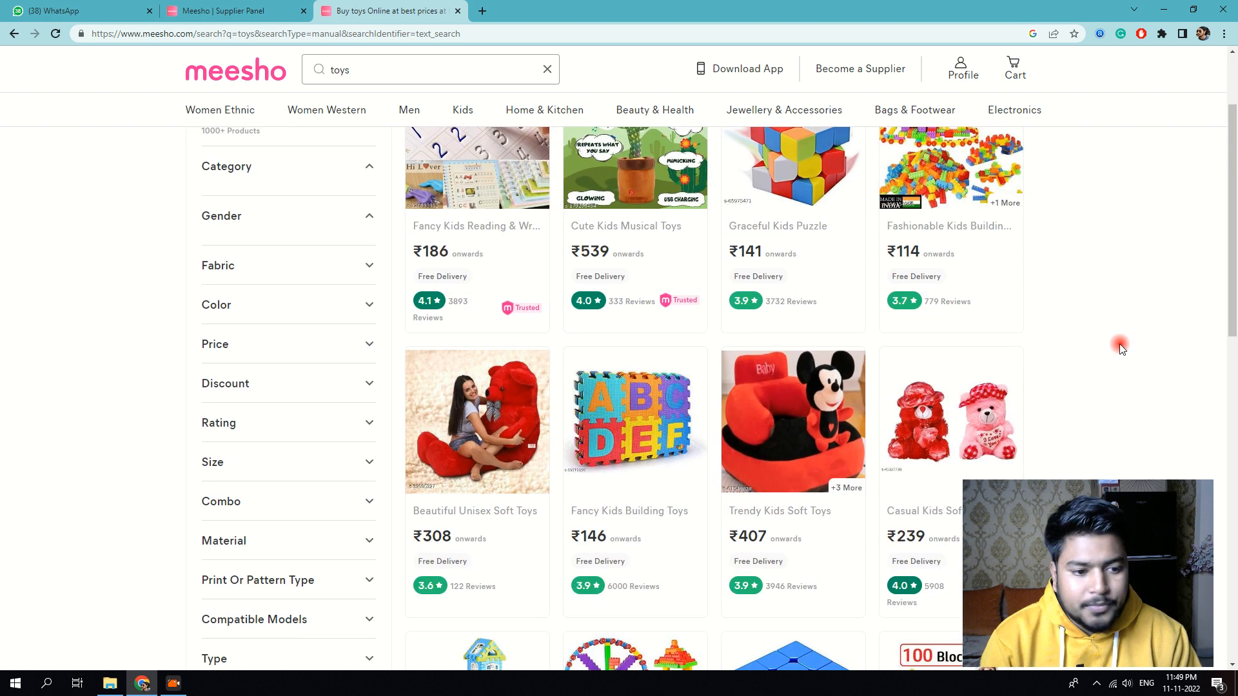
scroll(1091, 337, down, 2)
scroll(763, 346, down, 1)
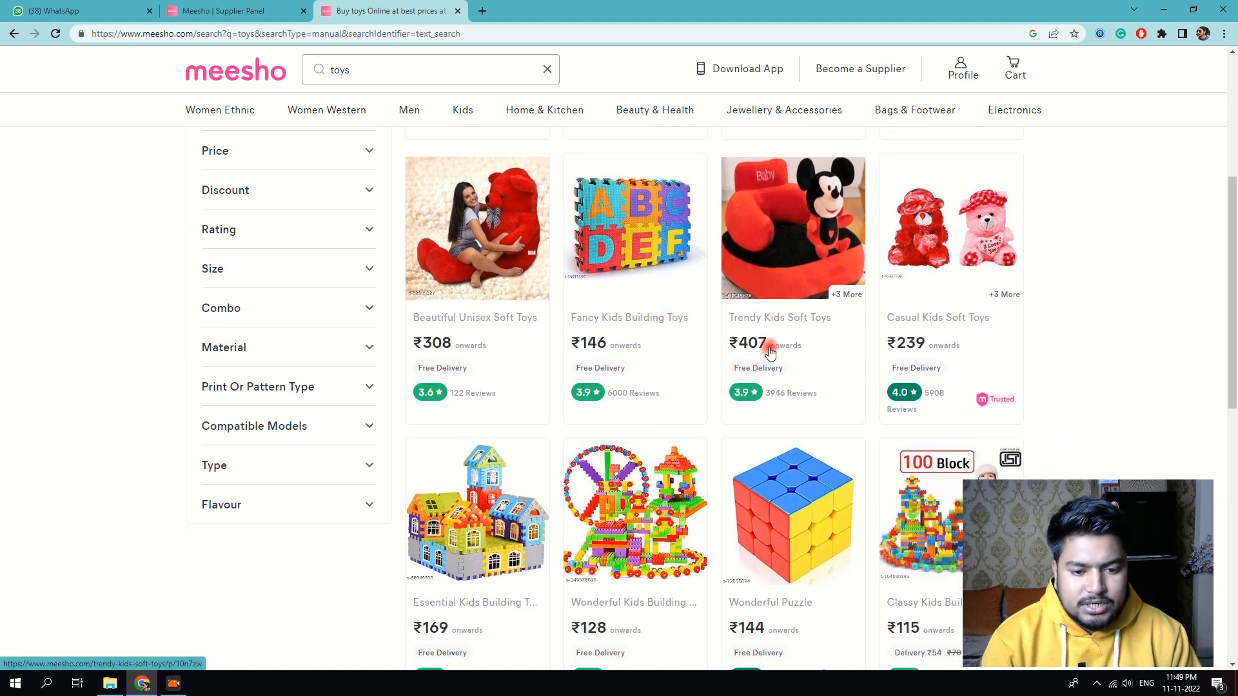
scroll(706, 349, down, 1)
scroll(612, 387, down, 2)
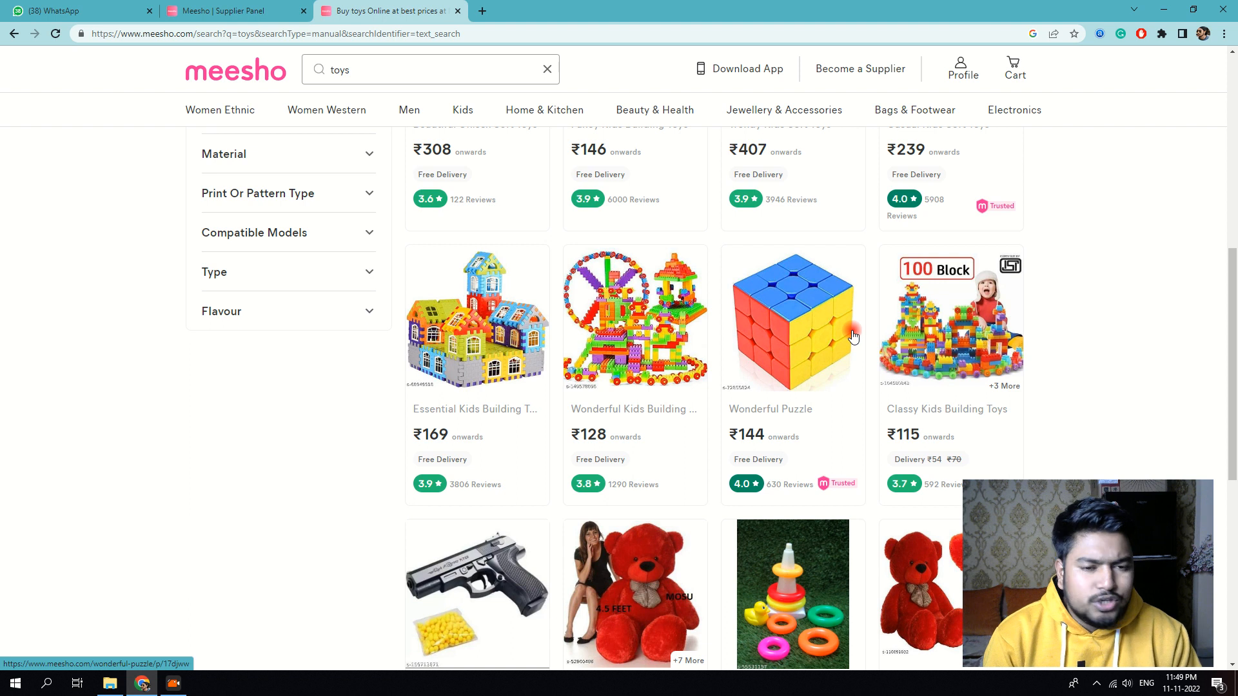
scroll(780, 335, down, 1)
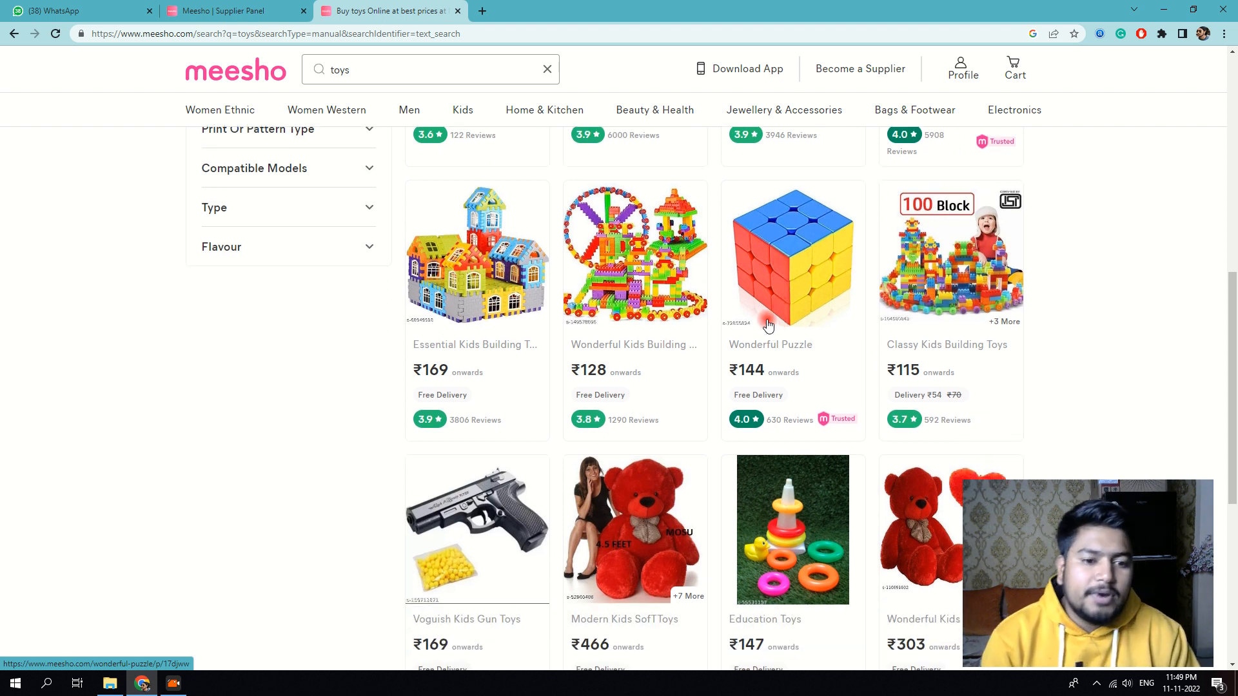
scroll(771, 329, down, 1)
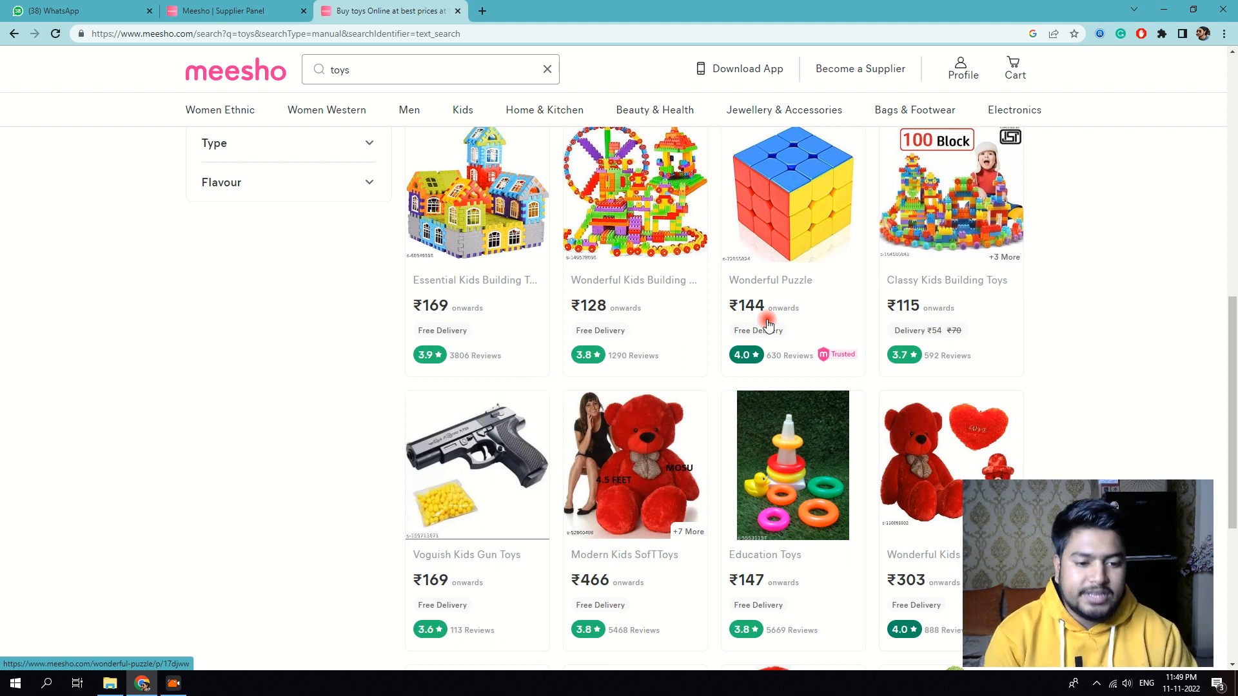
scroll(767, 322, down, 3)
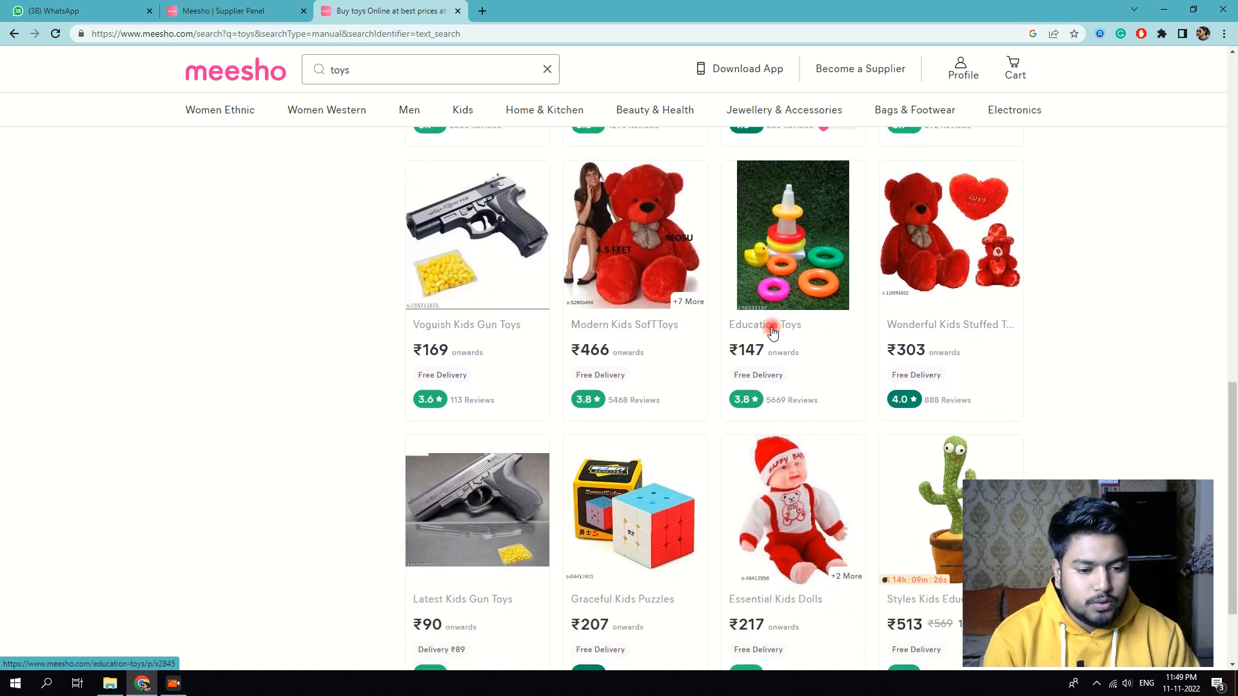
scroll(773, 332, down, 1)
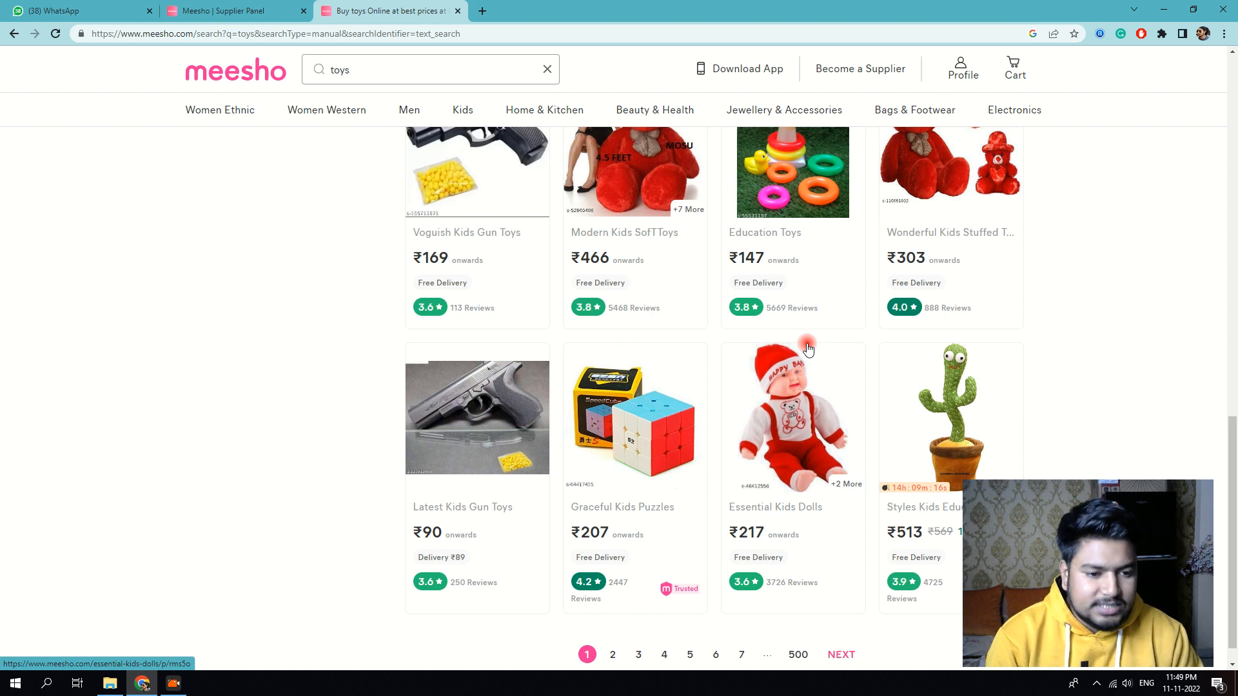
scroll(806, 352, down, 2)
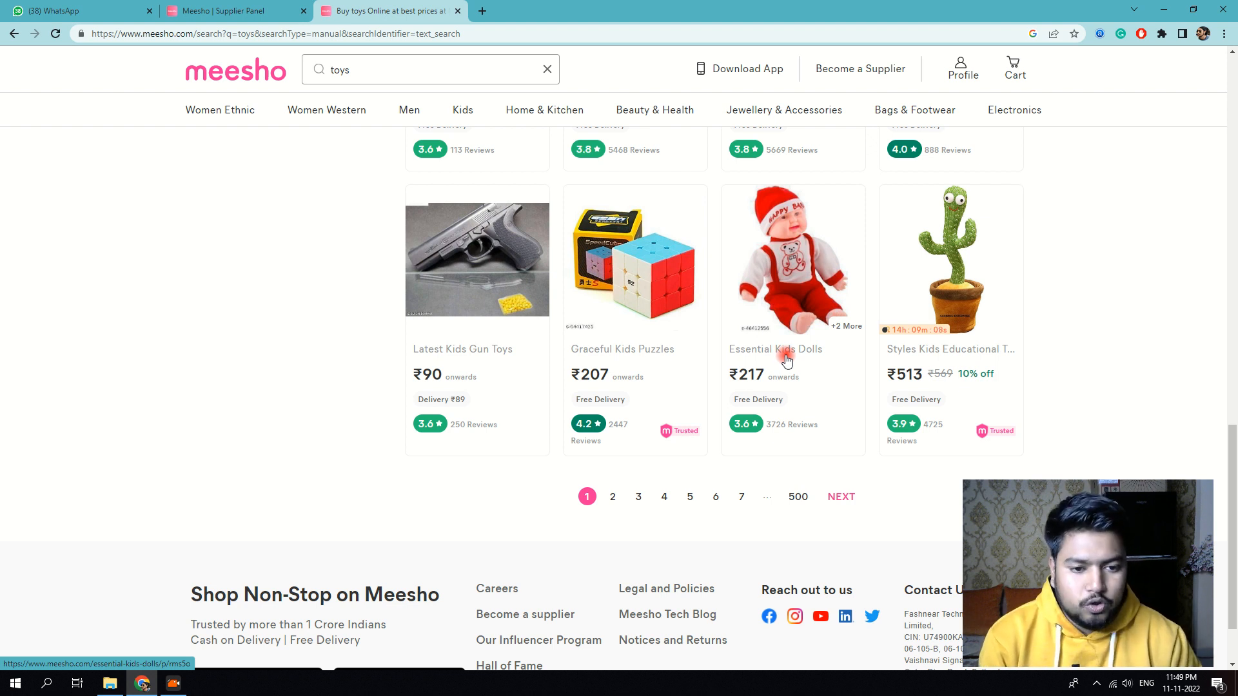
scroll(815, 319, up, 2)
scroll(814, 320, up, 5)
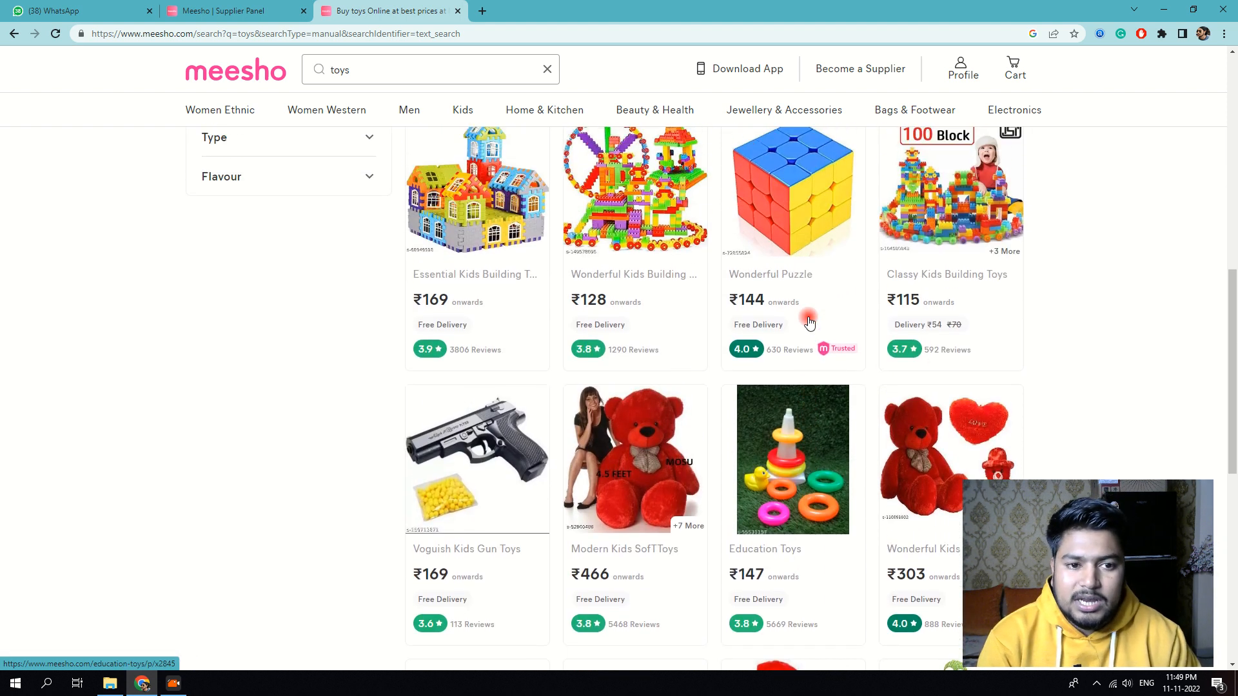
scroll(810, 322, up, 2)
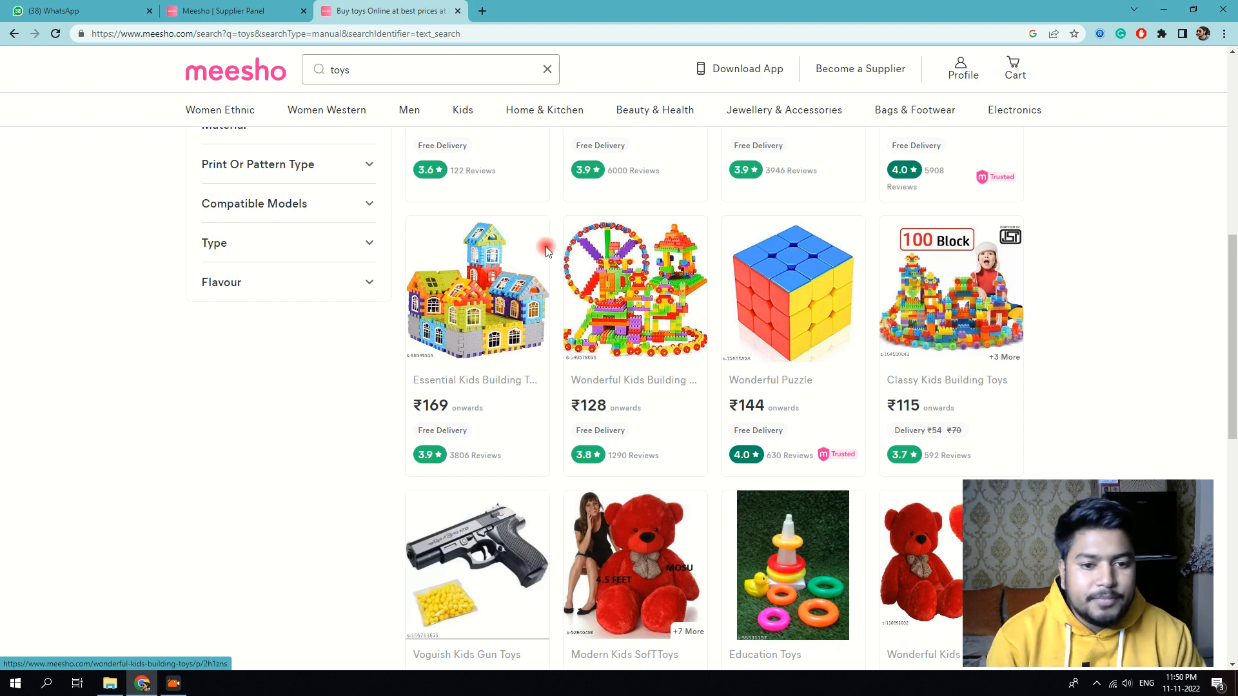
Step: Open the Essential Kids Building Toys product page and view its block-house photos
click(492, 268)
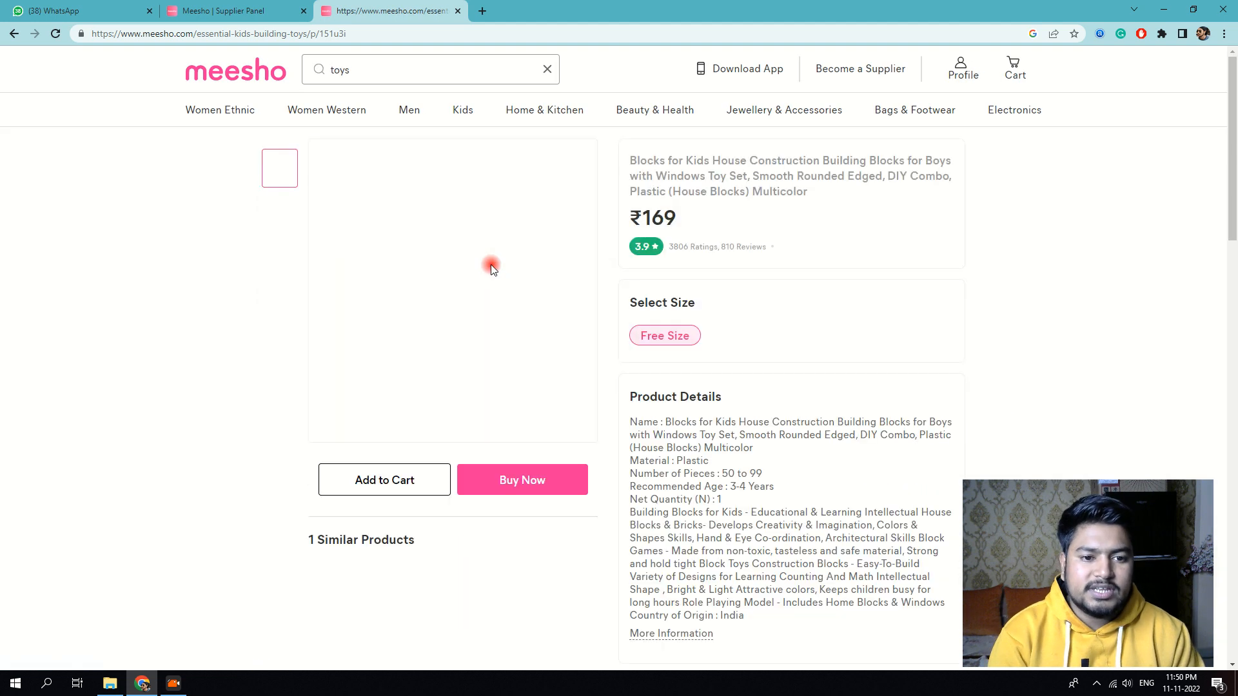
click(554, 437)
click(712, 302)
click(267, 255)
click(279, 229)
click(270, 263)
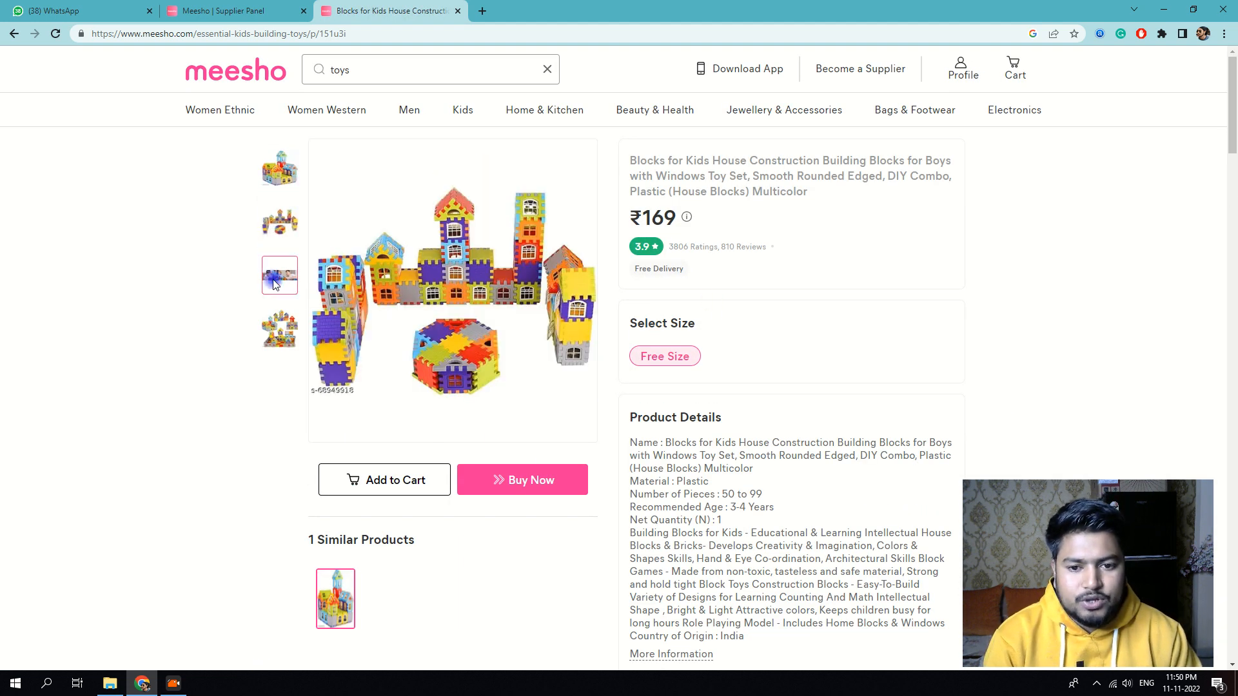
click(279, 313)
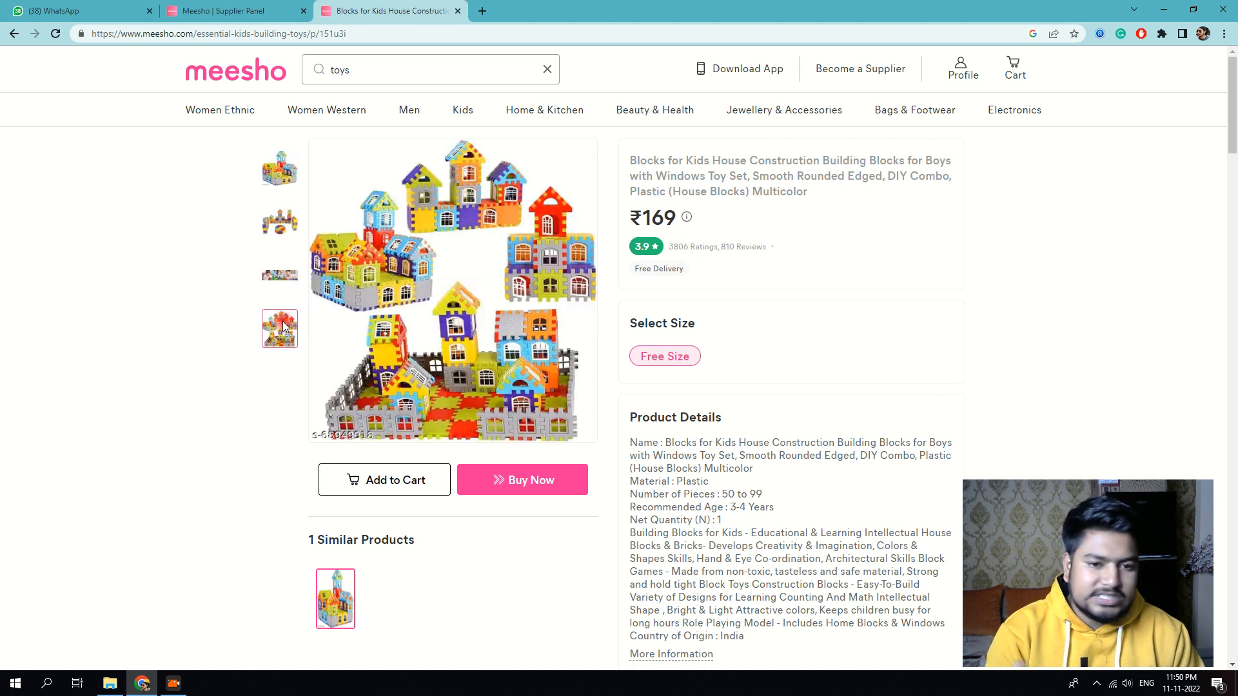
Step: Review the block set's product details, ratings and Sold By seller link
scroll(448, 296, down, 3)
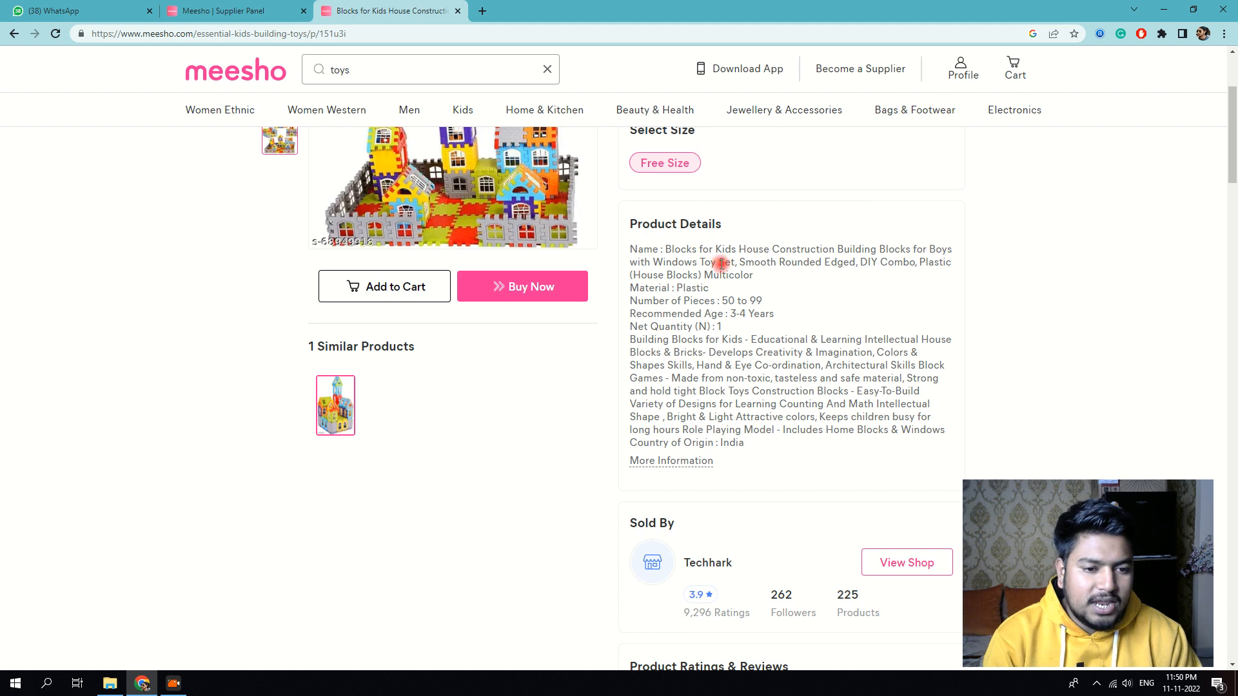
scroll(745, 361, down, 4)
scroll(741, 356, up, 2)
scroll(741, 355, down, 5)
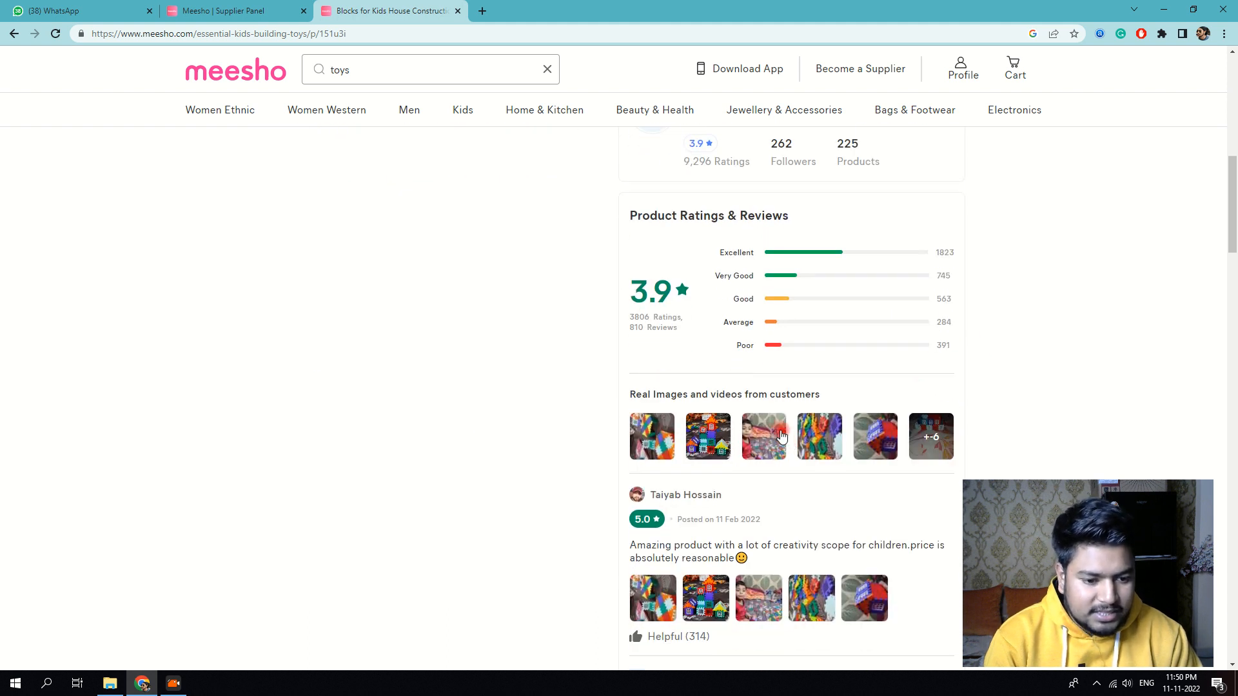
scroll(732, 395, down, 3)
scroll(839, 462, up, 1)
scroll(792, 329, up, 12)
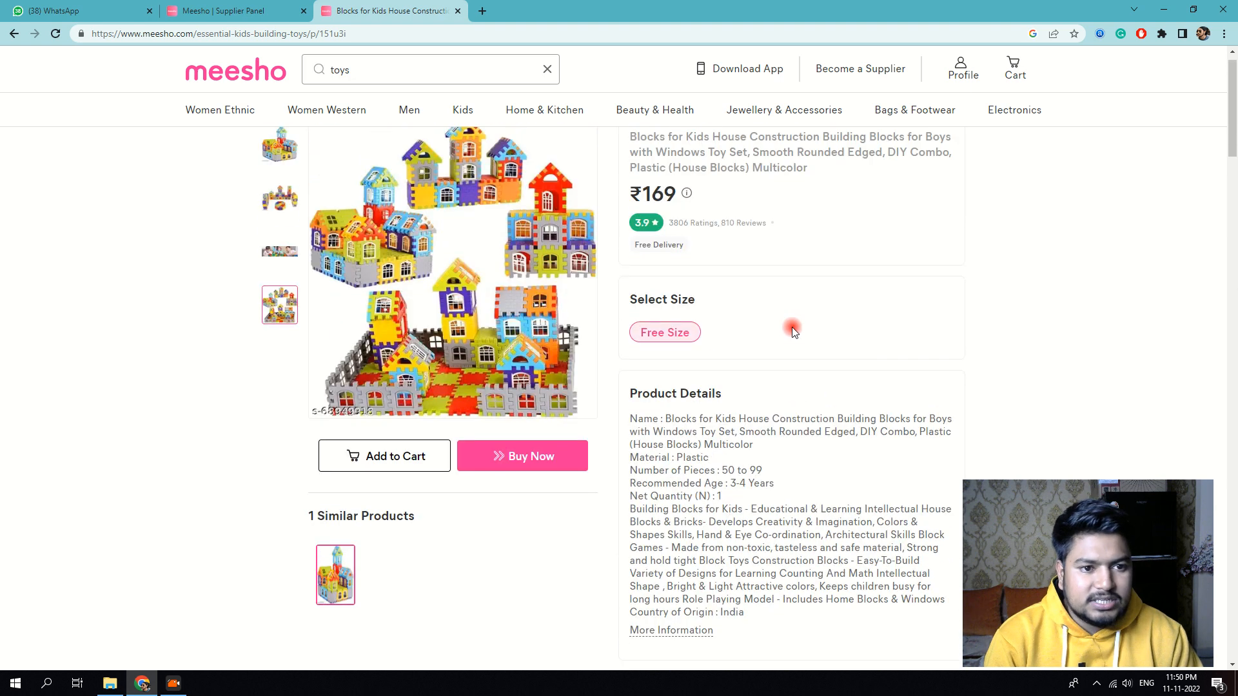
scroll(791, 294, down, 6)
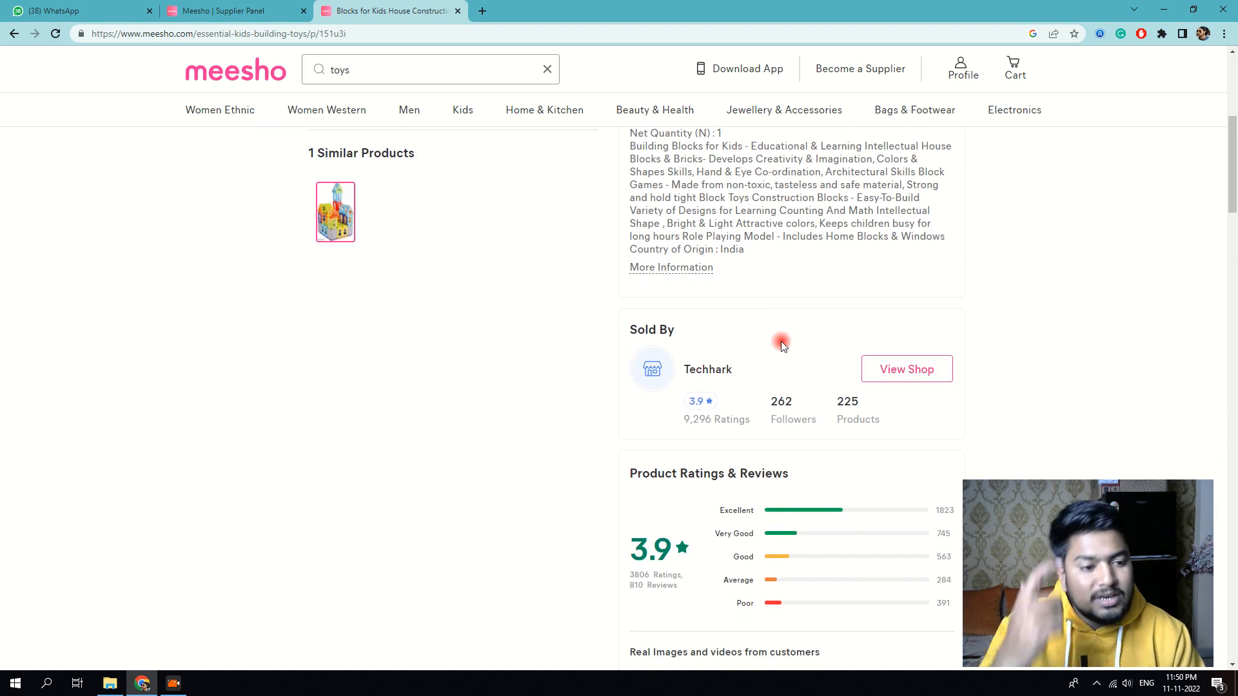
right_click(912, 378)
Step: Visit the Techhark seller's shop and scroll through its products
click(918, 375)
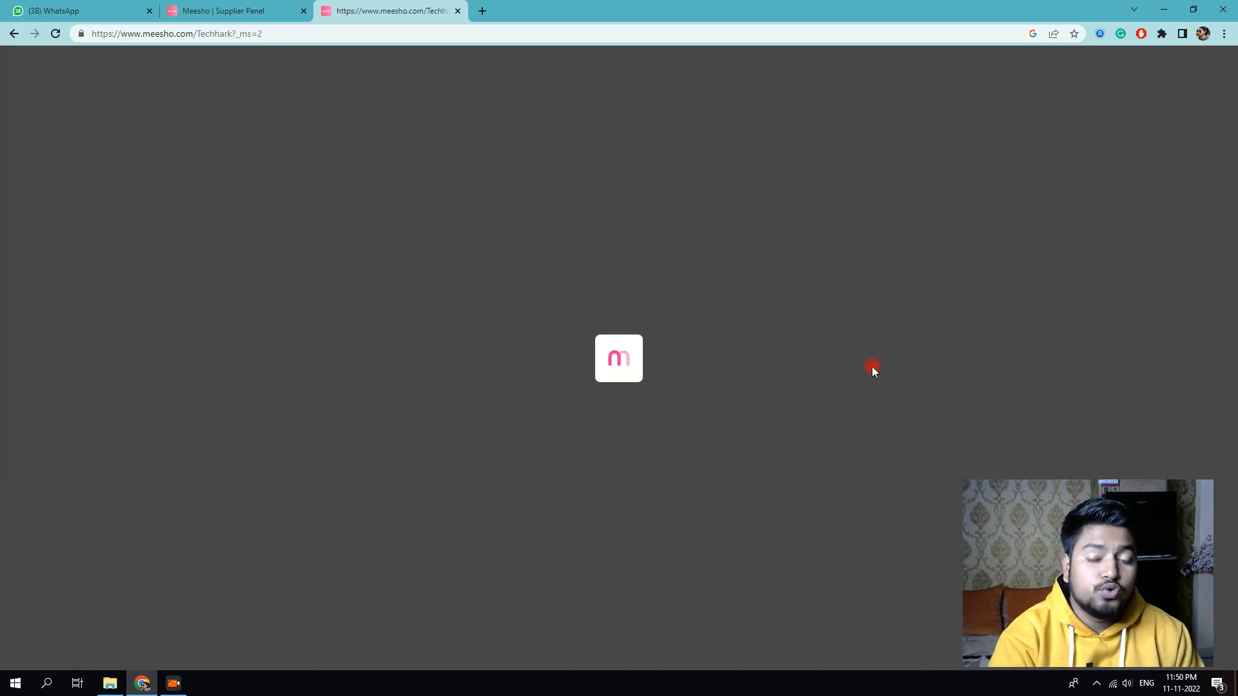
scroll(709, 290, down, 7)
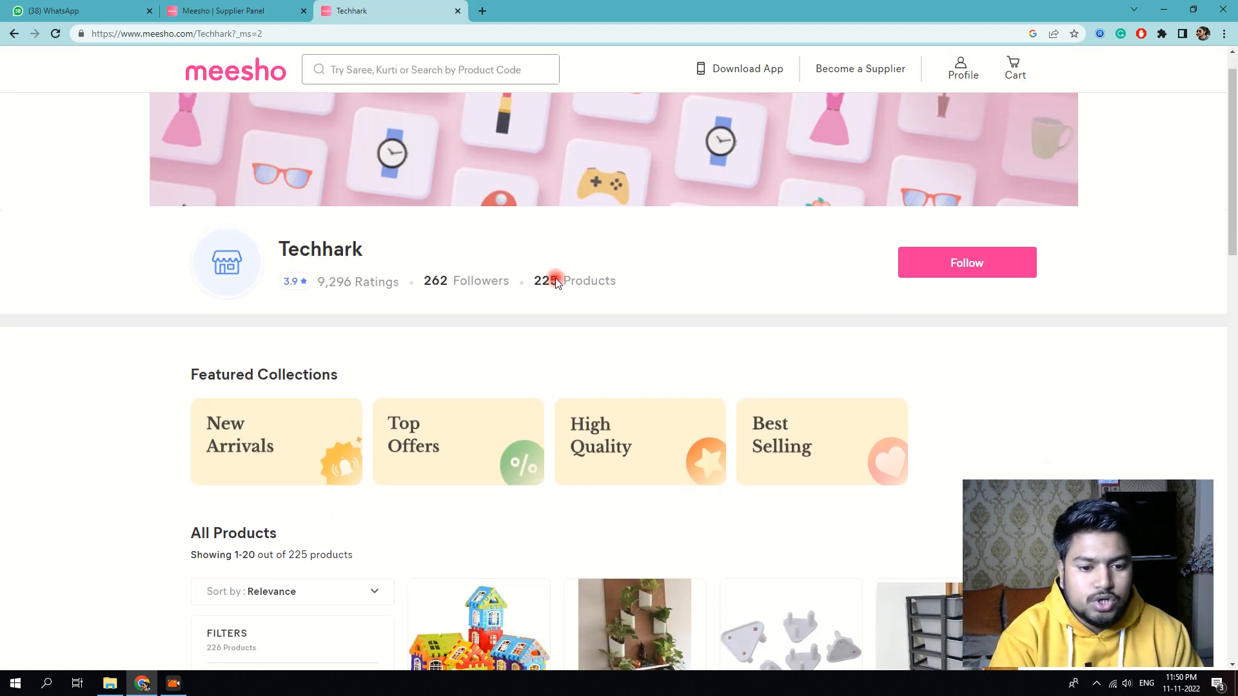
scroll(748, 309, down, 8)
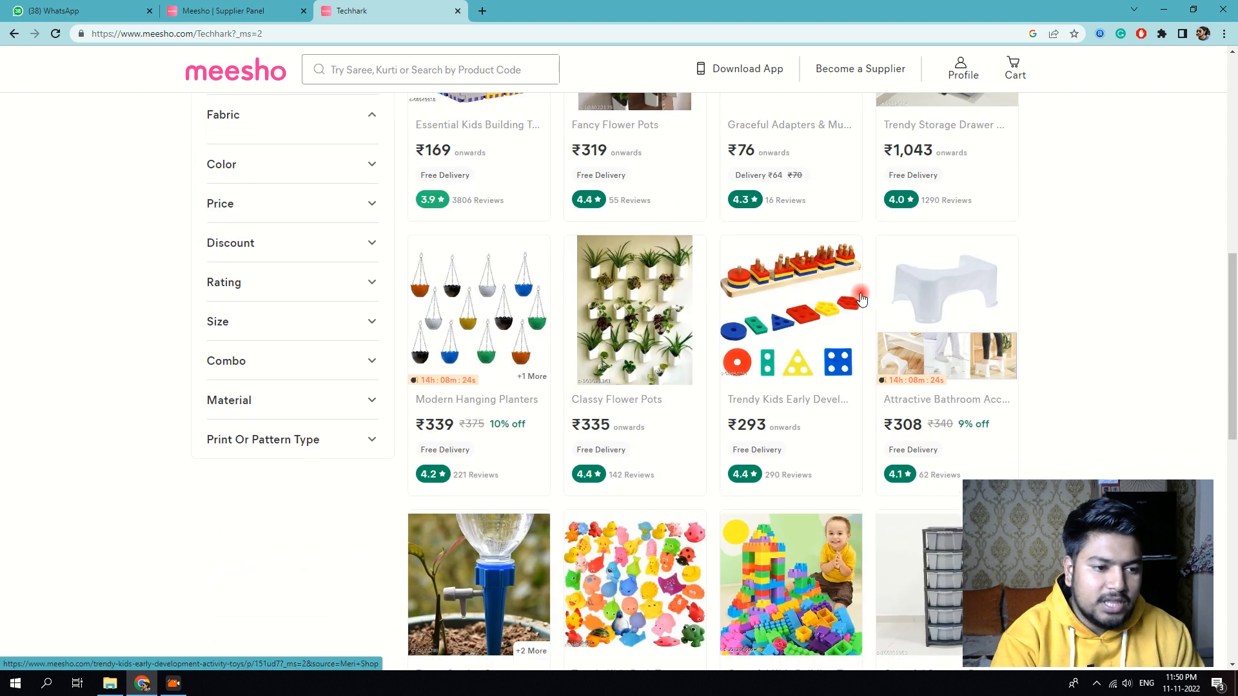
scroll(852, 301, down, 4)
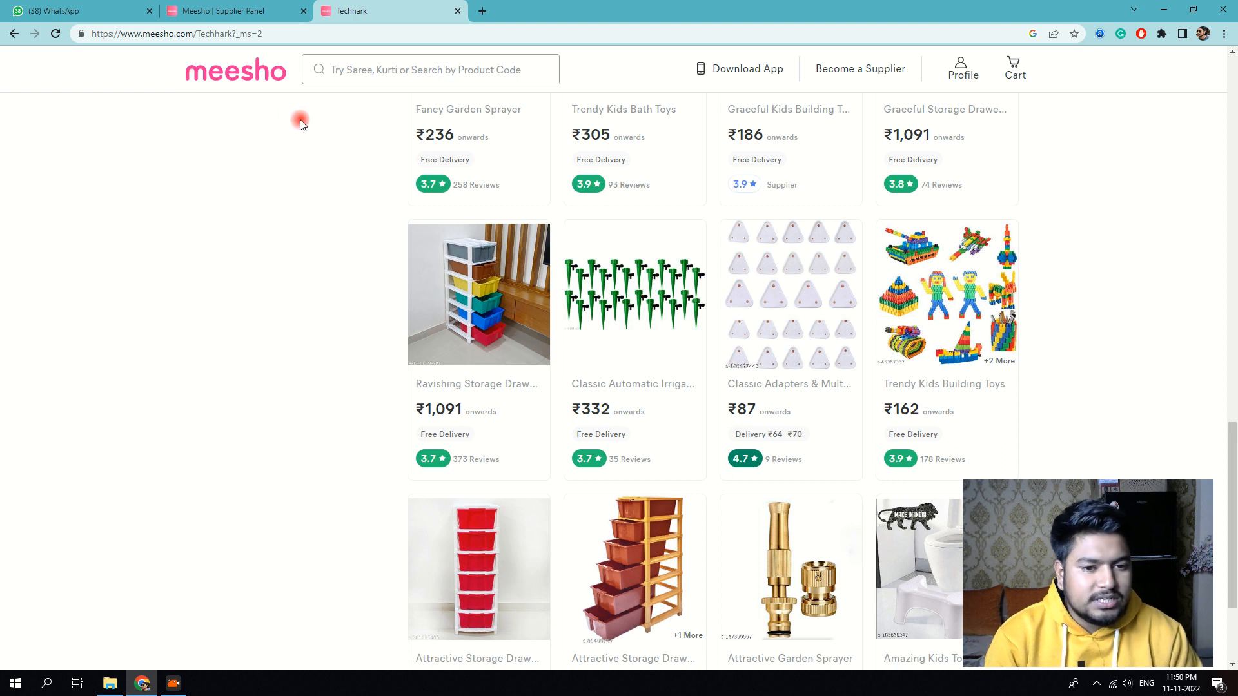
scroll(606, 226, down, 1)
scroll(601, 229, down, 5)
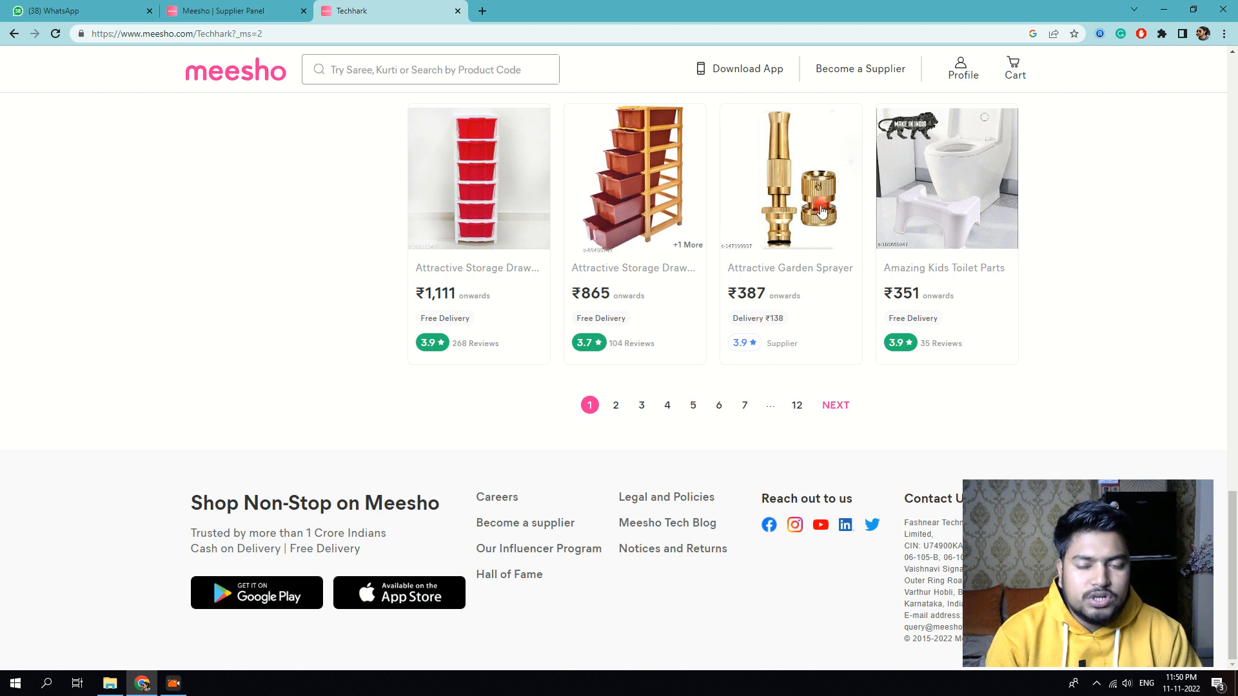
Step: Look at page 5 of the shop's products, then go back to the first page
click(689, 411)
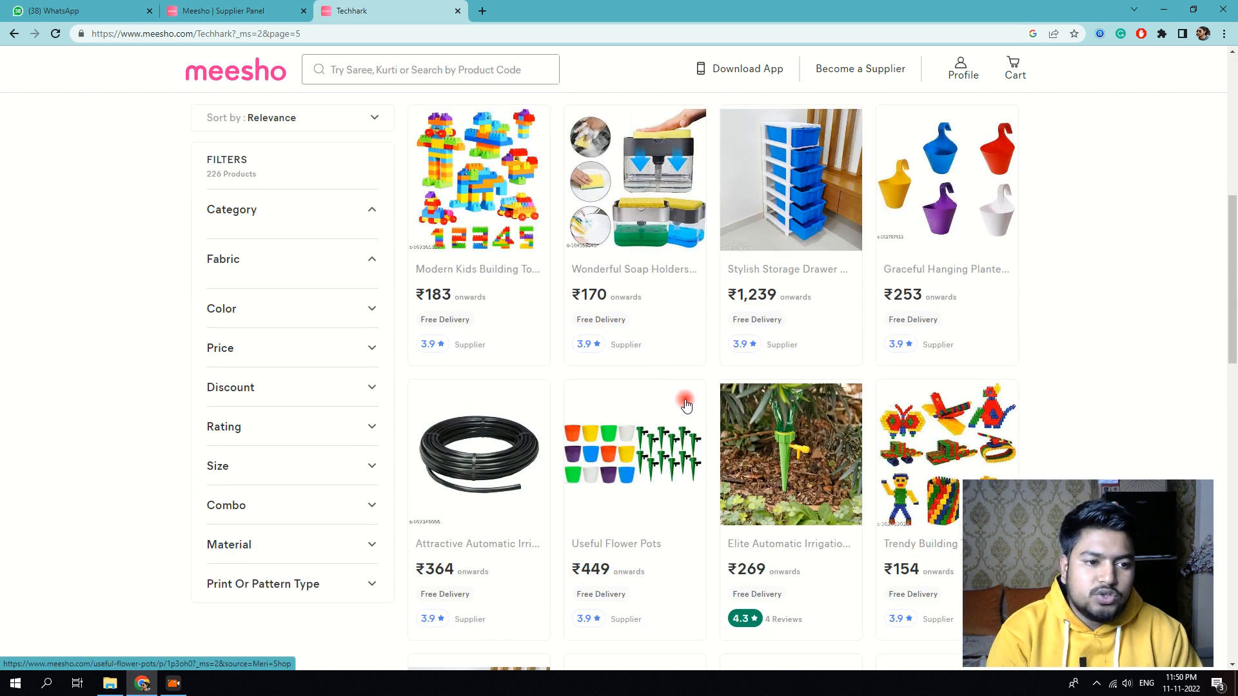
scroll(683, 402, down, 4)
scroll(678, 398, down, 2)
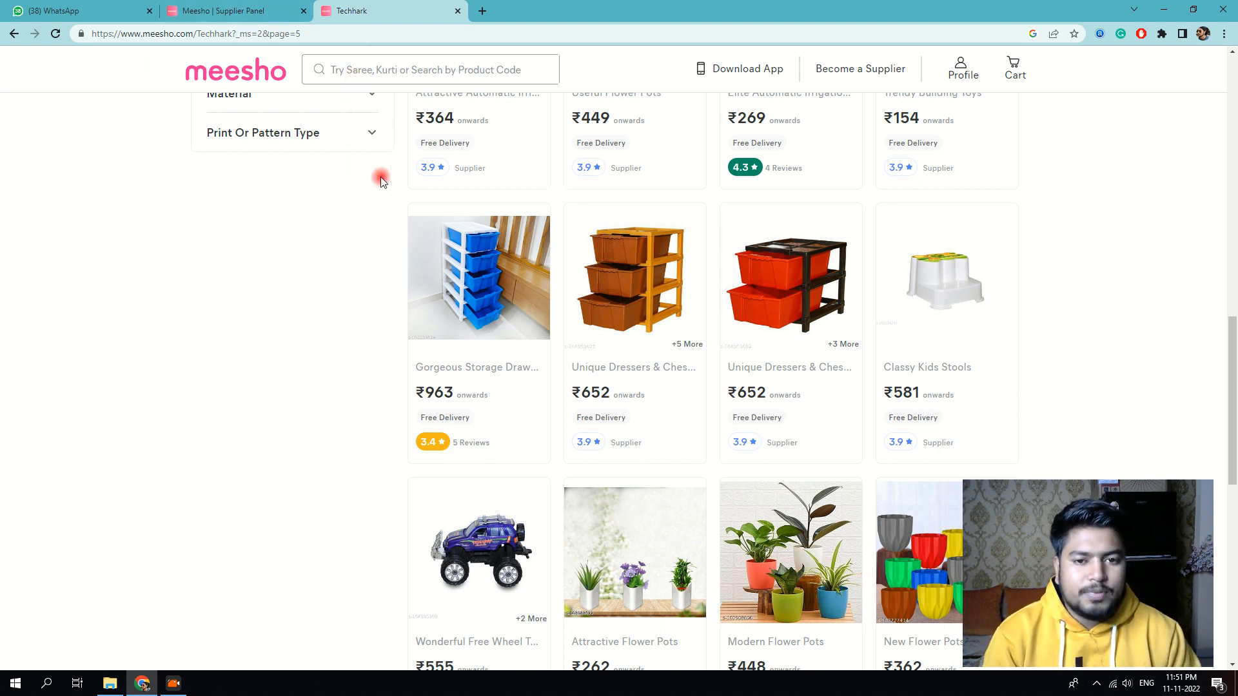
click(12, 35)
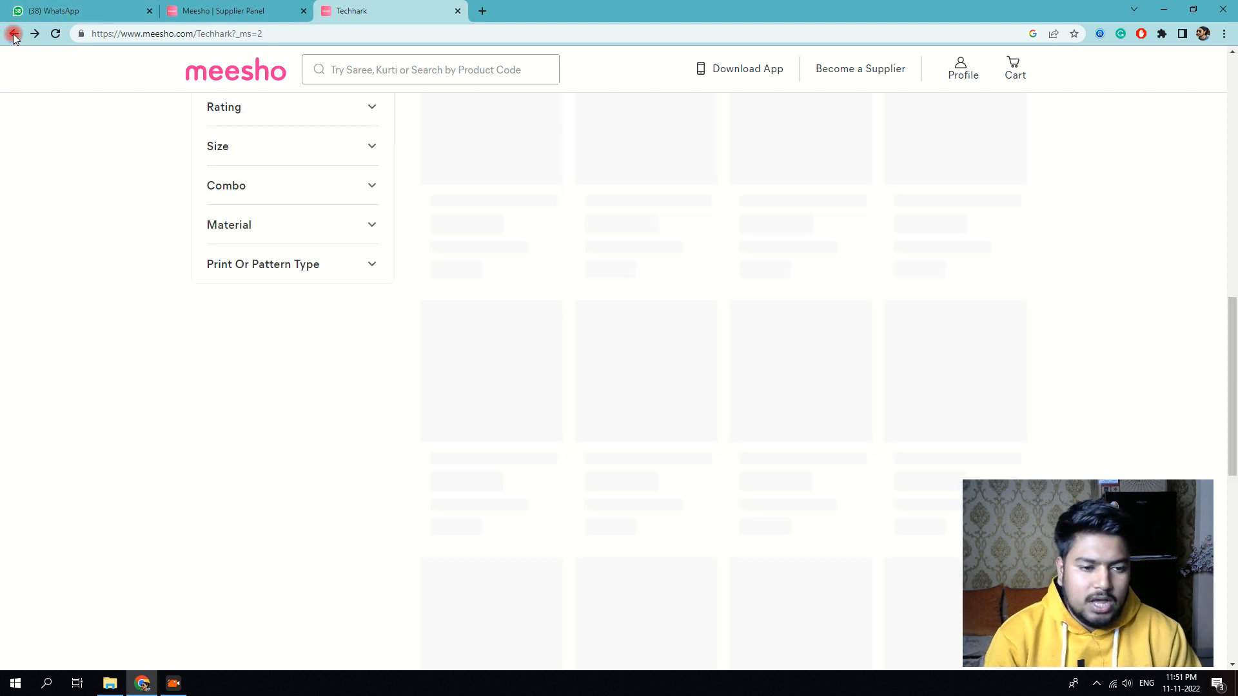
scroll(520, 264, up, 8)
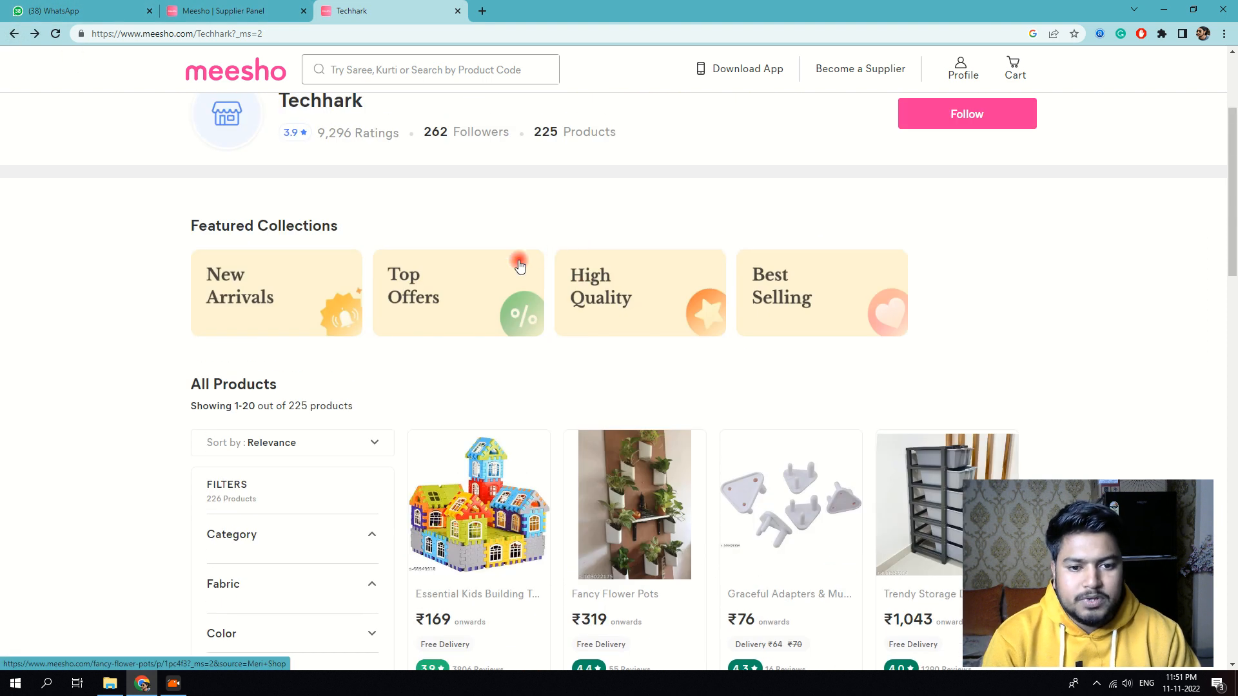
Step: Bring up the ₹169 Essential Kids Building Toys product page
click(495, 496)
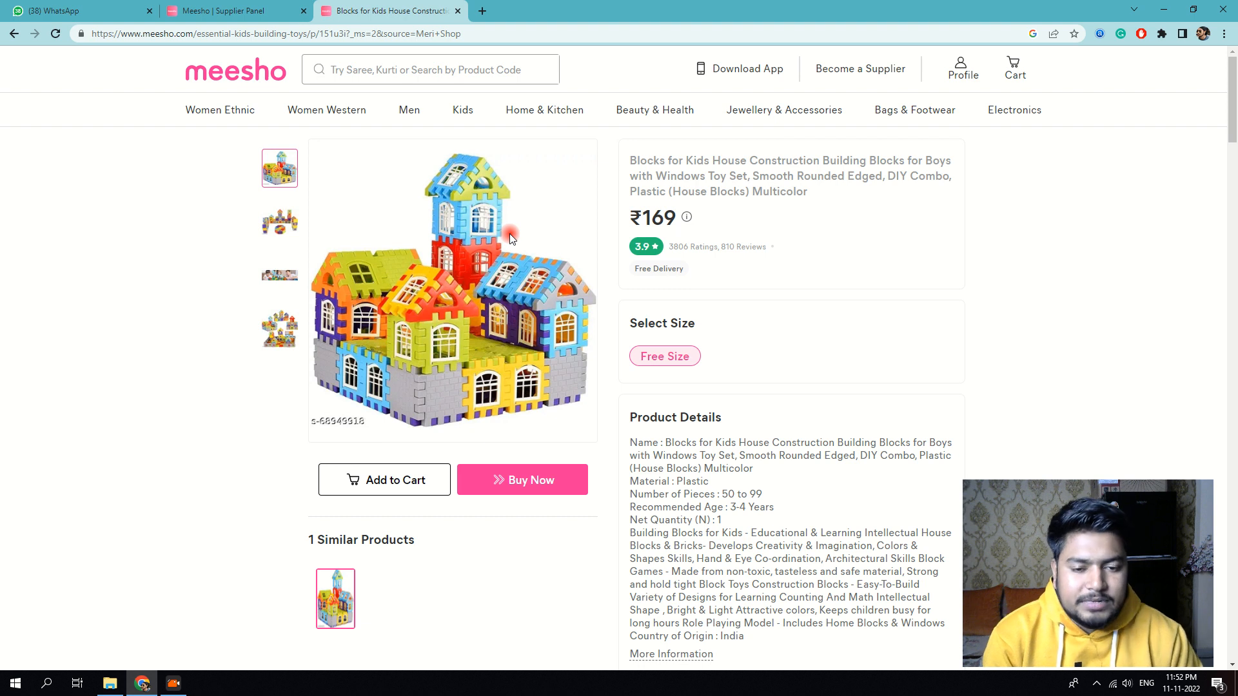
Step: Start a new browser tab
click(483, 13)
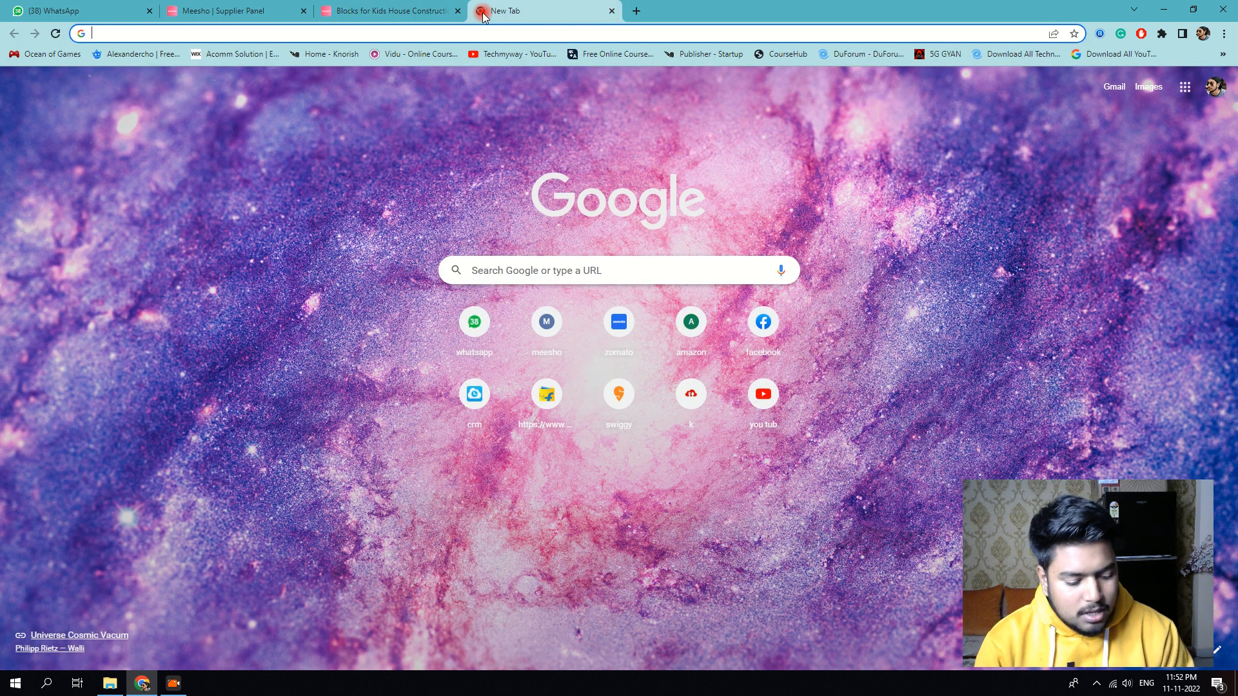
Step: Search Google Images for '44 block', correcting the query's spelling
text(44 bloacks)
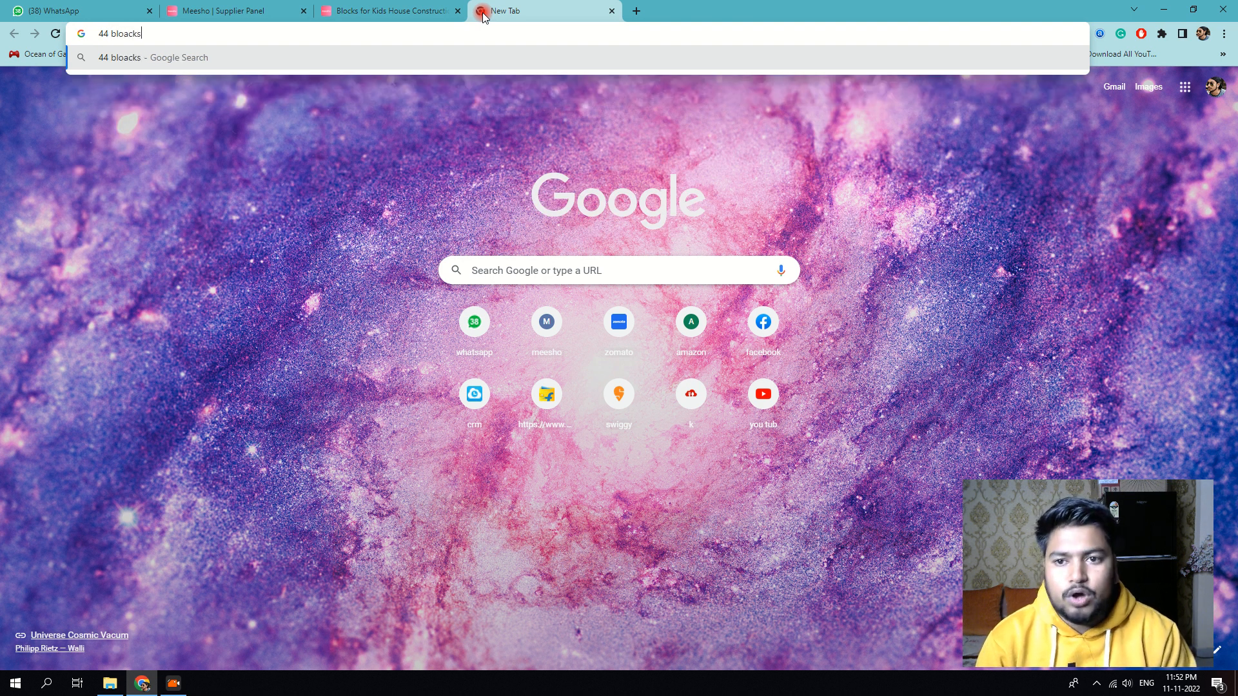
key(Return)
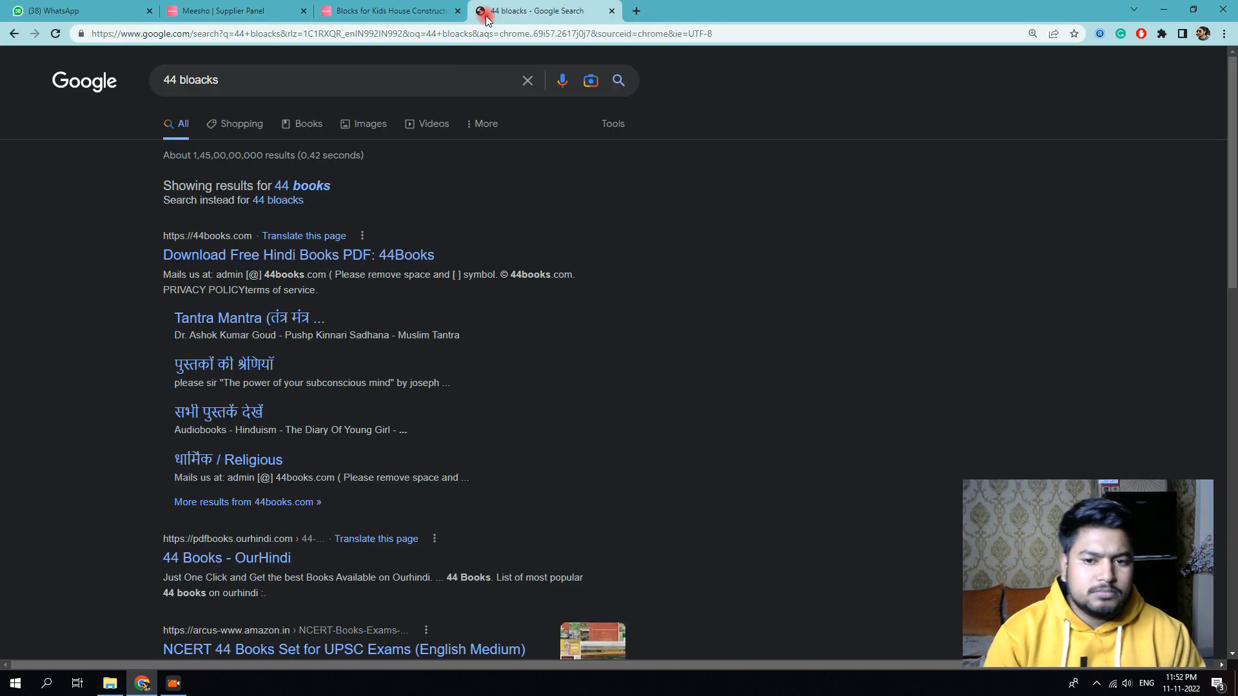
click(348, 124)
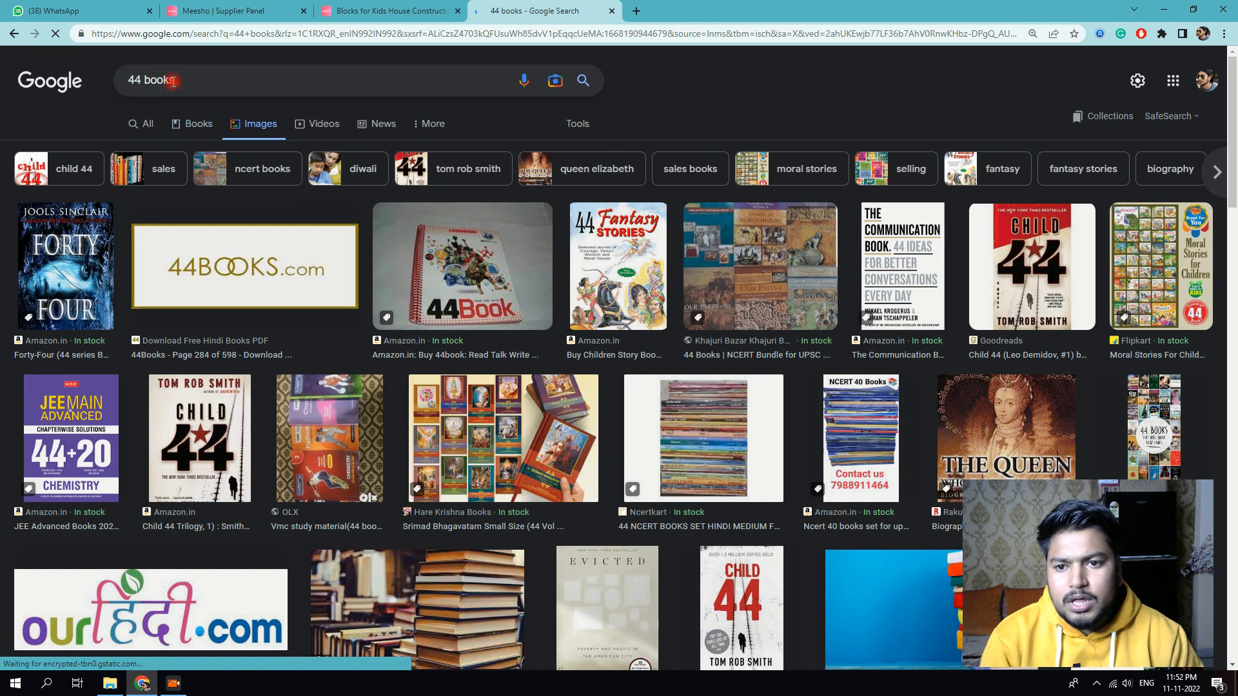
click(155, 83)
key(BackSpace)
text(l)
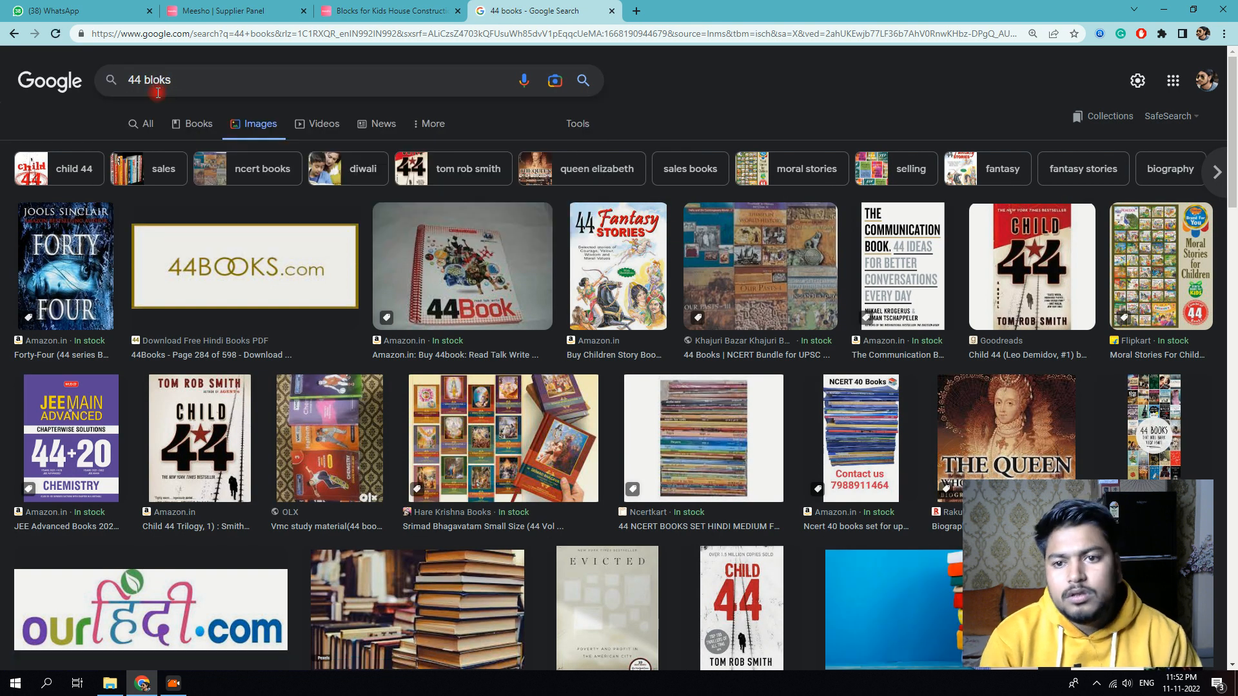
click(158, 93)
key(Delete)
text(c)
key(BackSpace)
text(k)
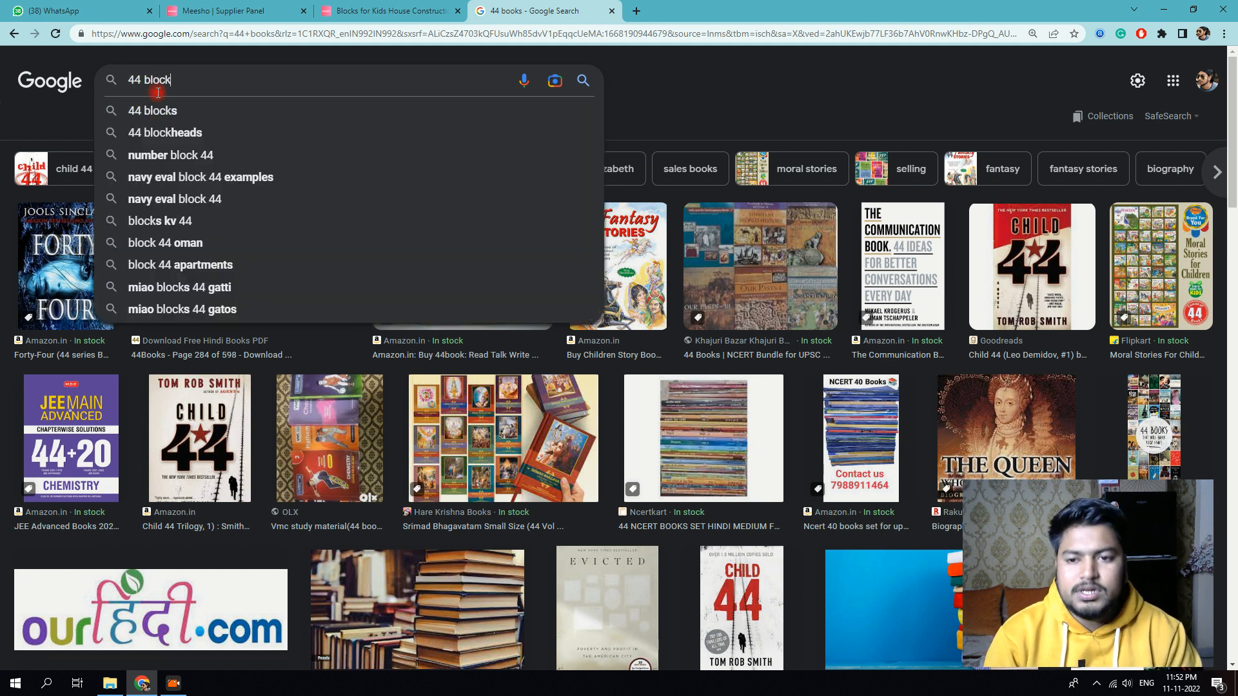
key(Return)
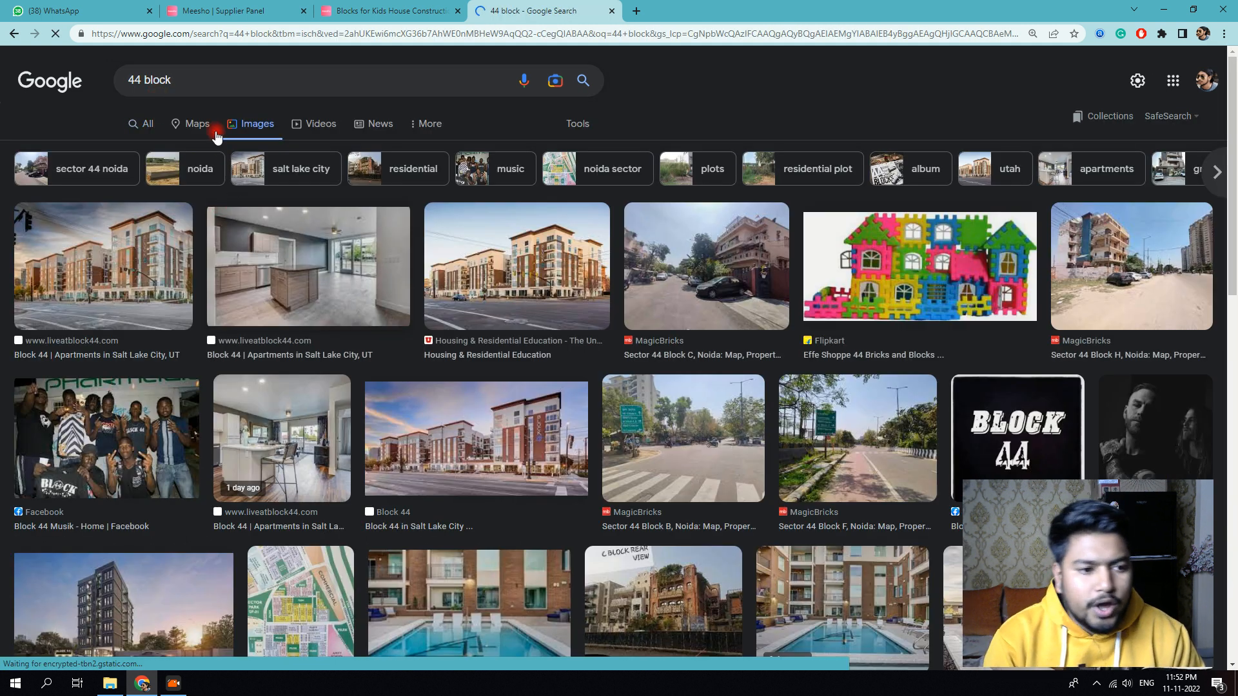
Step: Refine the image search to '44 block toys', preview the FunBlast set, and return to Meesho
click(205, 81)
text(toys)
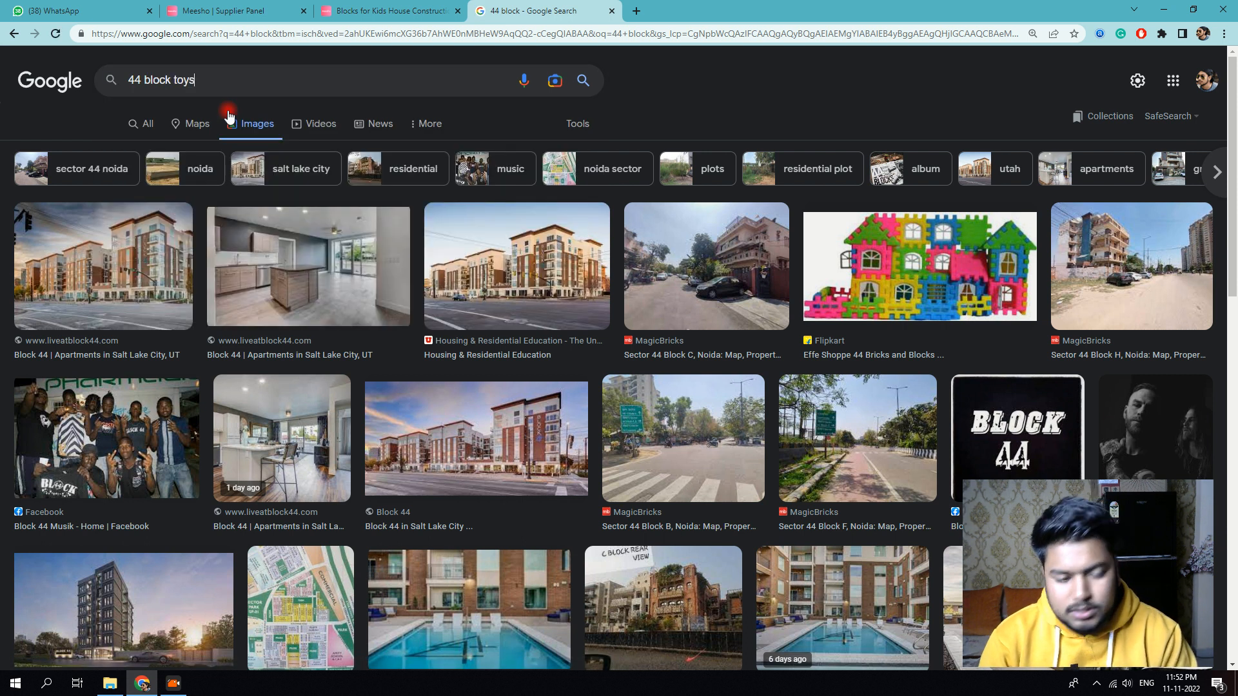
key(Return)
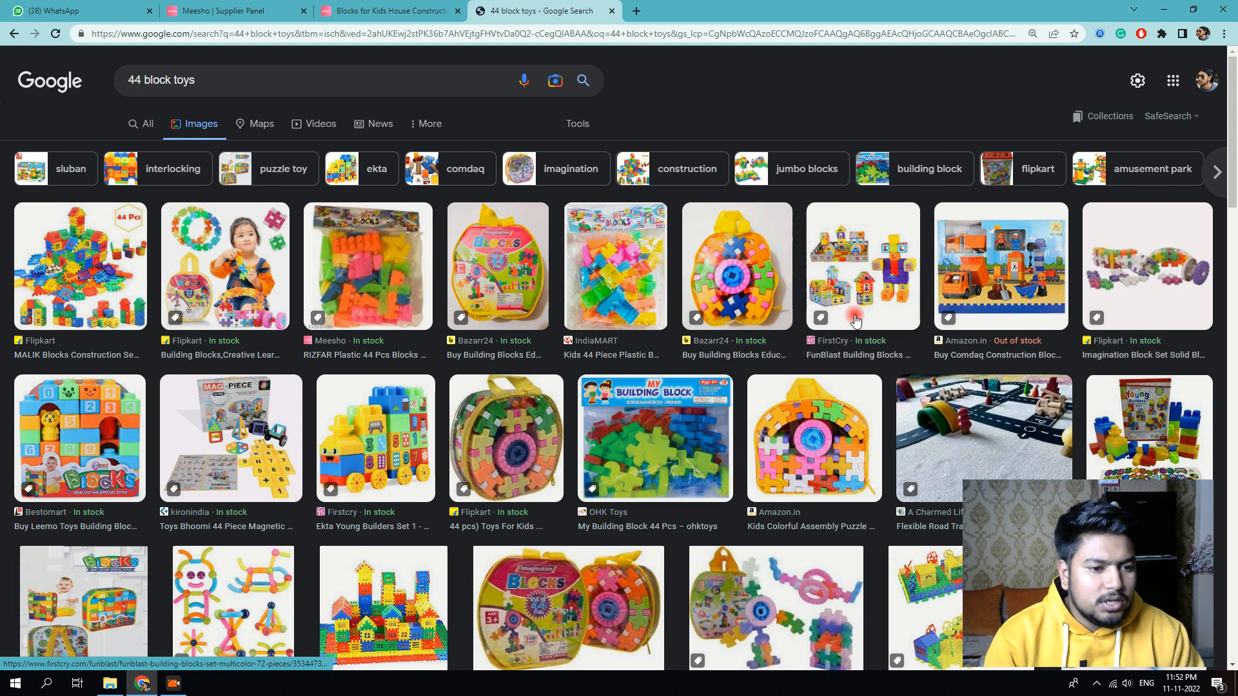
click(857, 313)
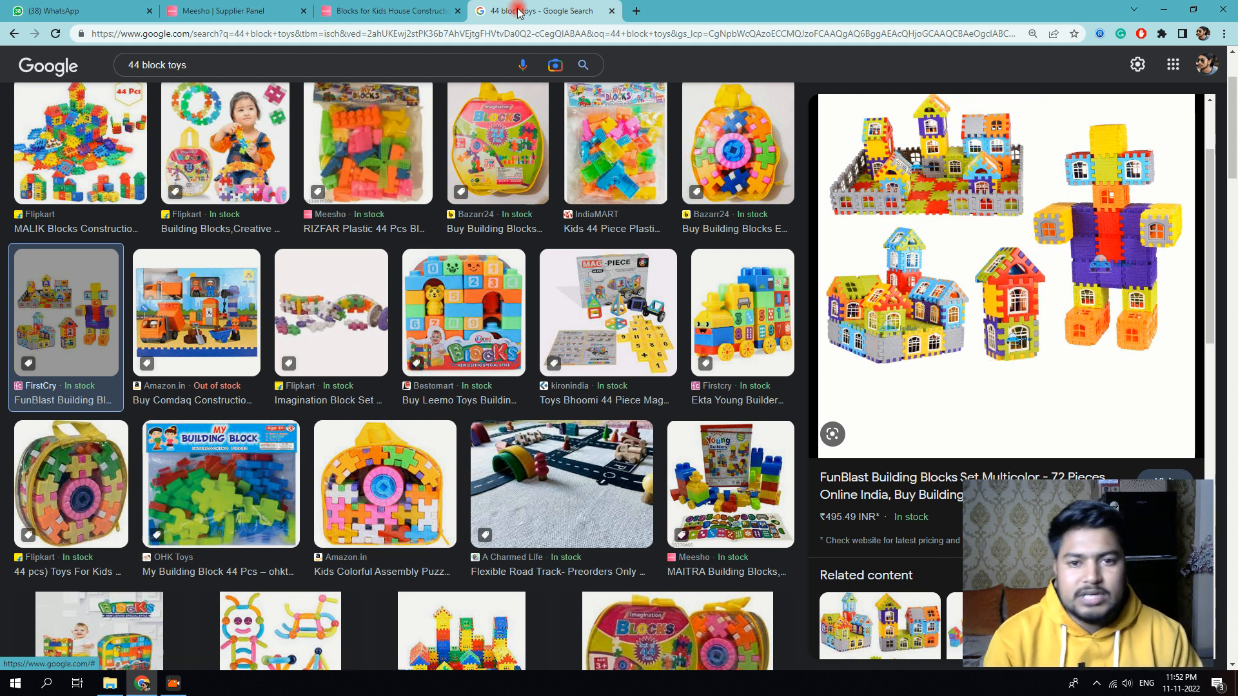
click(406, 10)
right_click(488, 308)
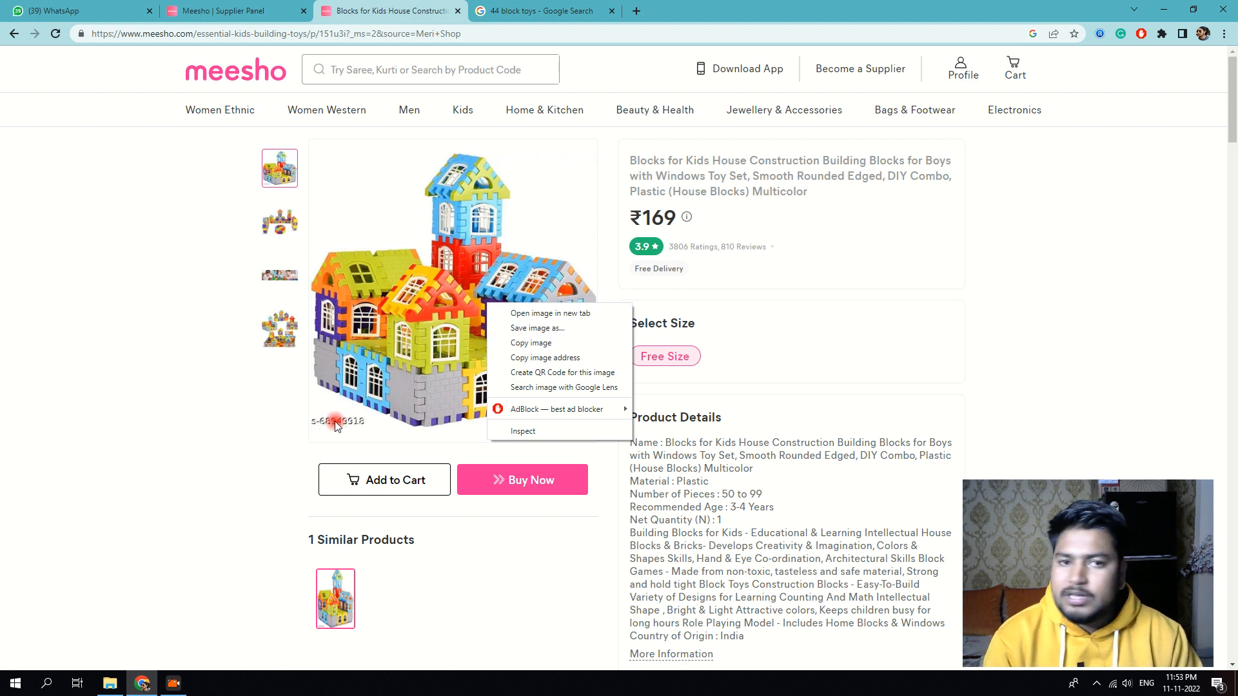
Step: Save the FunBlast preview image to the Desktop as 3534473a, then return to the Meesho tab
click(542, 11)
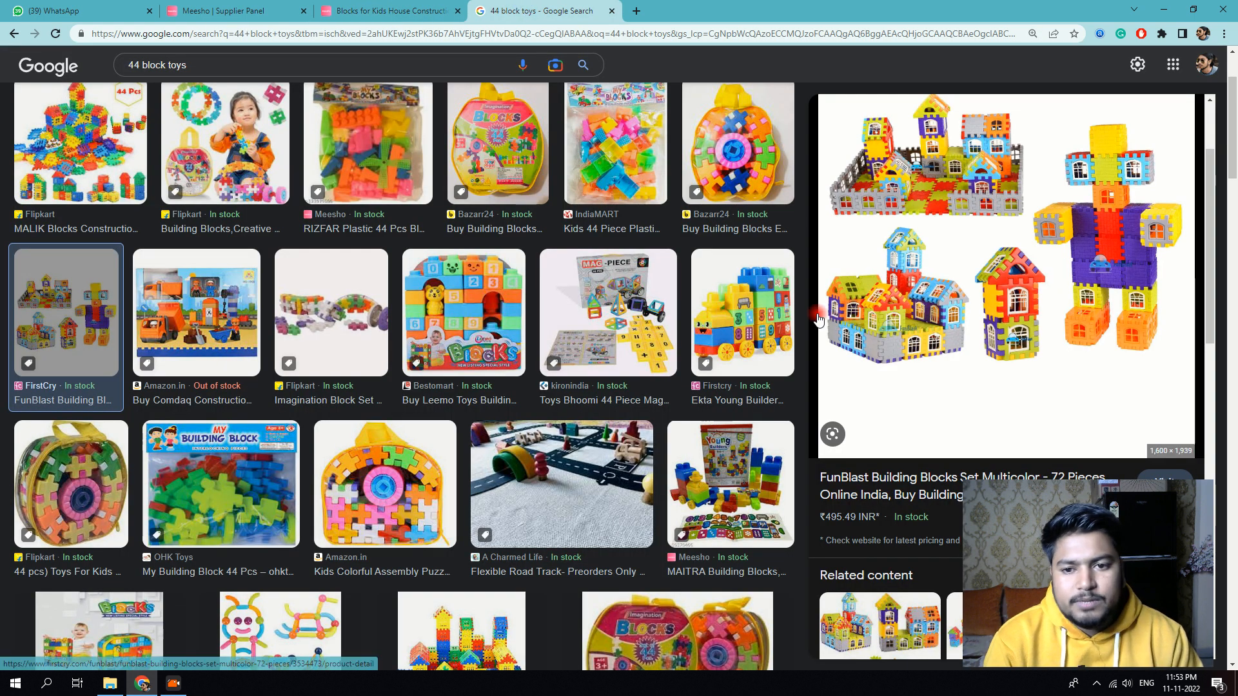
right_click(998, 284)
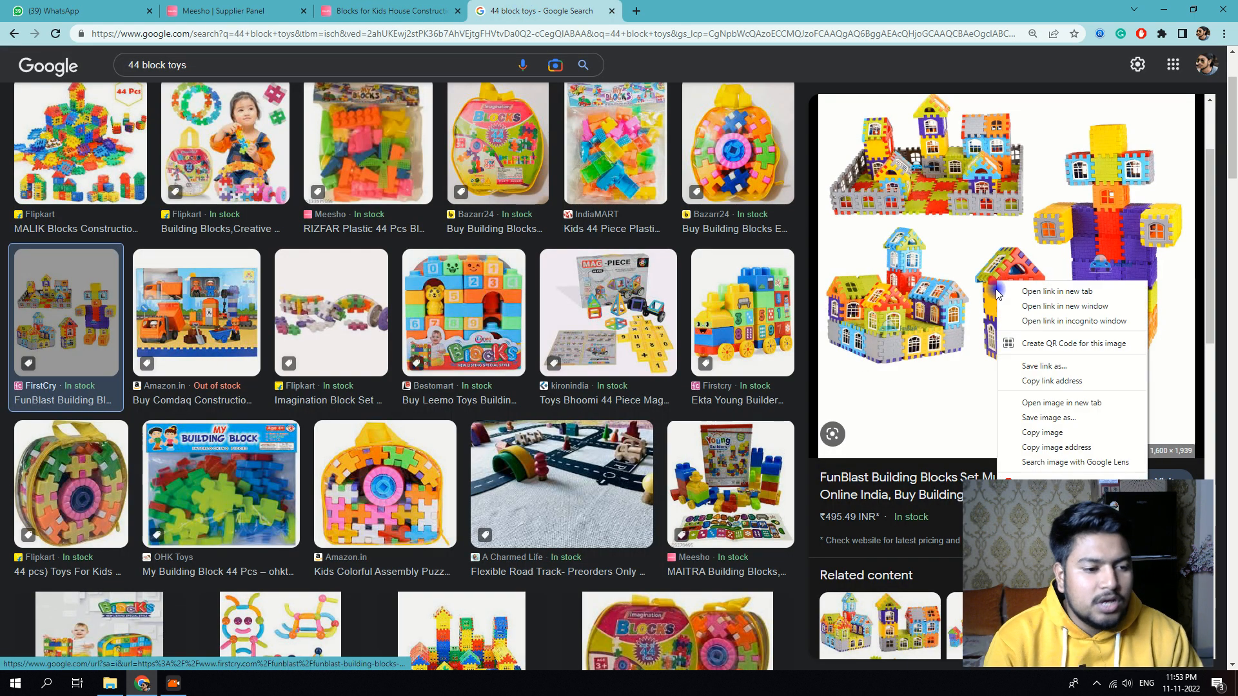
click(1051, 418)
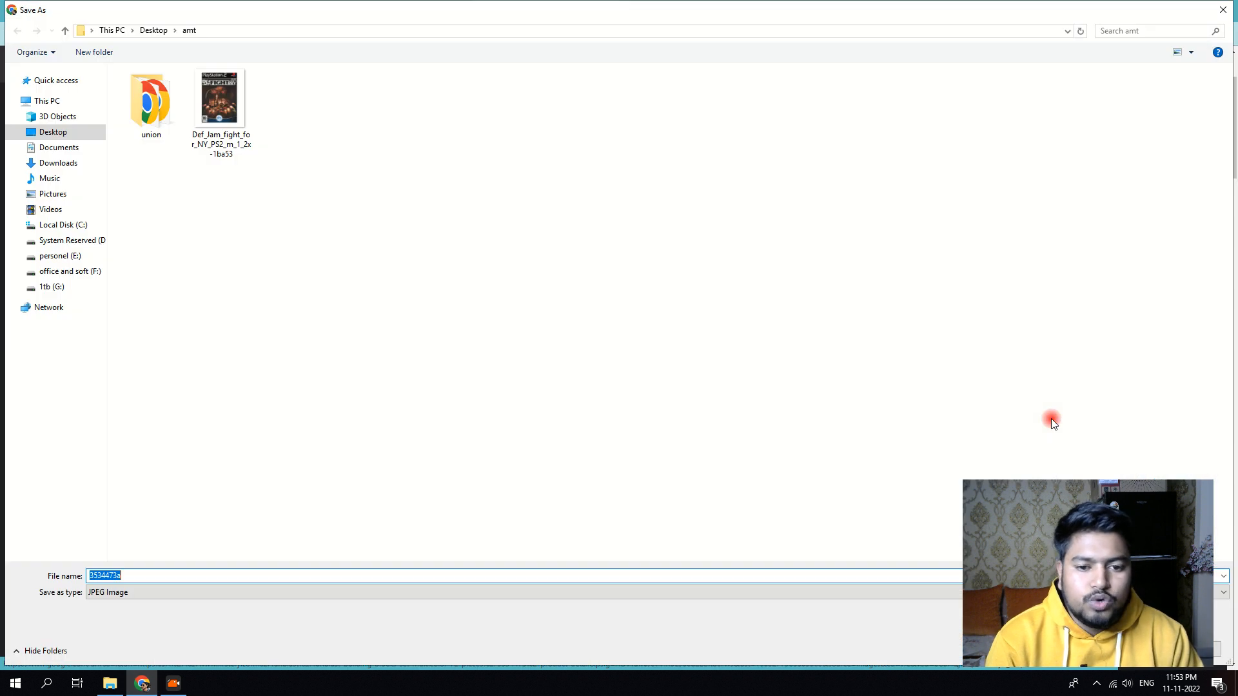
drag(1092, 517, 1068, 199)
click(53, 132)
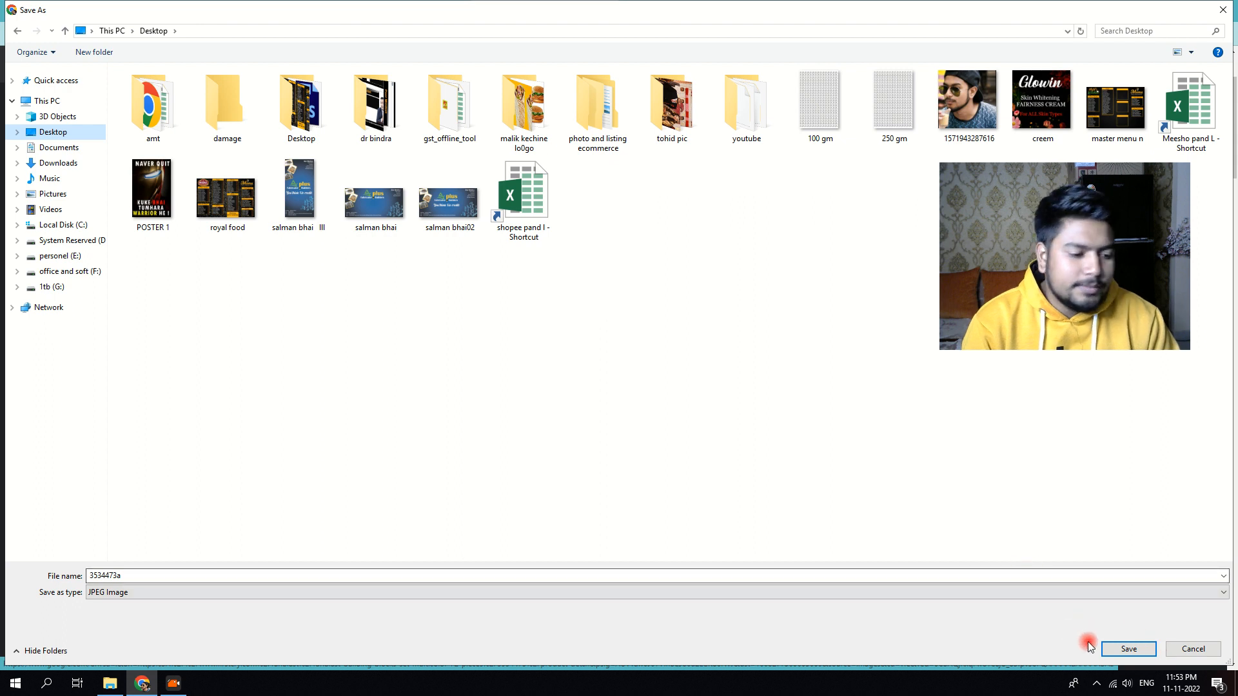
click(1129, 648)
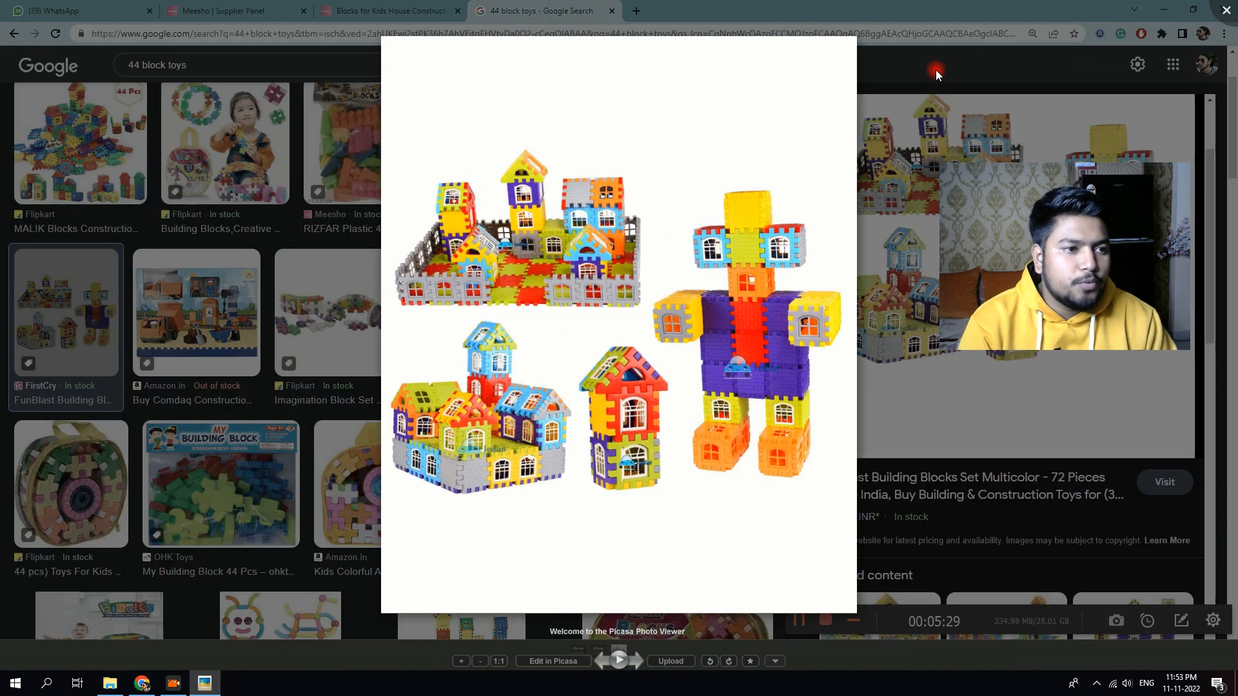
click(1226, 10)
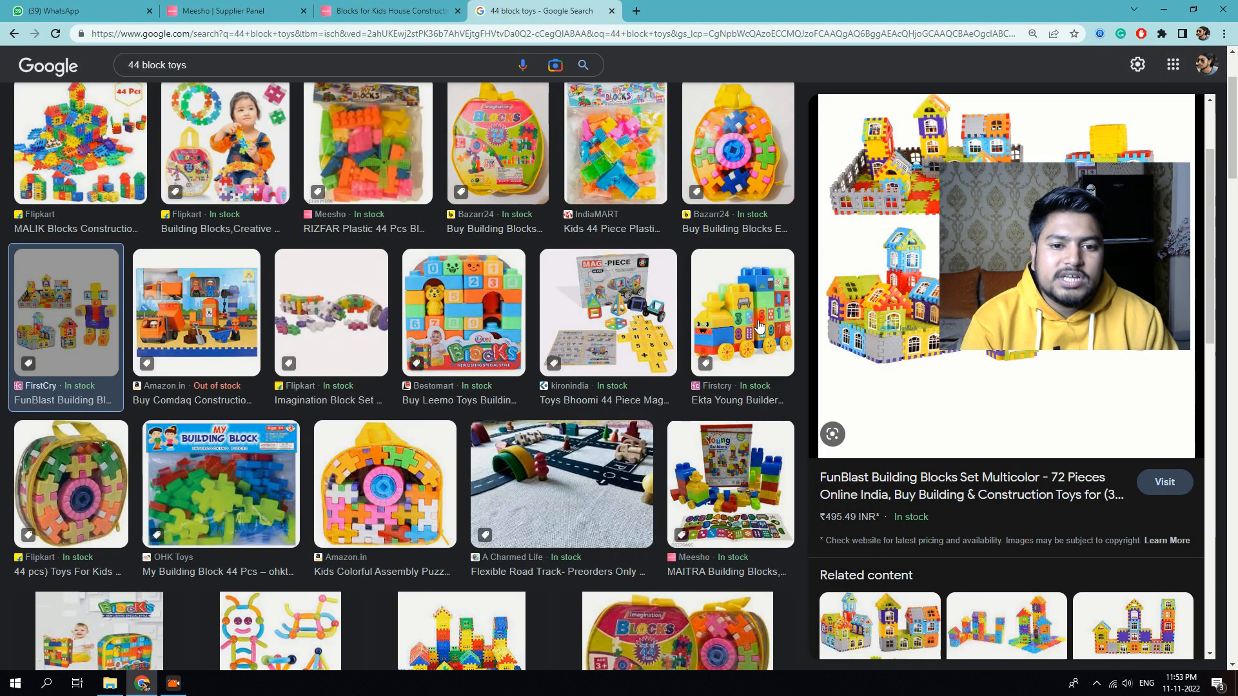
click(390, 11)
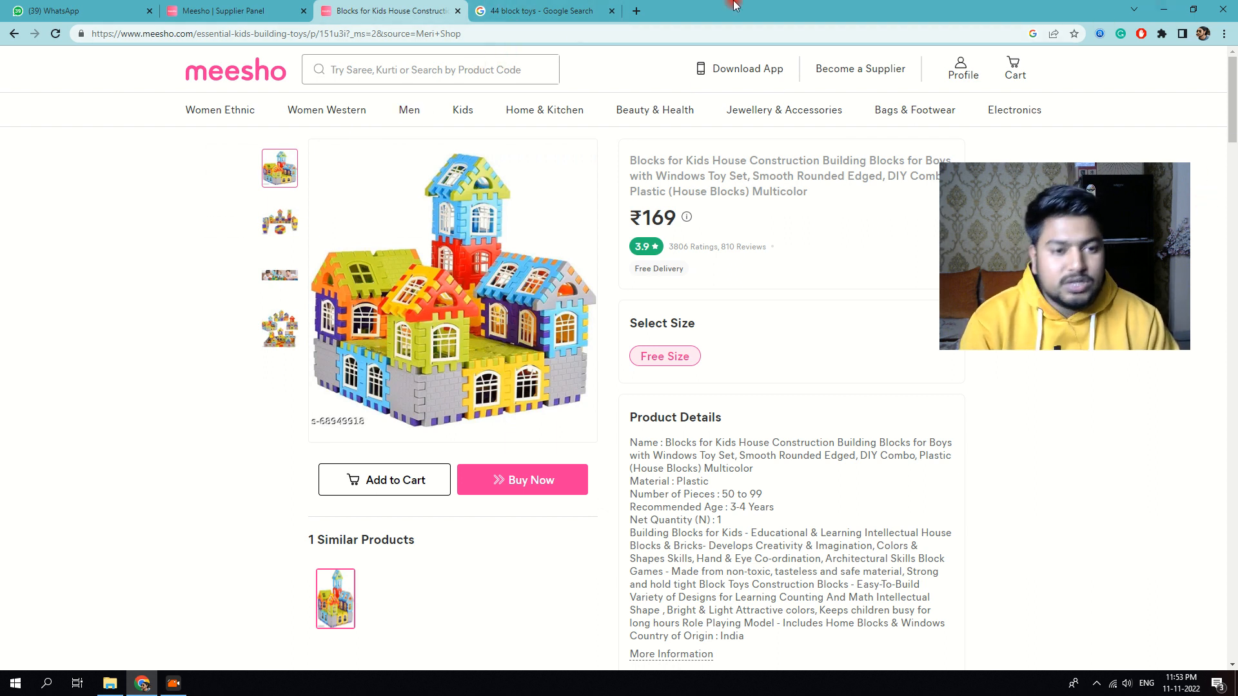
Step: Minimise the shoppee refund method folder and return to the '44 block toys' image preview's related sets
click(563, 8)
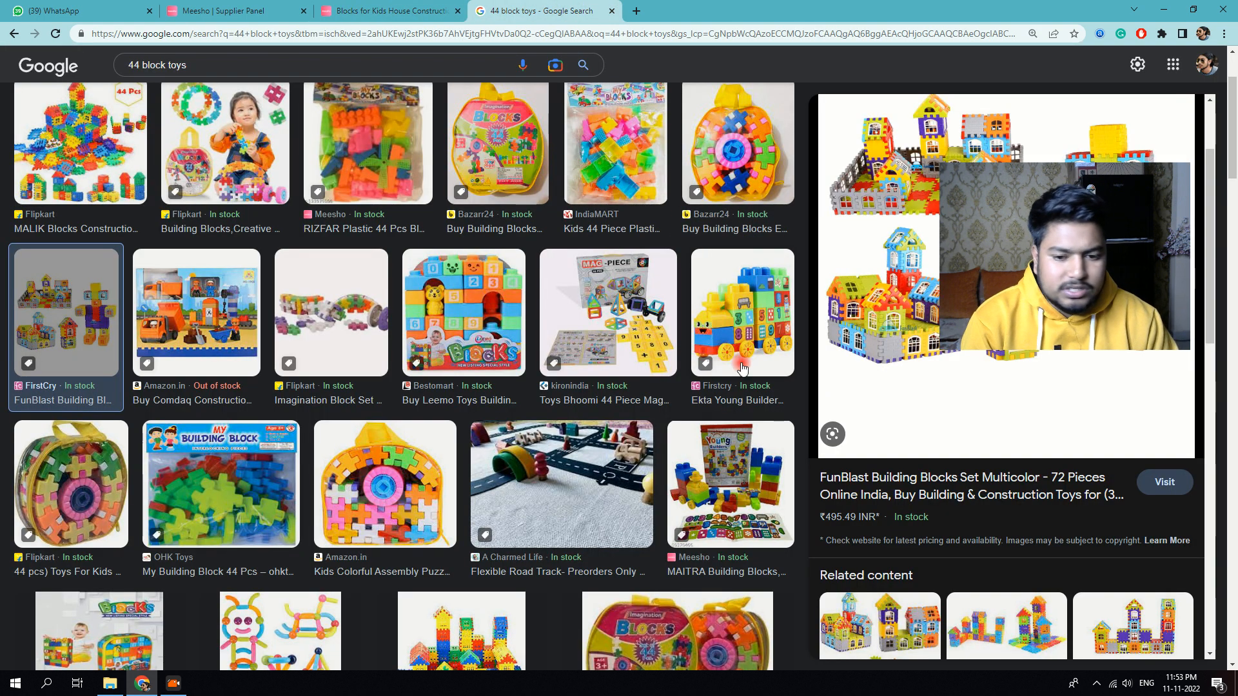
scroll(742, 368, down, 6)
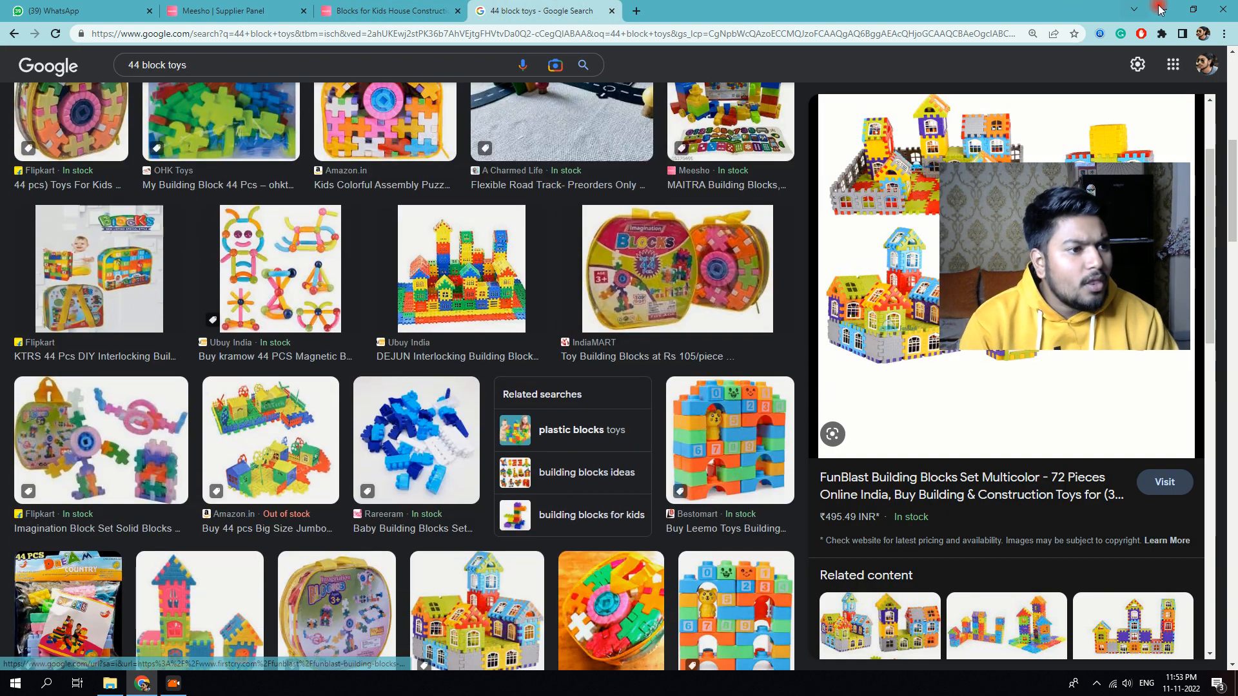
click(1160, 9)
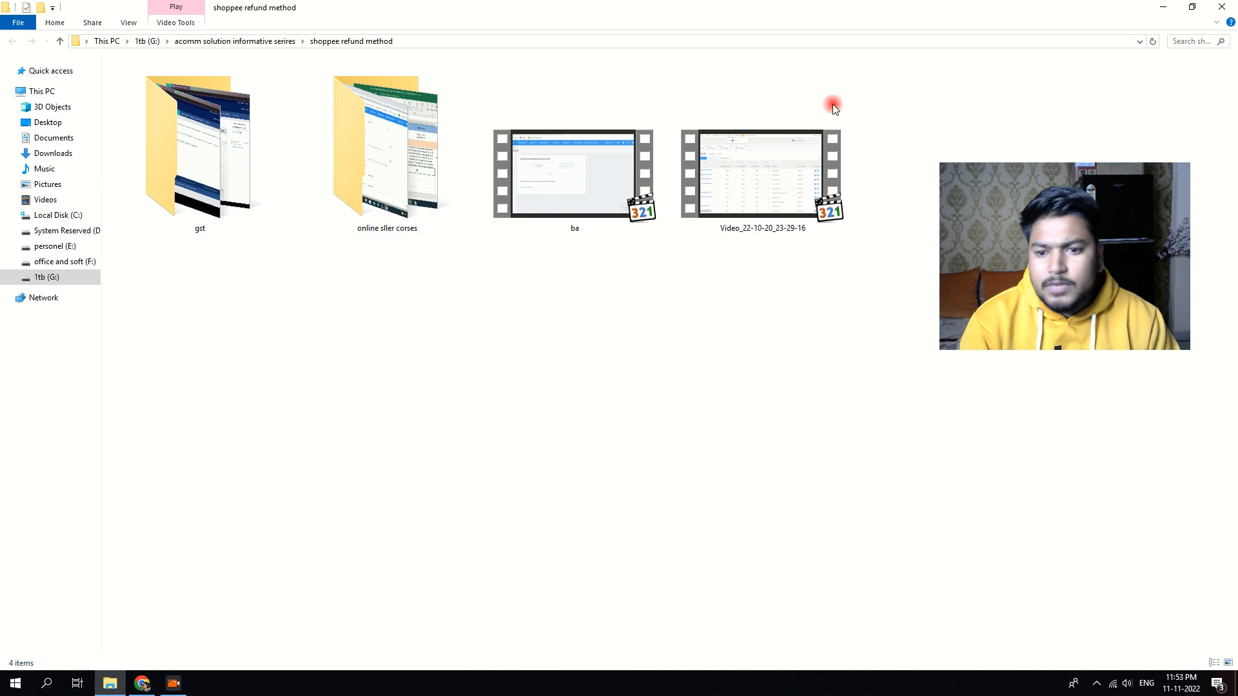
click(183, 680)
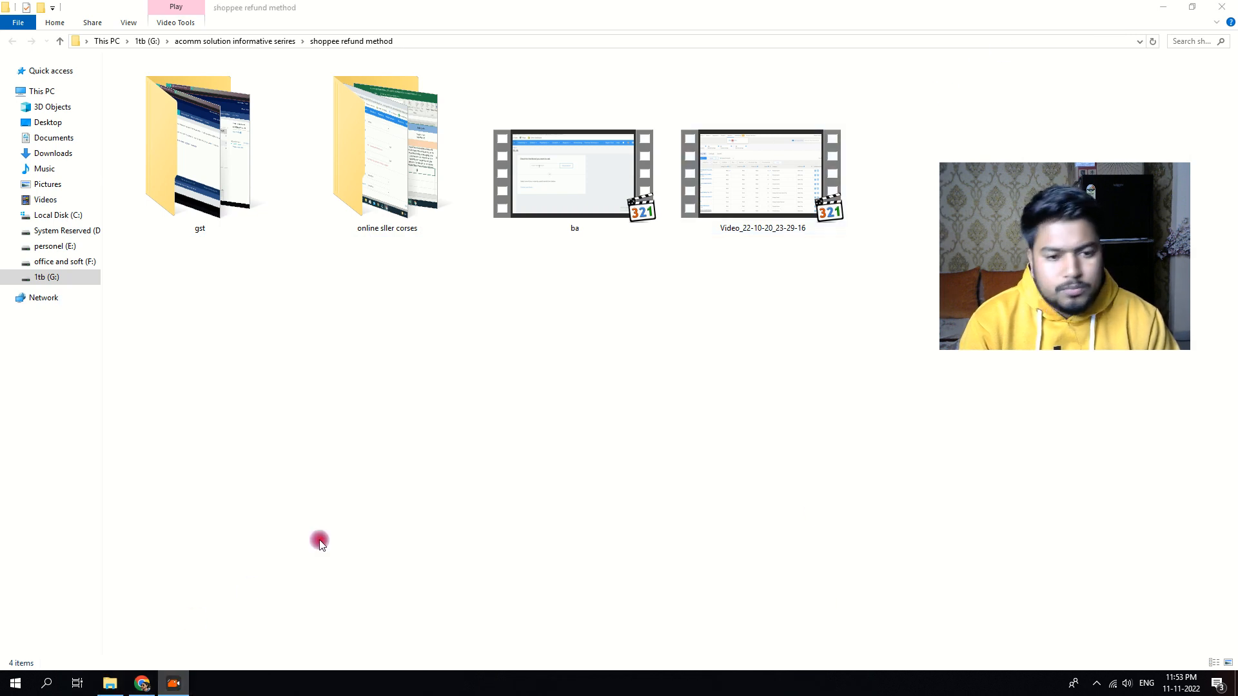
click(1167, 9)
drag(1079, 270, 951, 236)
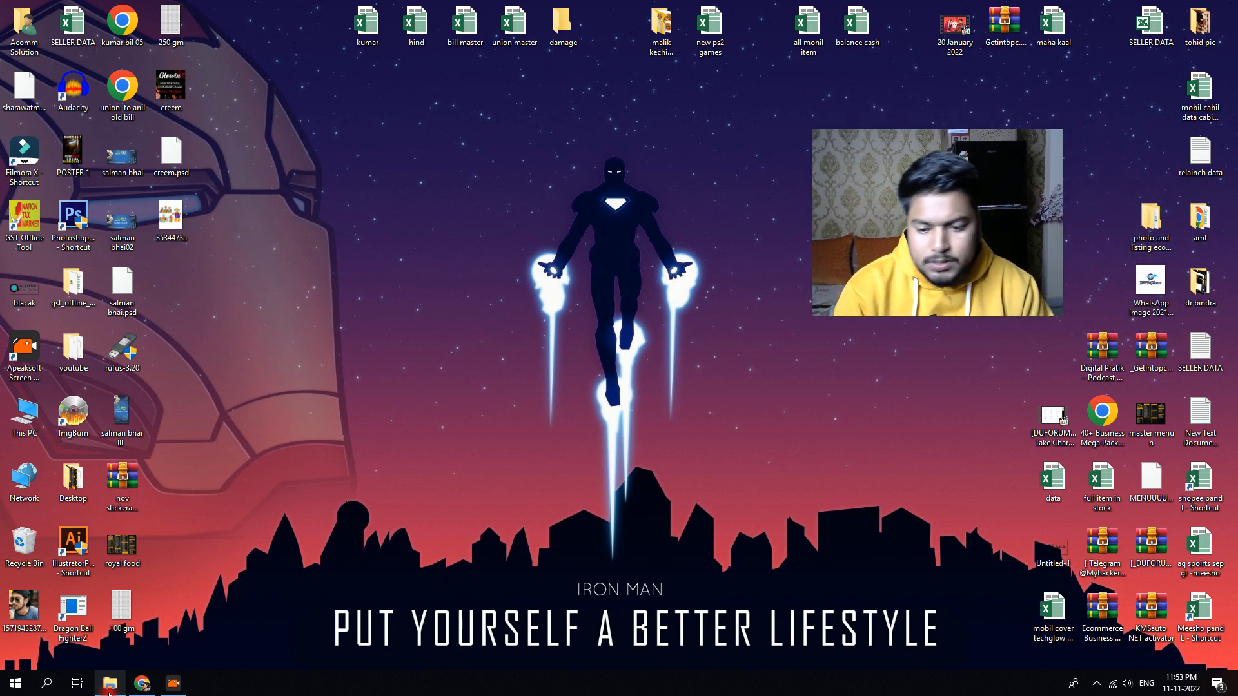
click(142, 683)
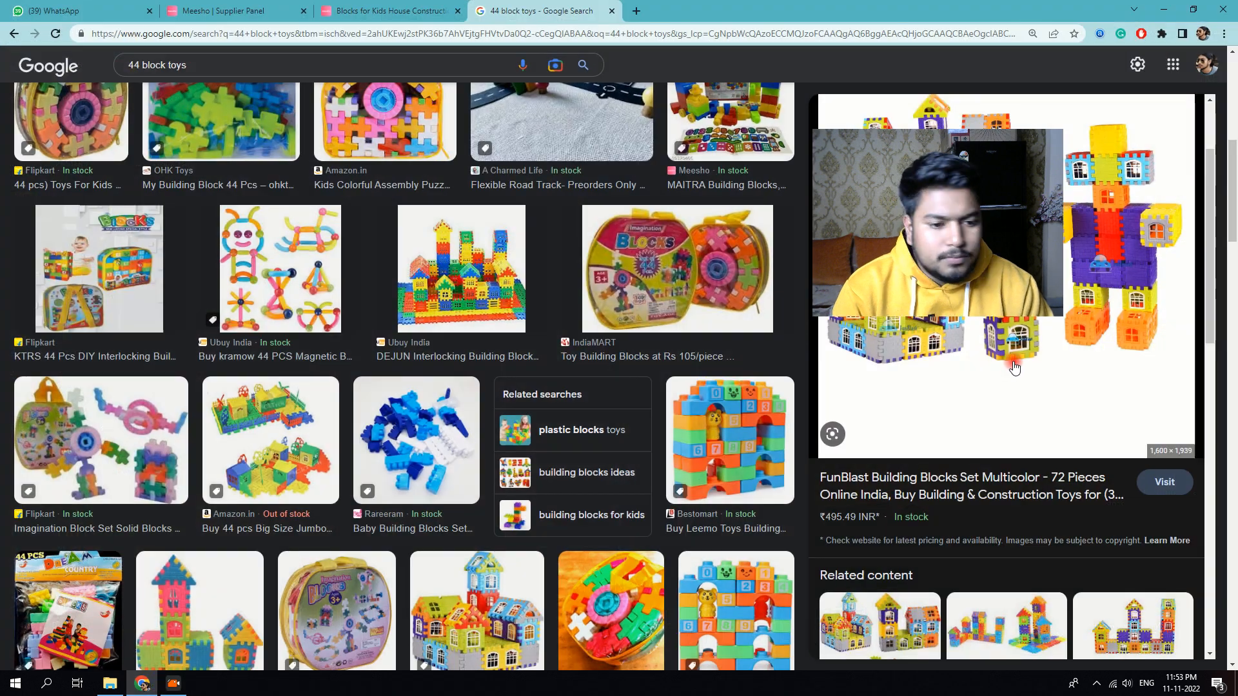
scroll(1035, 321, down, 5)
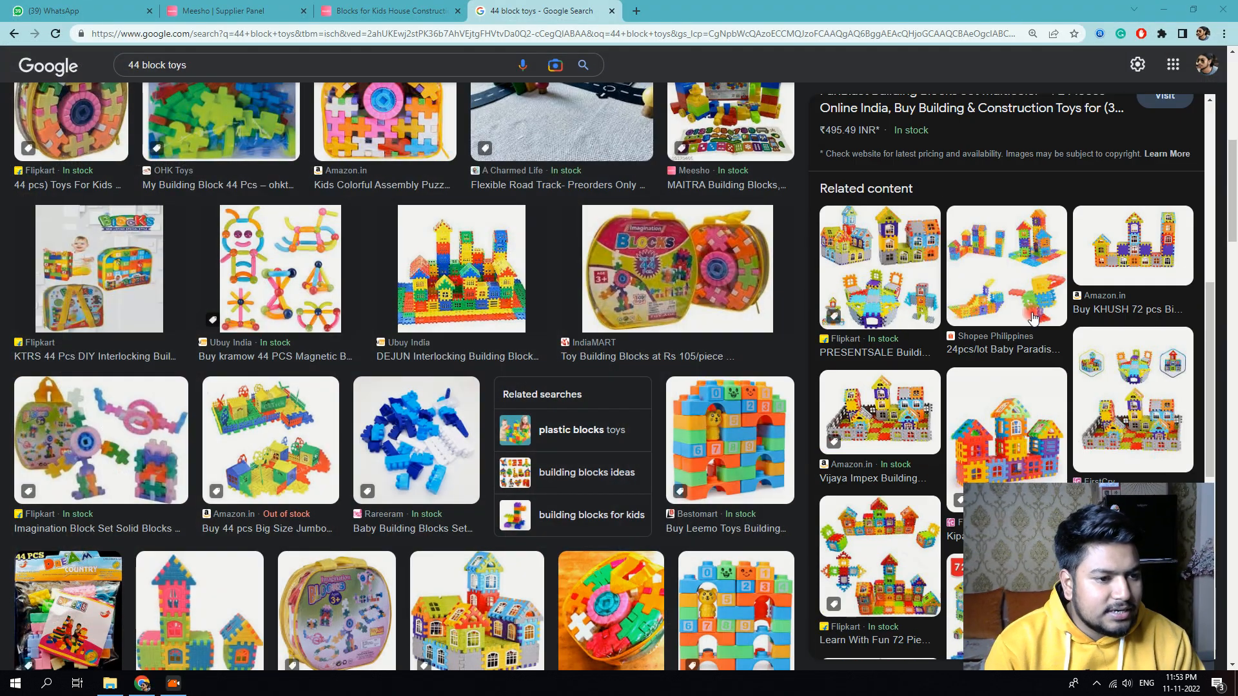
Step: Save the KHUSH 72 pcs building-block house image to the Desktop
click(1093, 274)
right_click(996, 258)
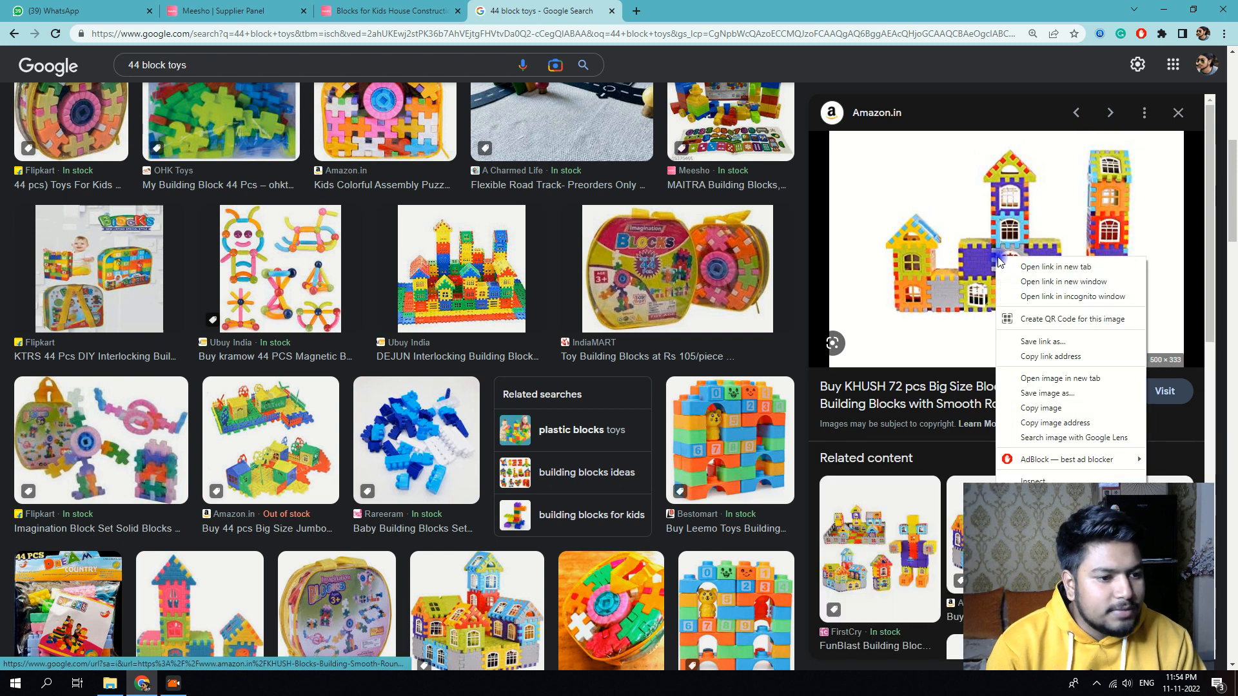
click(1051, 394)
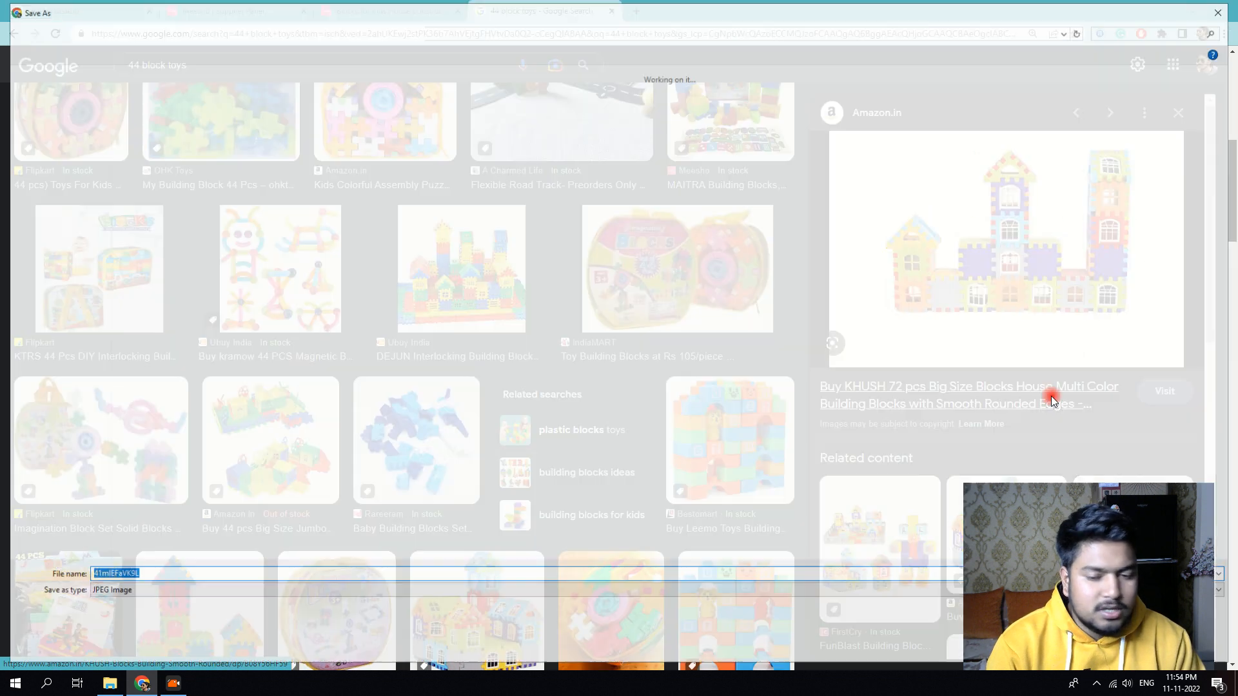
key(Return)
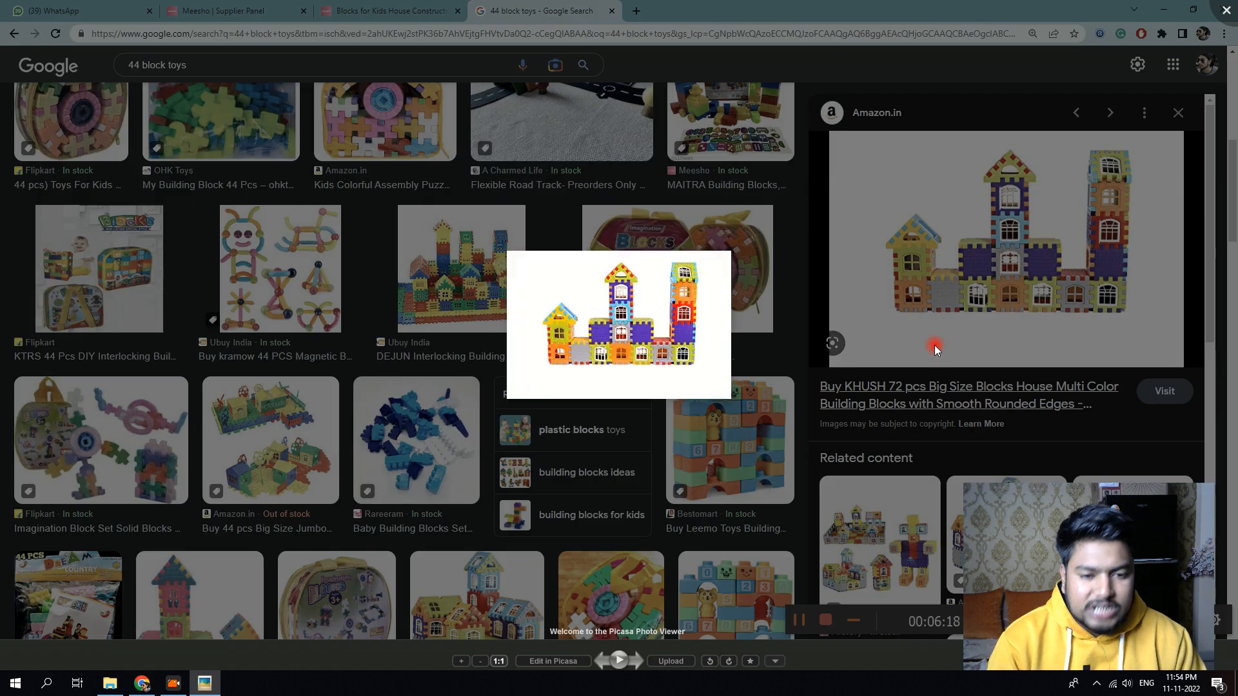
click(1226, 11)
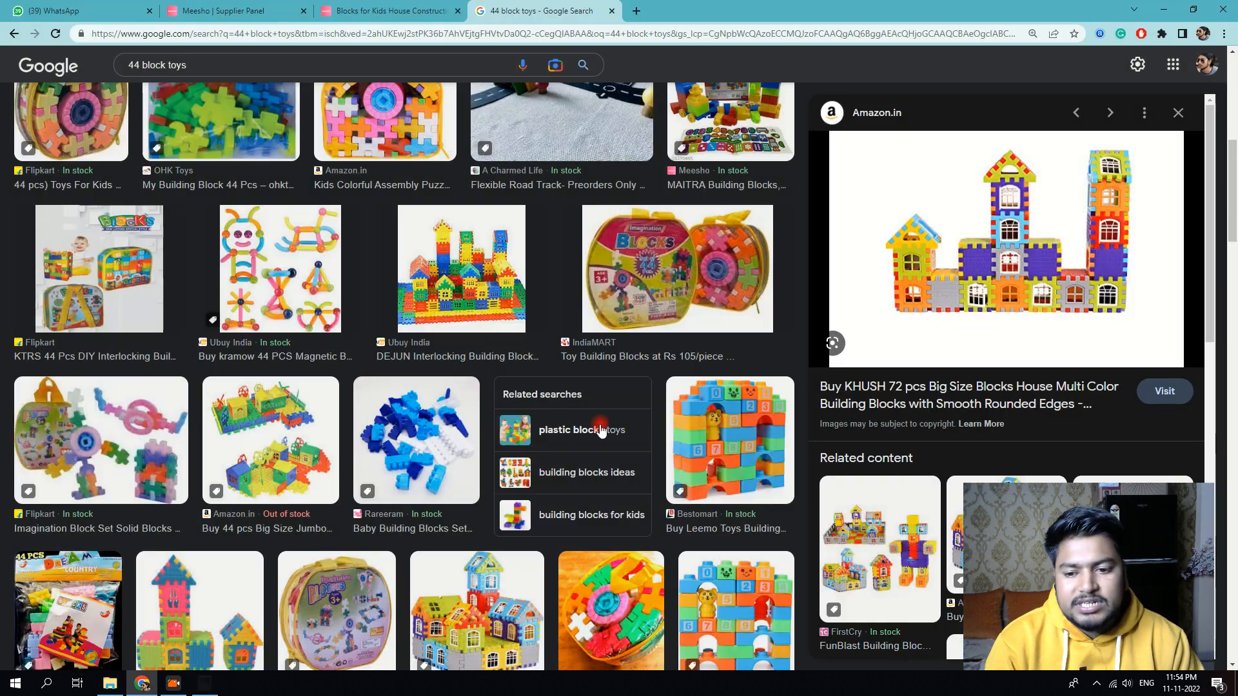
Step: Browse the related KHUSH and GREEN WAY My Happy House block-set previews
scroll(974, 416, down, 5)
click(1008, 382)
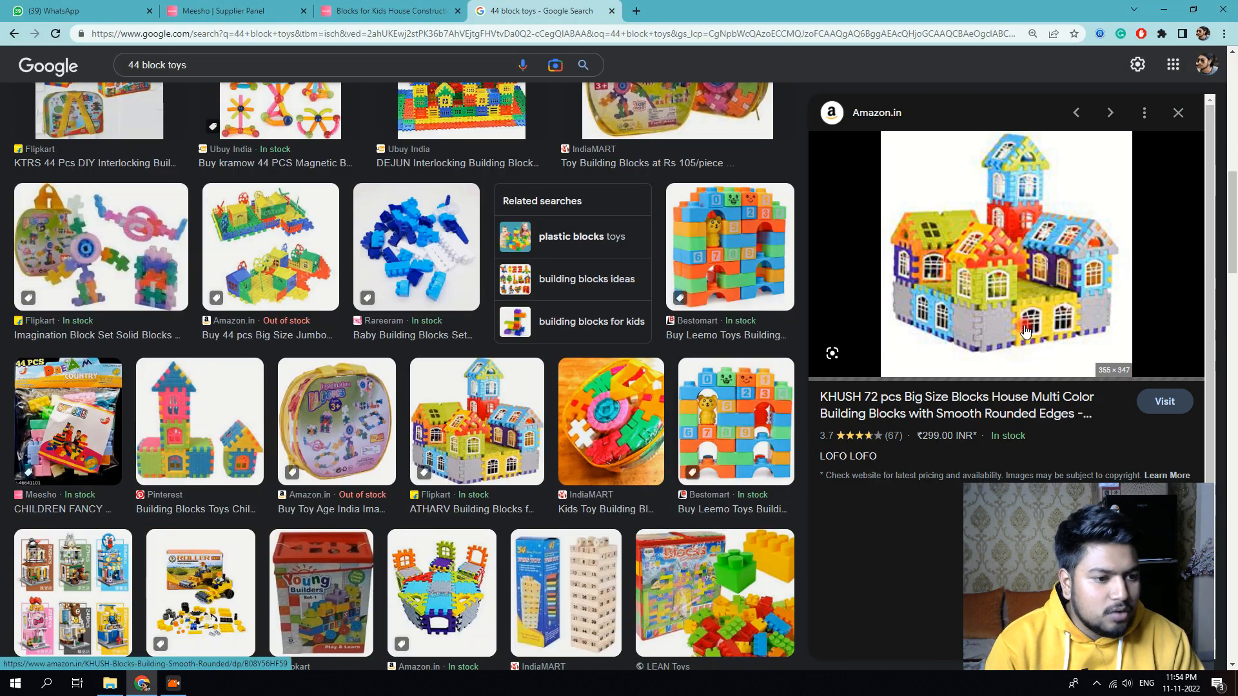
scroll(1004, 285, down, 3)
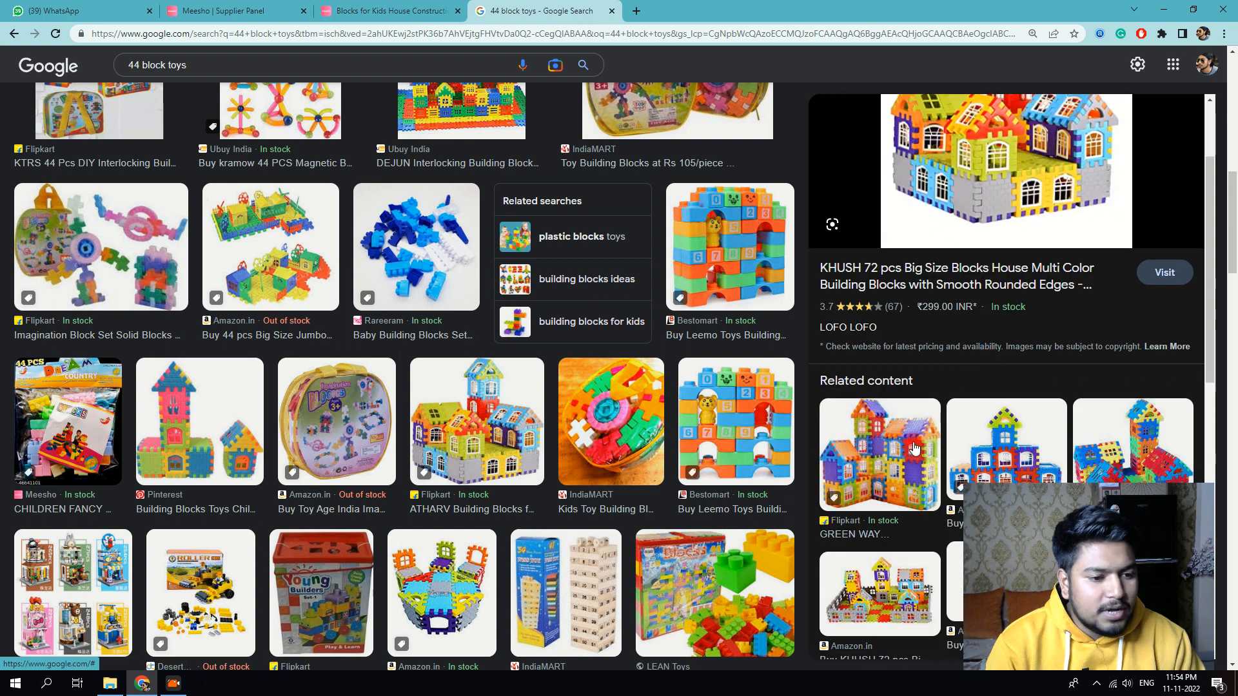
click(910, 449)
right_click(1017, 244)
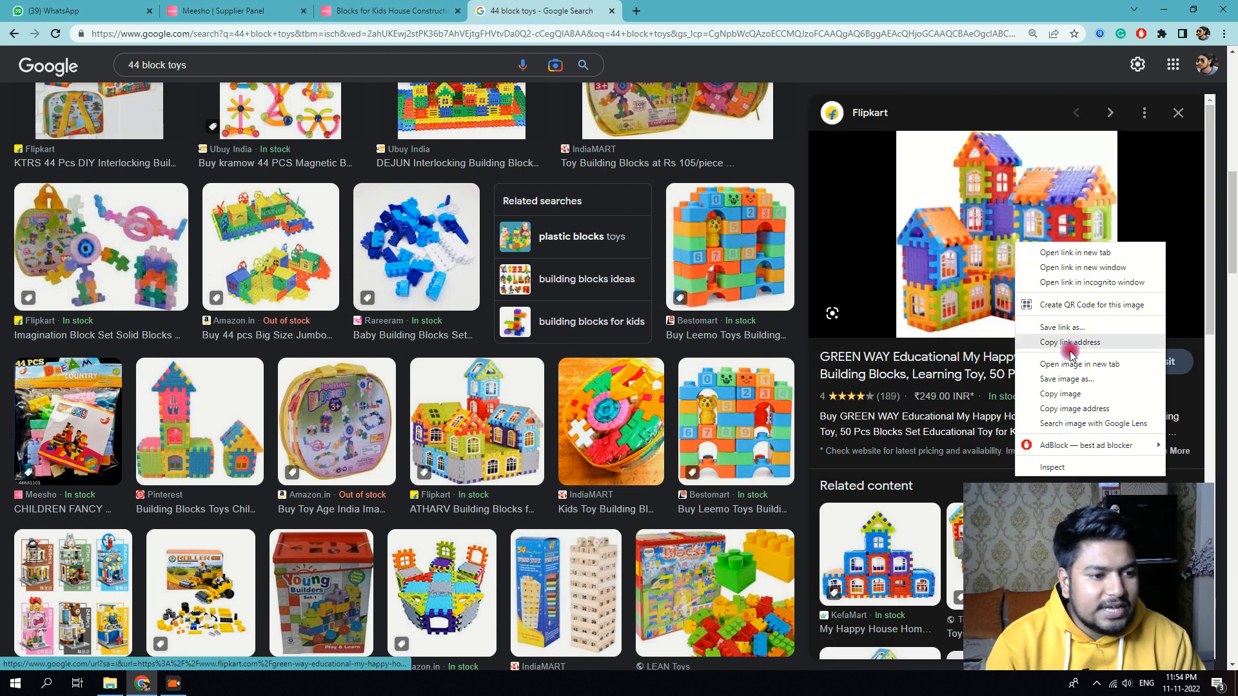
click(938, 423)
scroll(938, 423, down, 4)
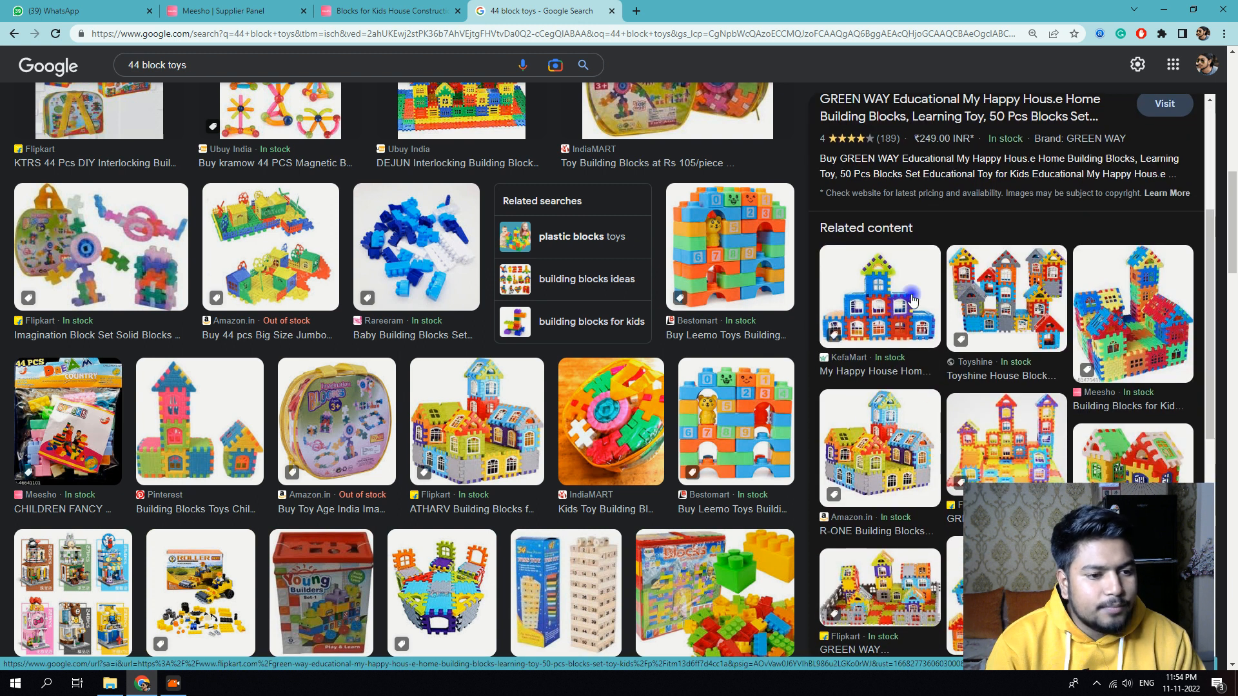
Step: Save the KefaMart My Happy House 50-pcs image to the Desktop as a JPEG
click(910, 293)
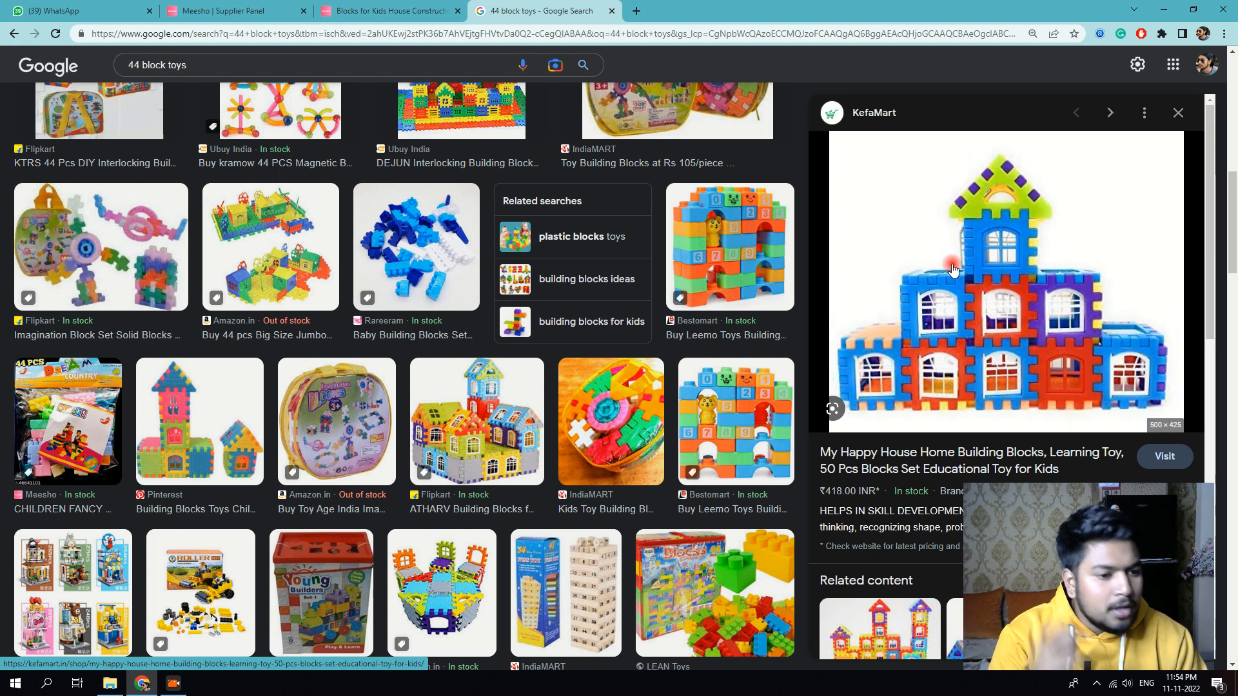
right_click(953, 270)
click(1014, 411)
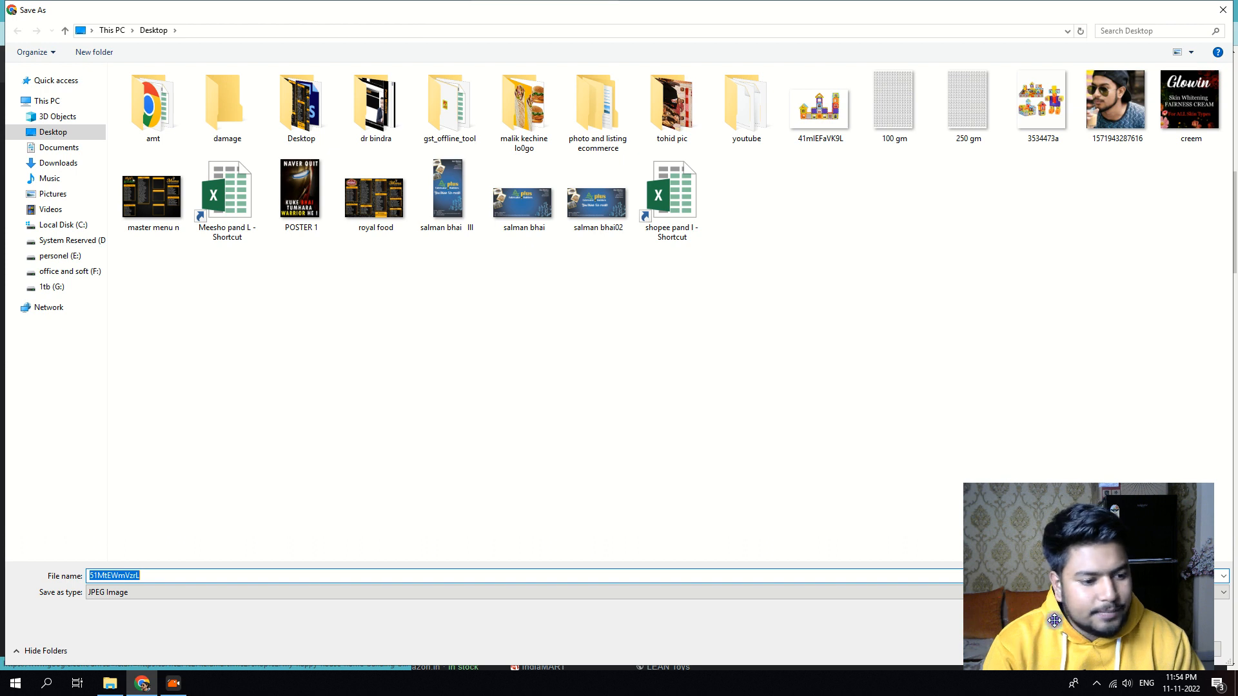
drag(1053, 621, 1066, 546)
click(1127, 649)
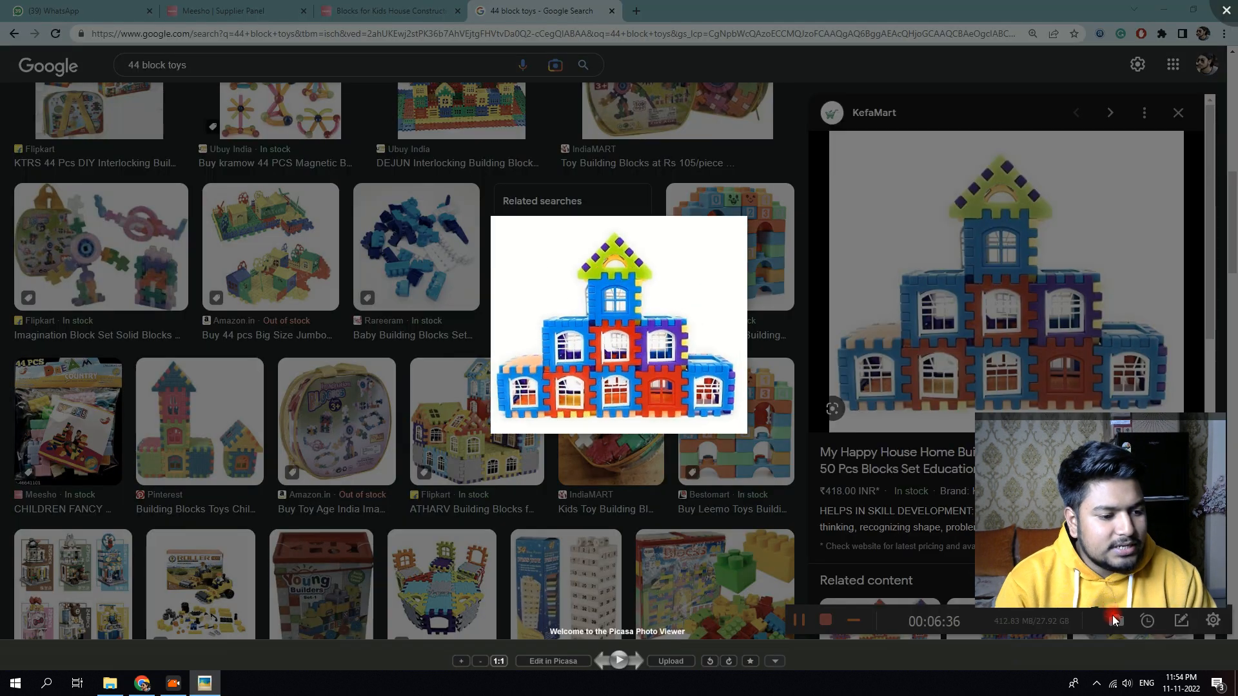
click(1228, 13)
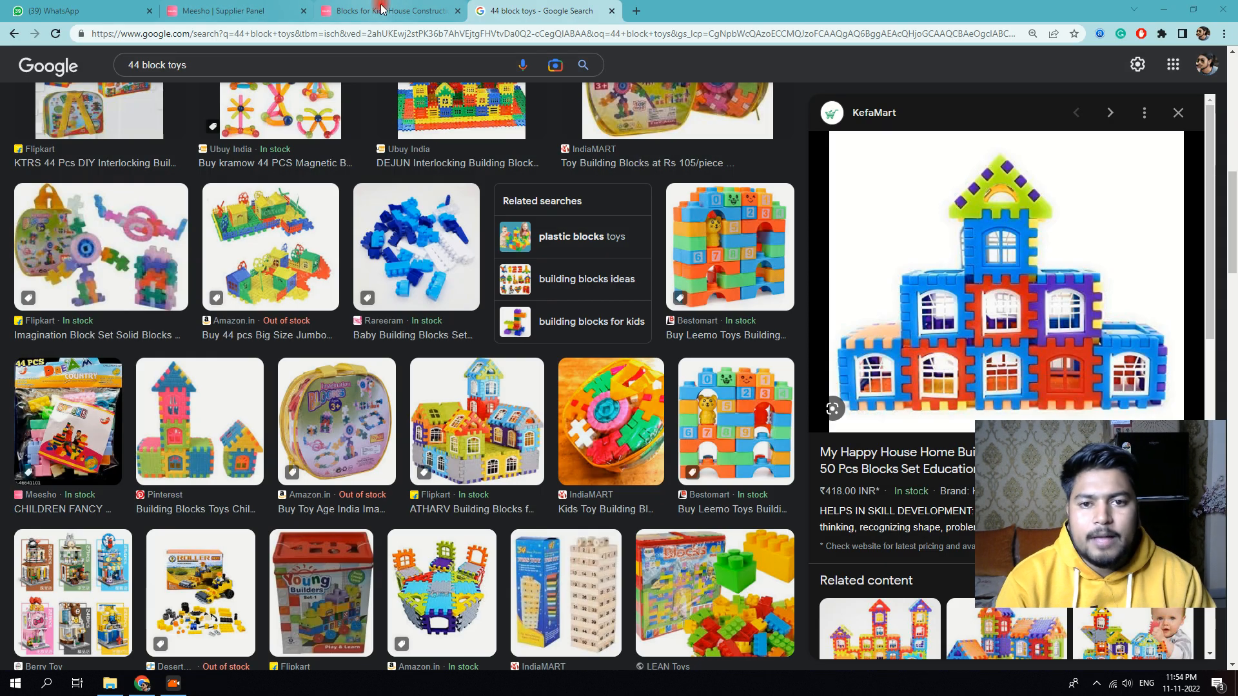
click(444, 7)
scroll(654, 294, down, 4)
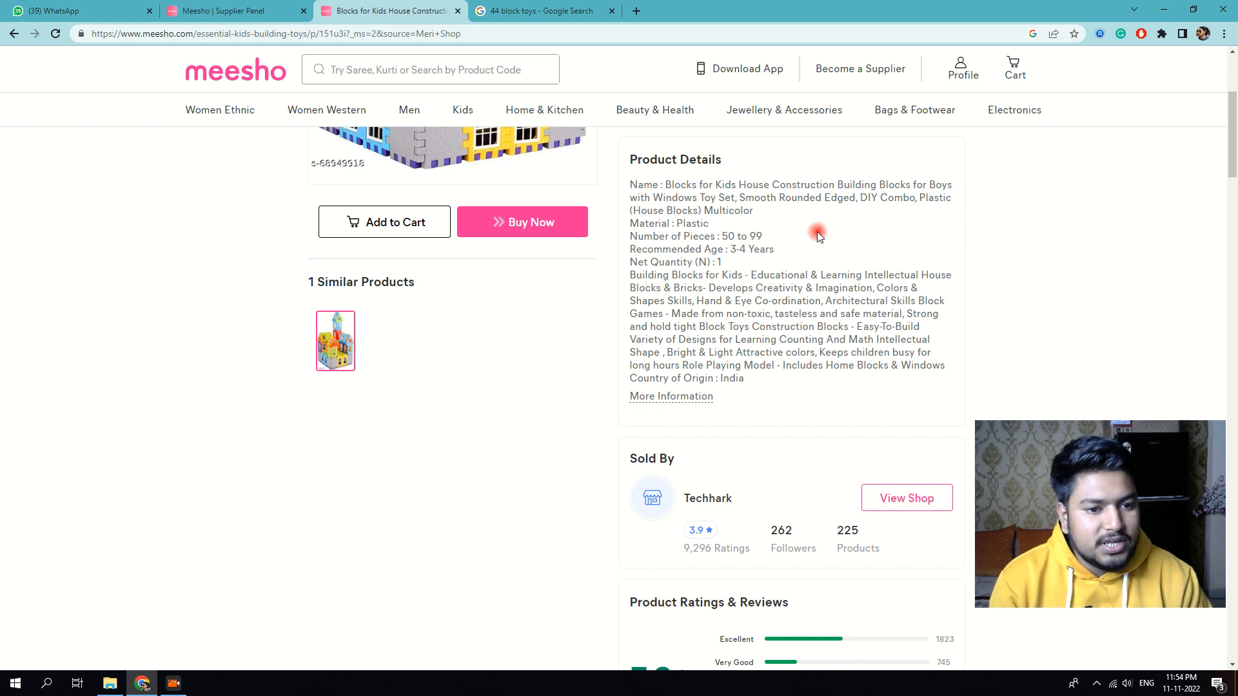
scroll(807, 266, up, 4)
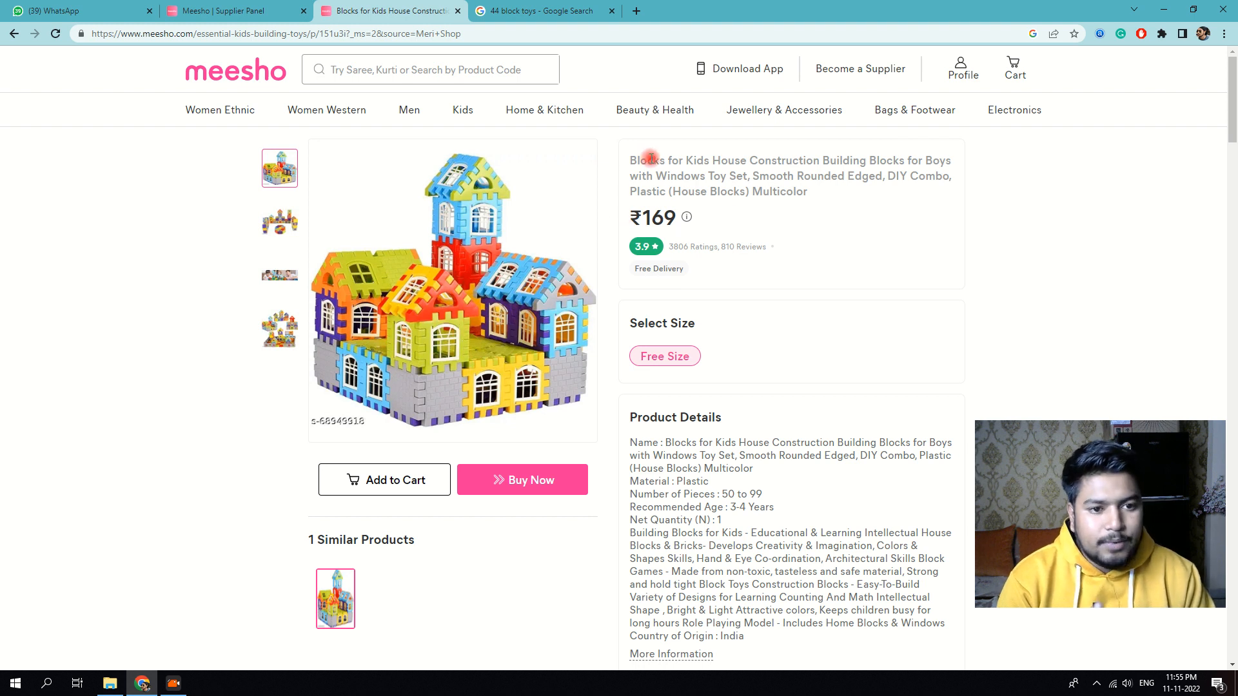
Step: Review the ₹169 Blocks for Kids product page, then return to the Supplier Panel Inventory
click(229, 9)
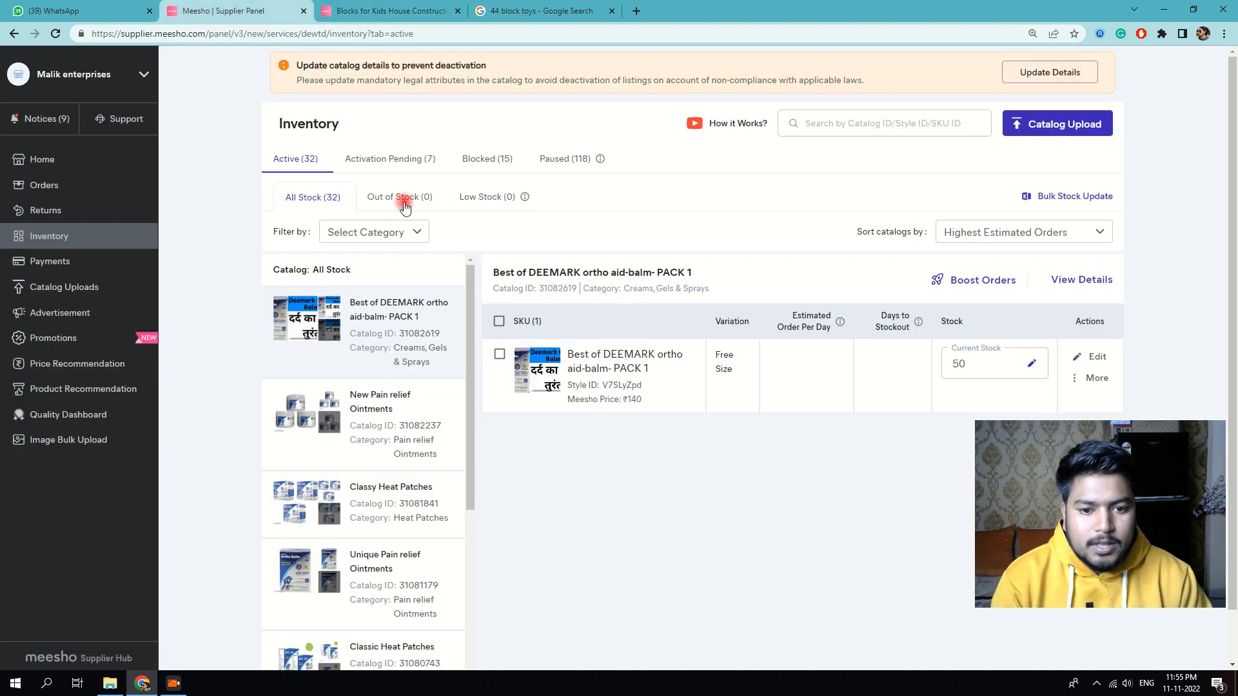
click(516, 11)
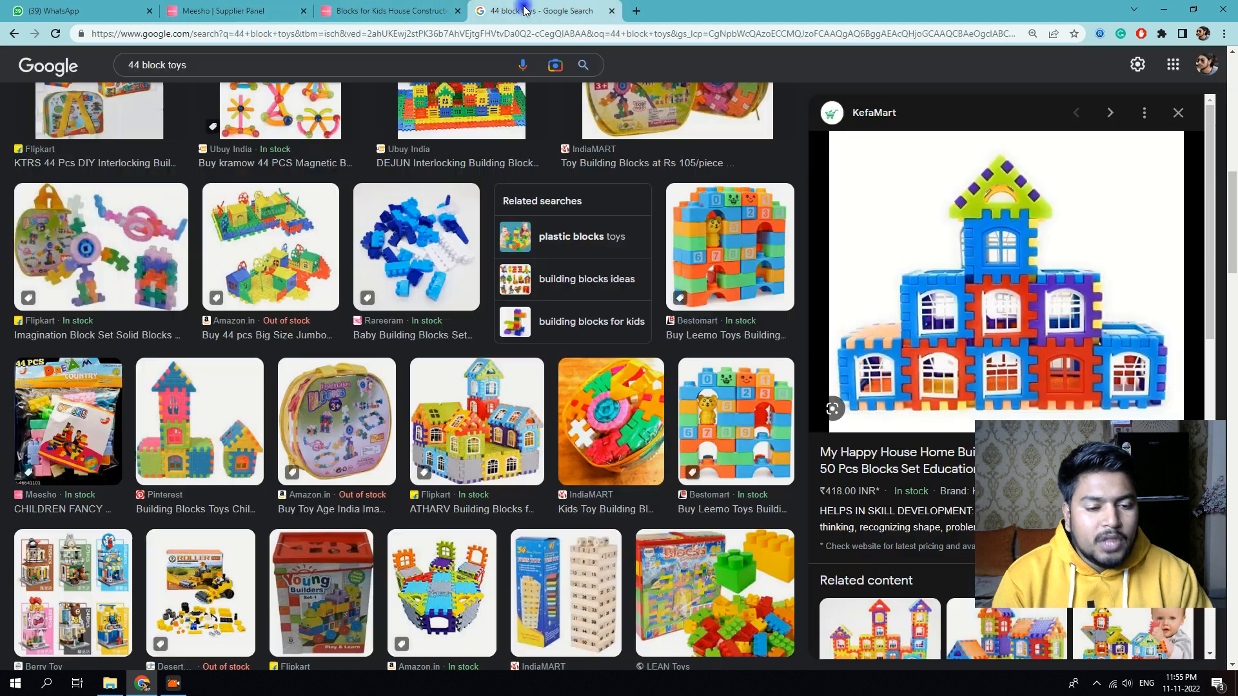
click(432, 9)
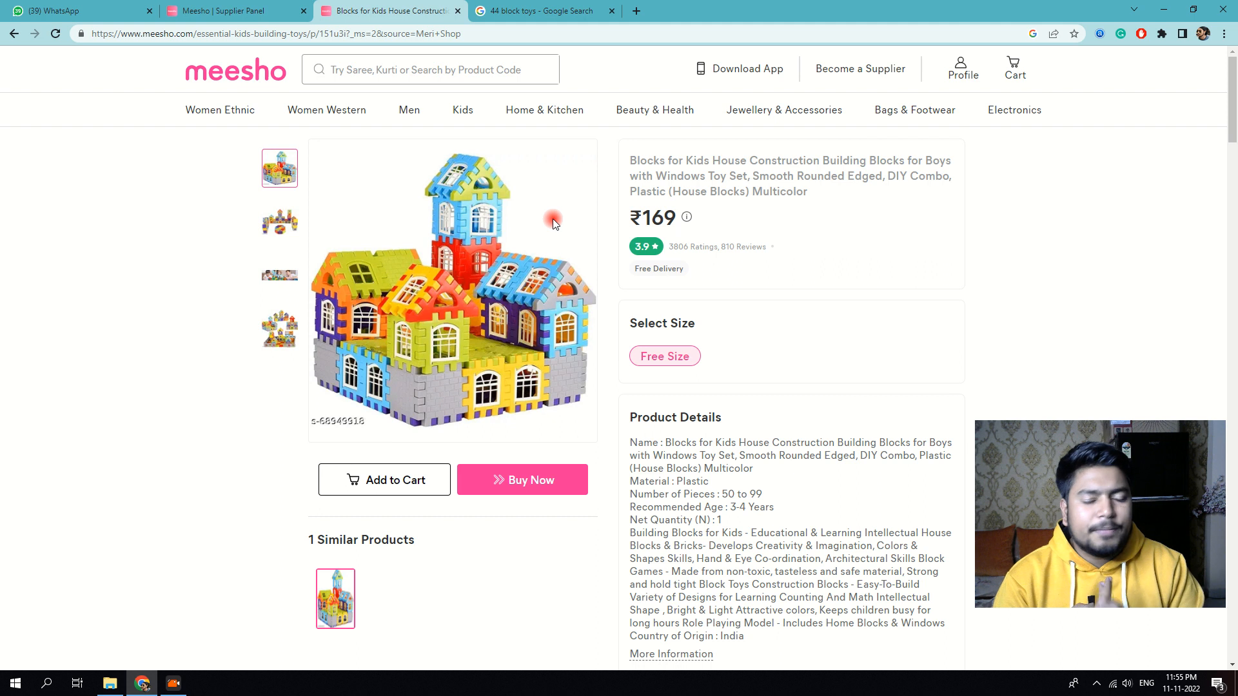
scroll(572, 288, down, 2)
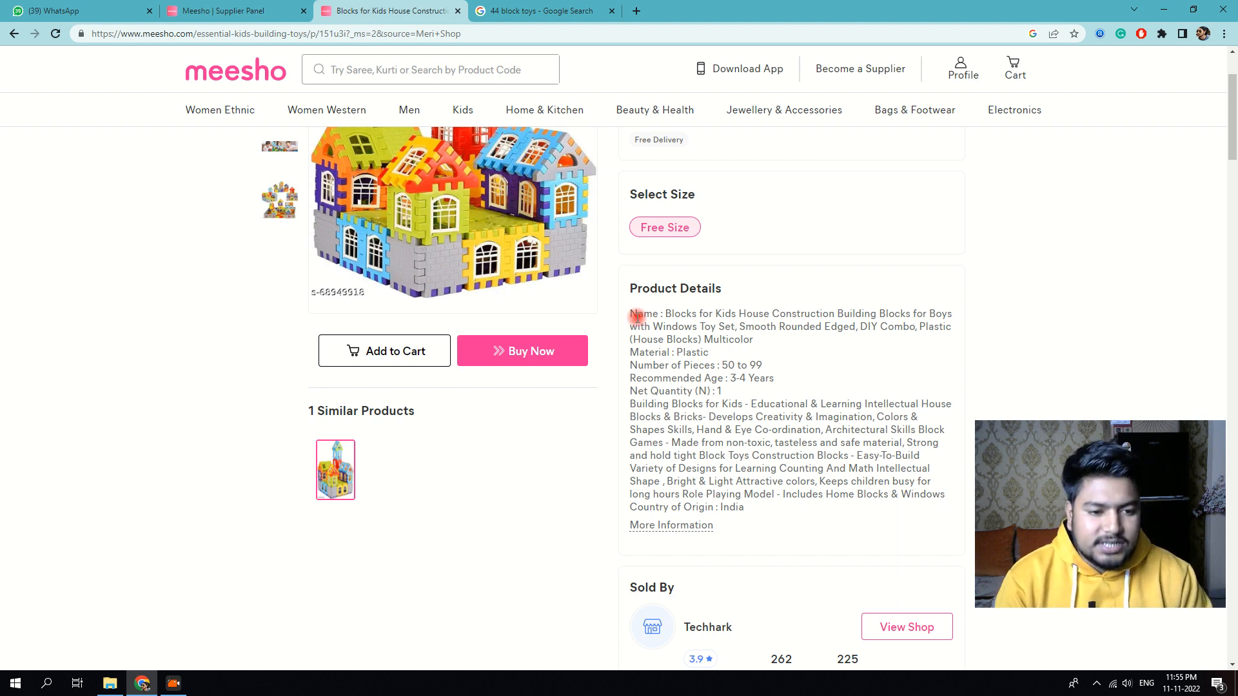
scroll(639, 317, up, 1)
scroll(677, 326, down, 2)
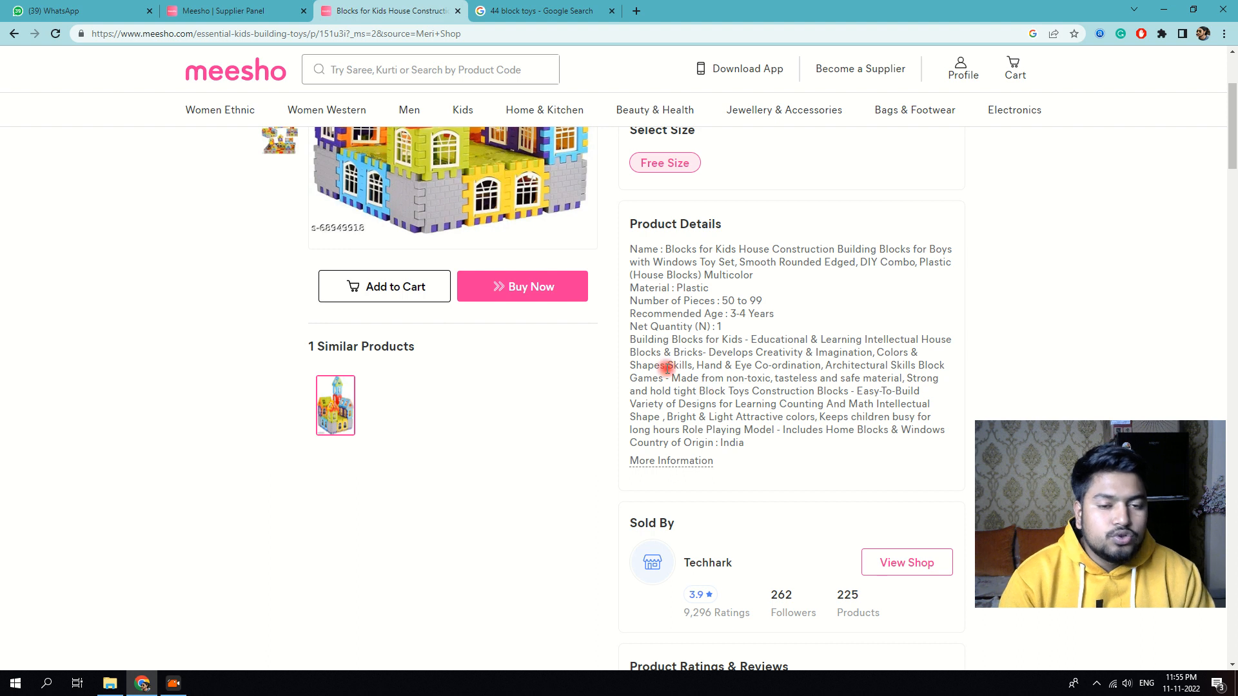
scroll(670, 367, up, 3)
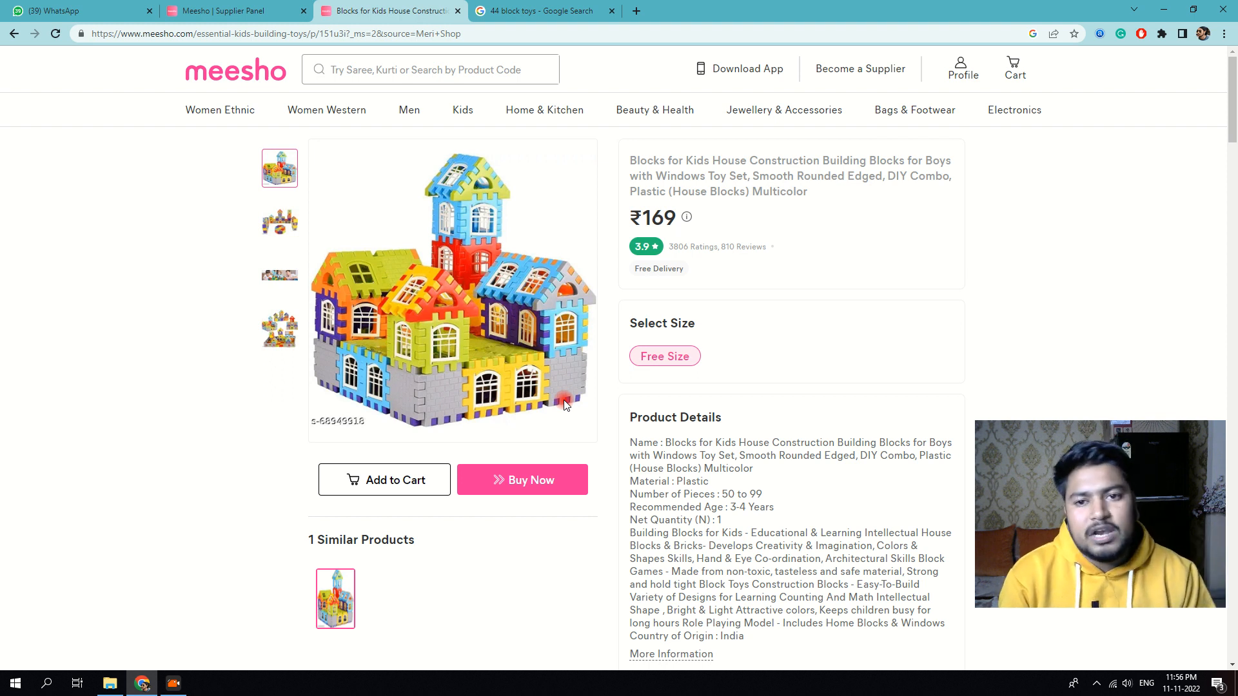
click(226, 11)
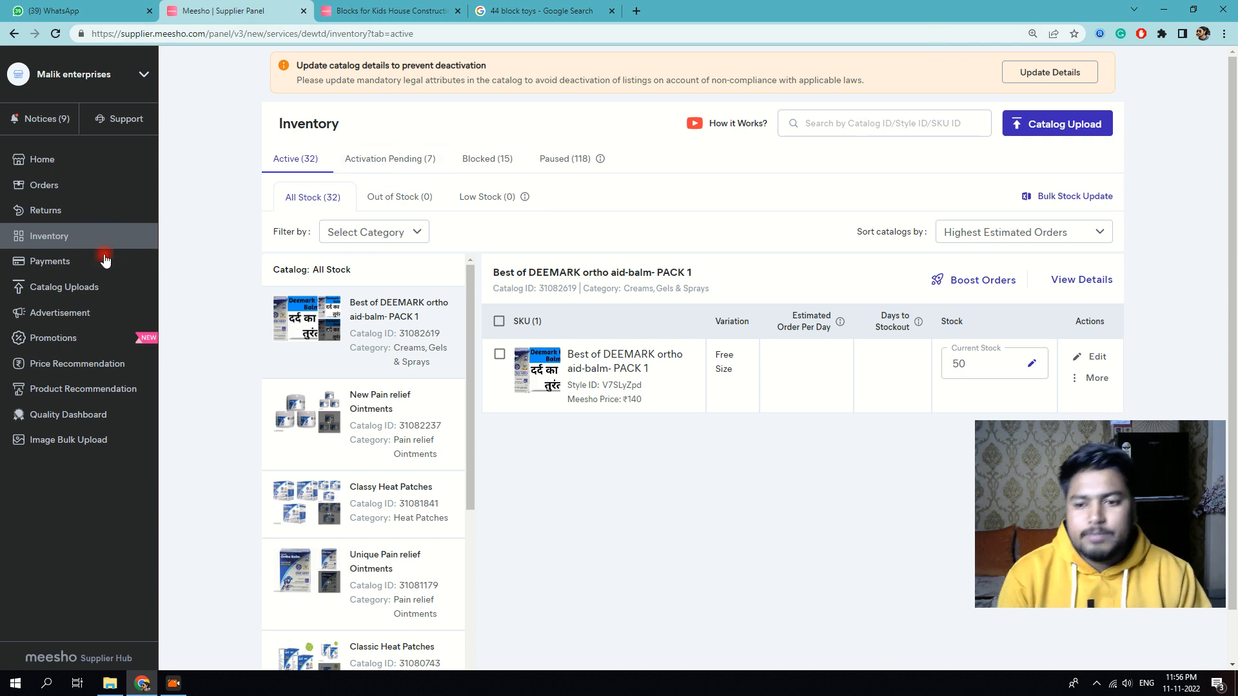
Step: Open Catalog Uploads to see 190 single uploads, then switch to the Blocks for Kids tab
click(61, 286)
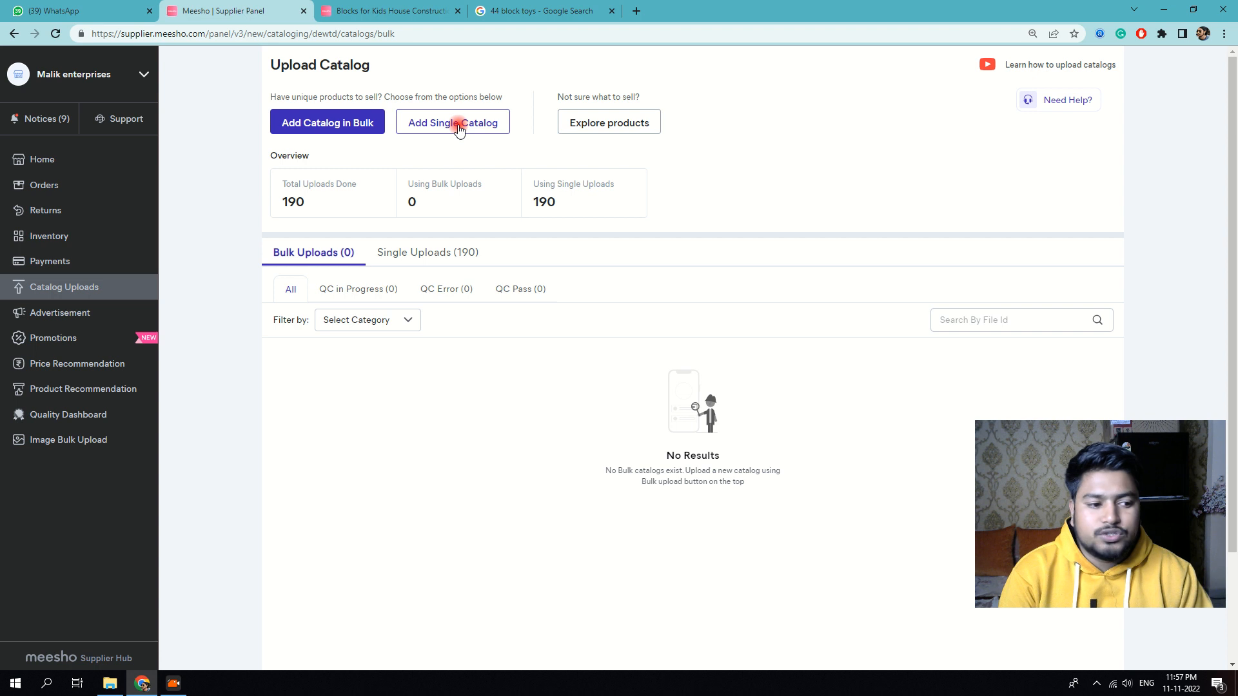
click(392, 10)
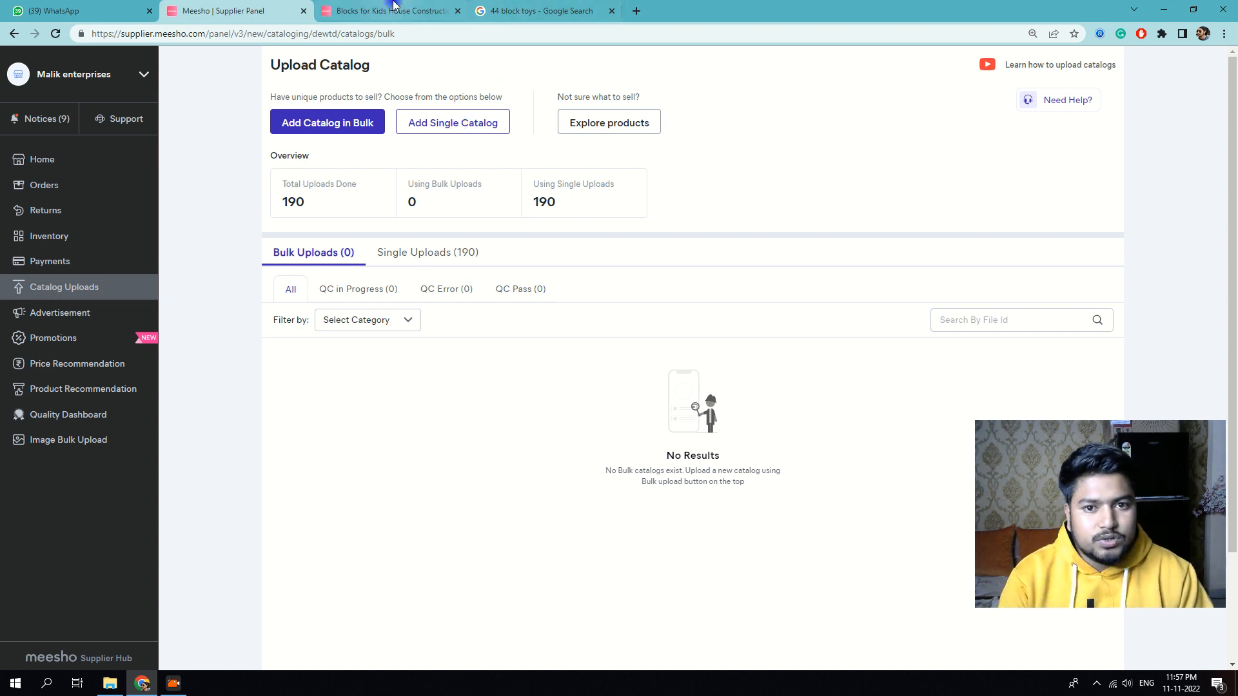
Step: Search Meesho for 'kurti' and browse the Princess Fancy girls' kurti listing and its similar products
click(359, 67)
text(k)
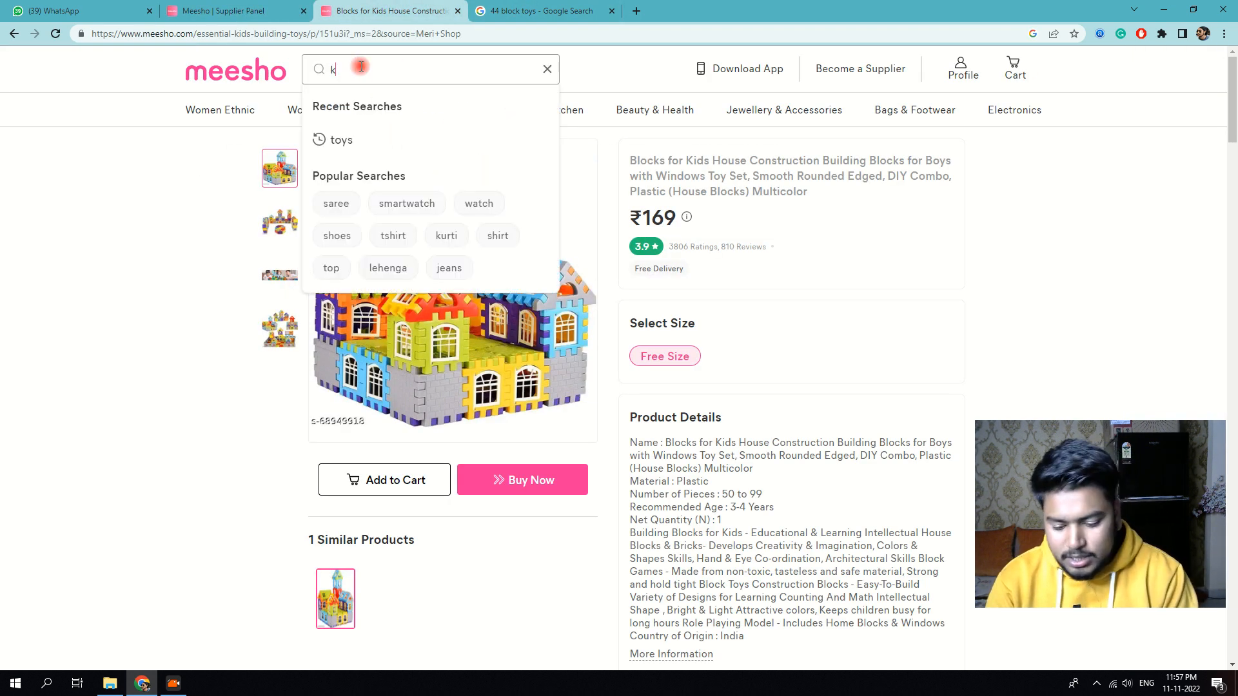
text(urti)
key(Return)
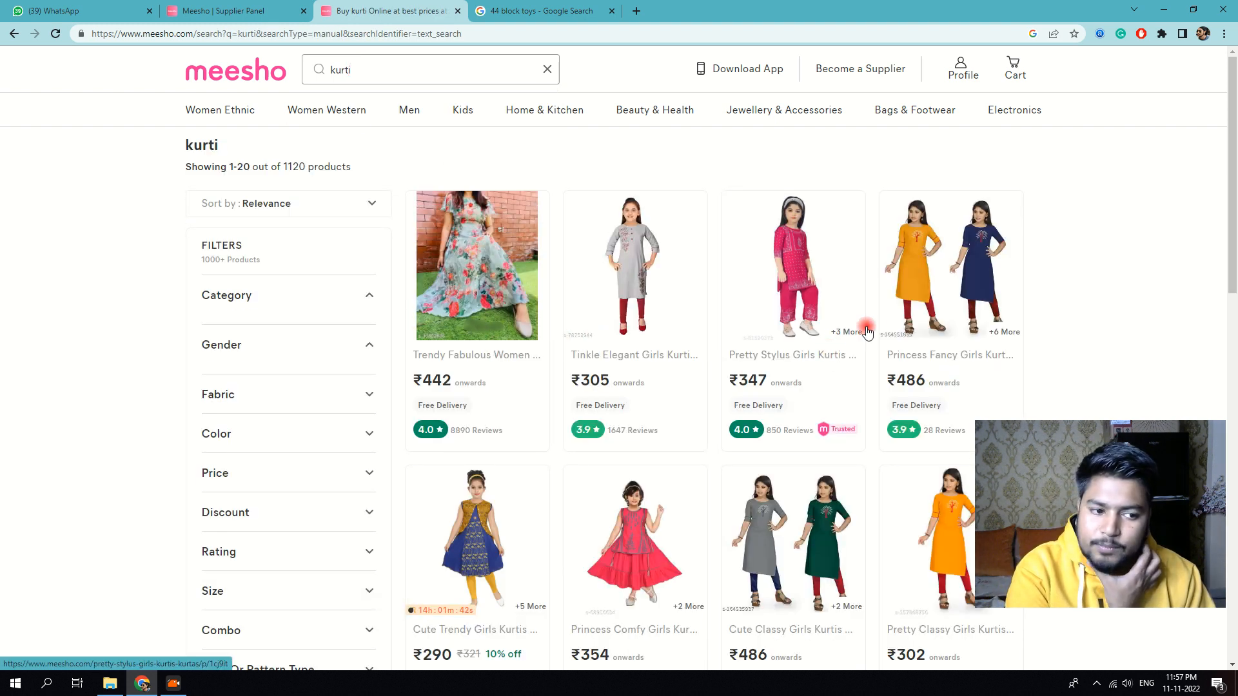
click(911, 328)
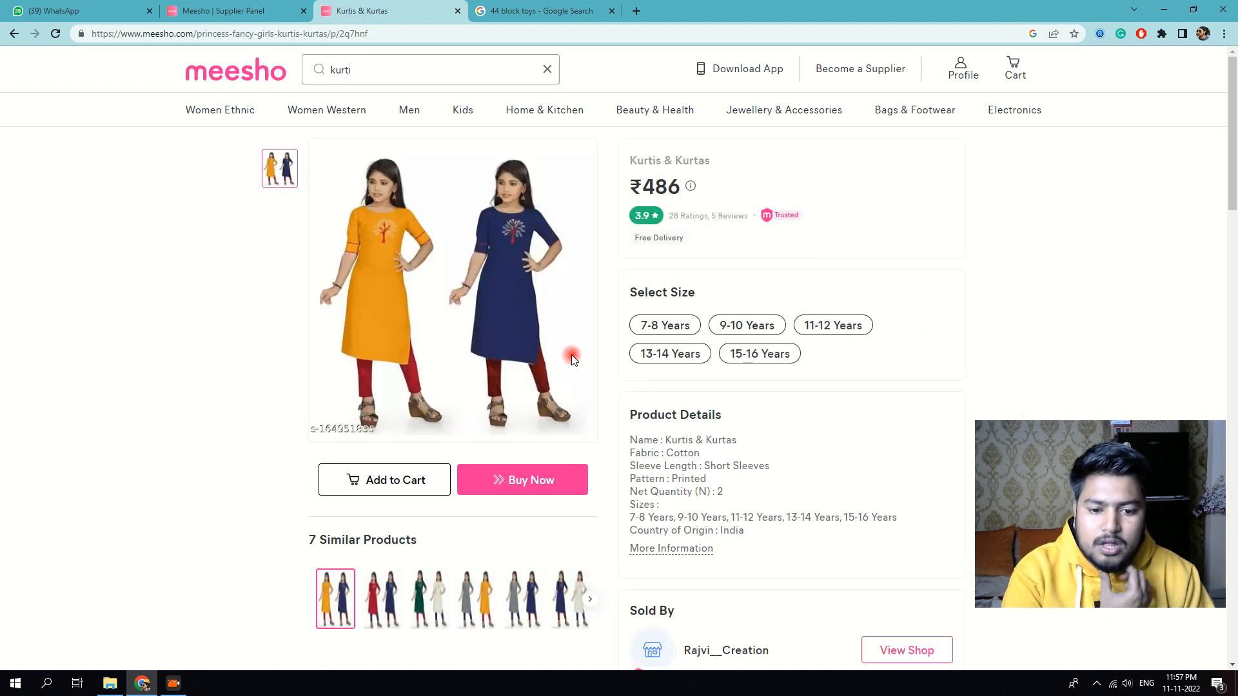
scroll(436, 445, down, 3)
click(590, 405)
scroll(543, 417, up, 3)
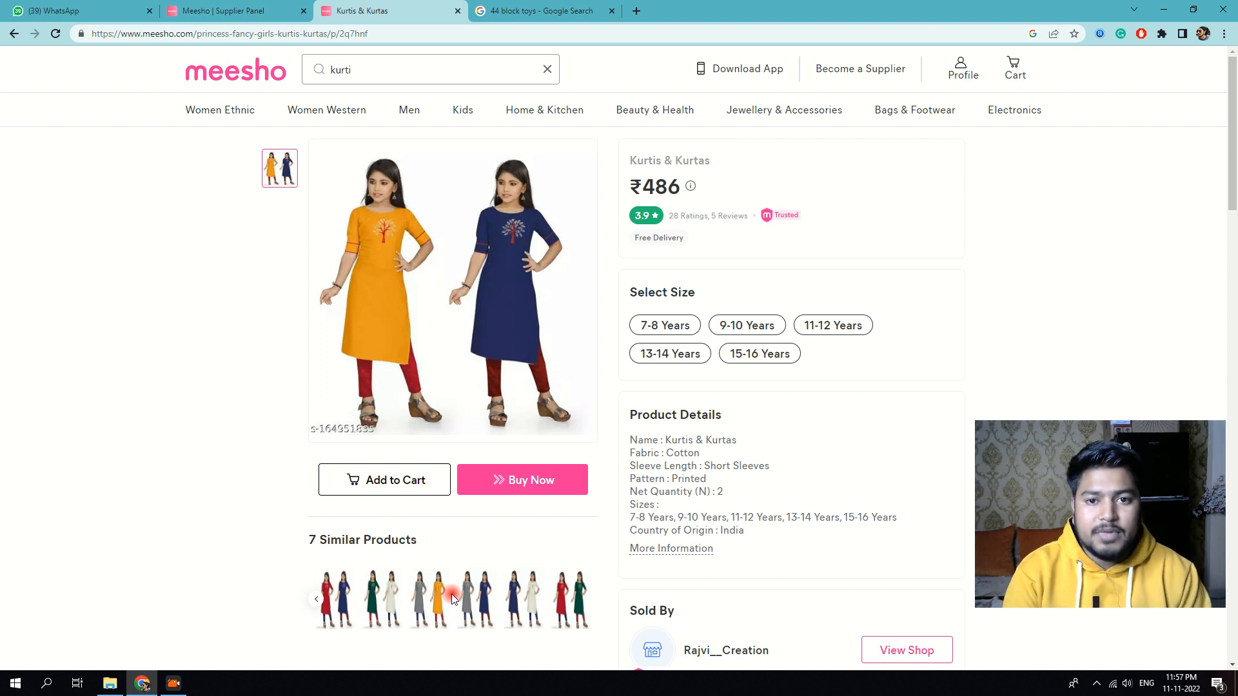
click(237, 11)
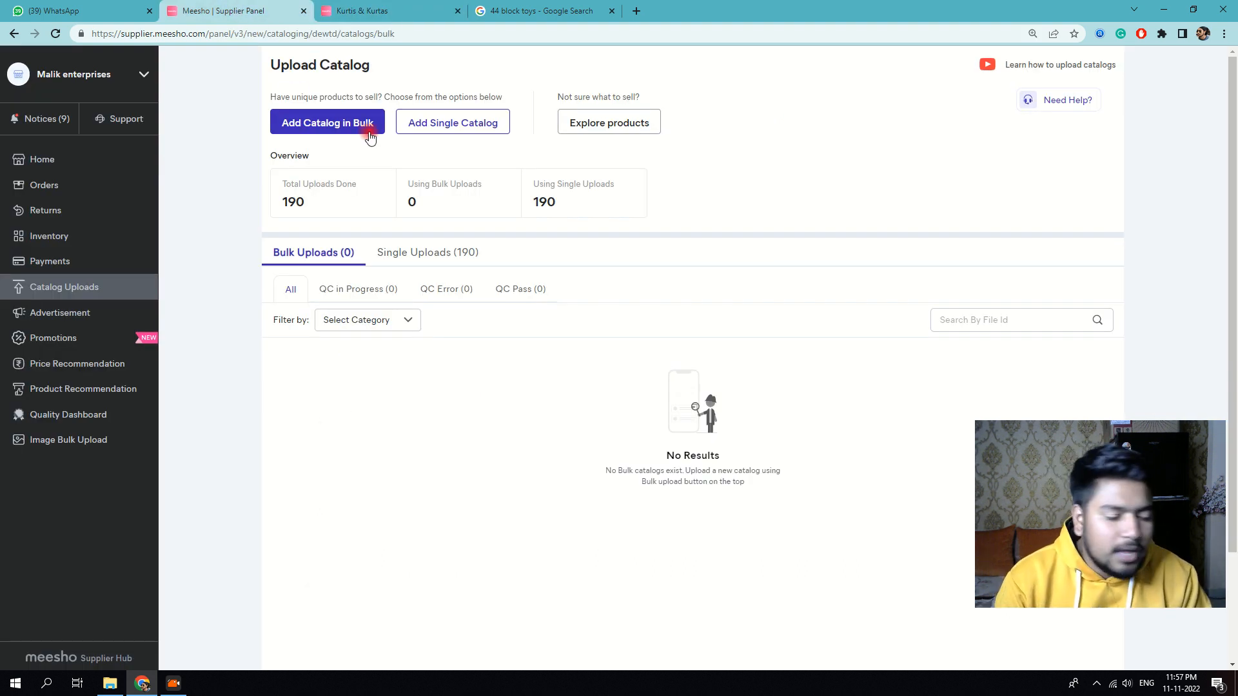
Step: Start a single catalog and search categories for 'toy', picking Kids & Toys
click(450, 125)
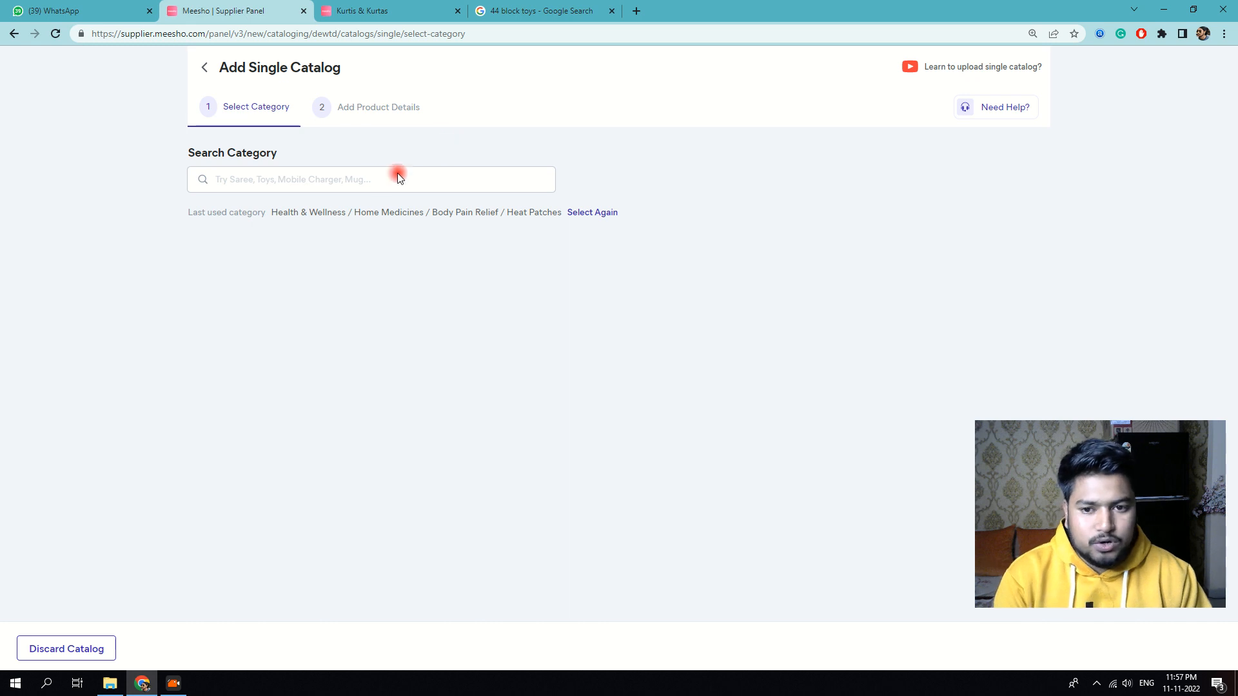
click(345, 178)
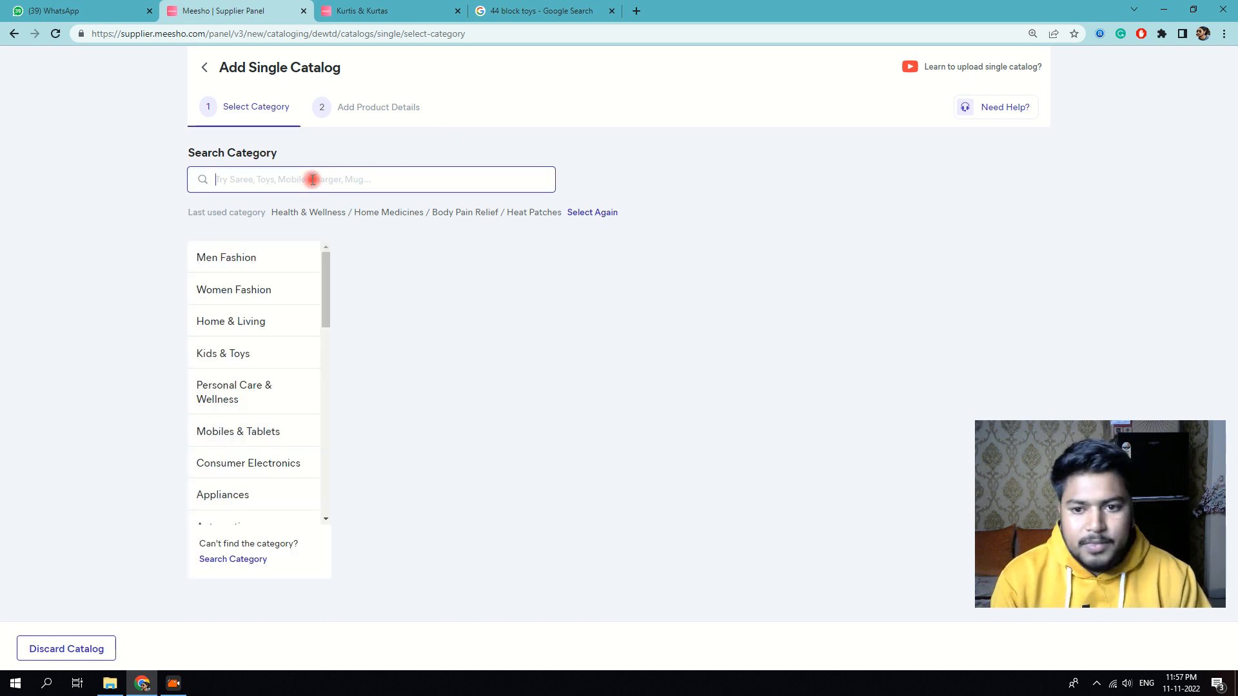
text(toy)
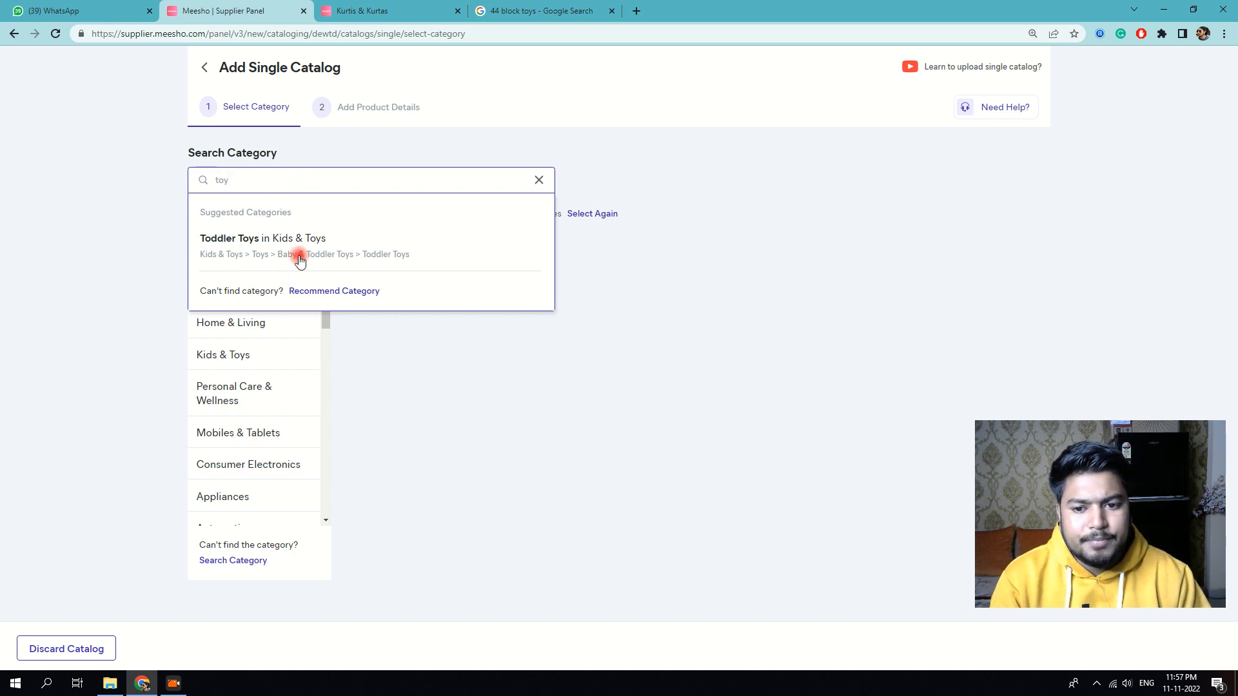
click(296, 248)
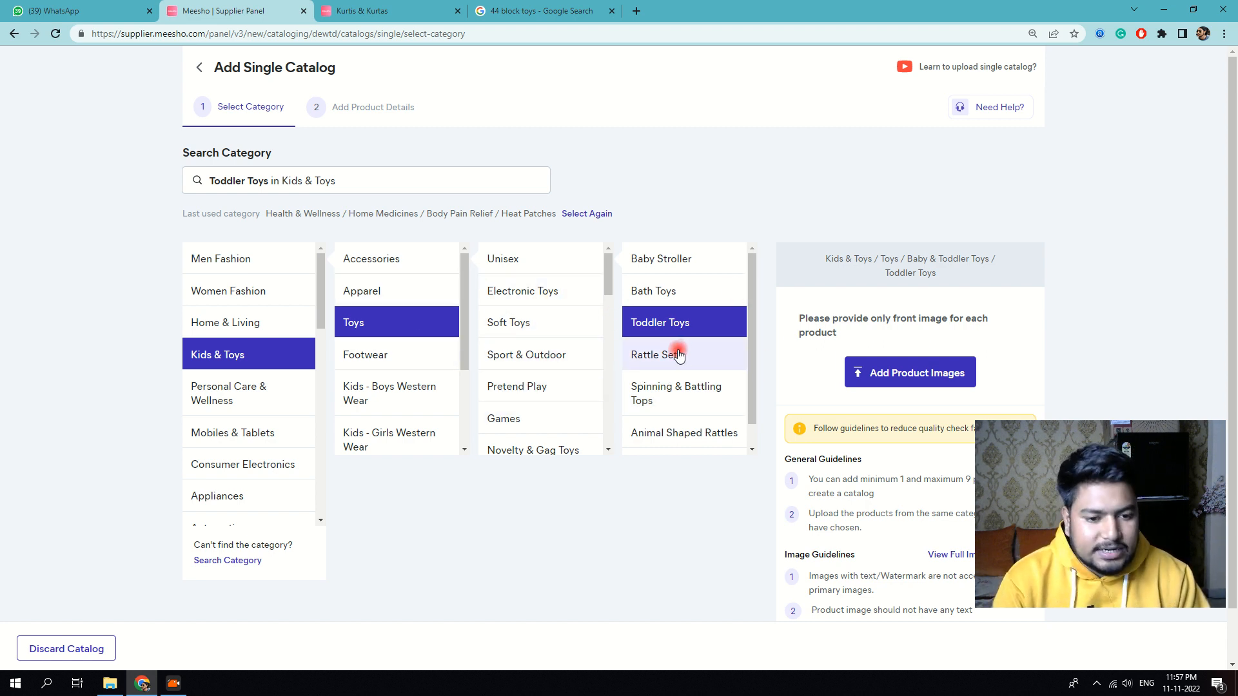
Step: Narrow the category down to Toys / Puzzles / 3-D Puzzles
scroll(682, 362, down, 2)
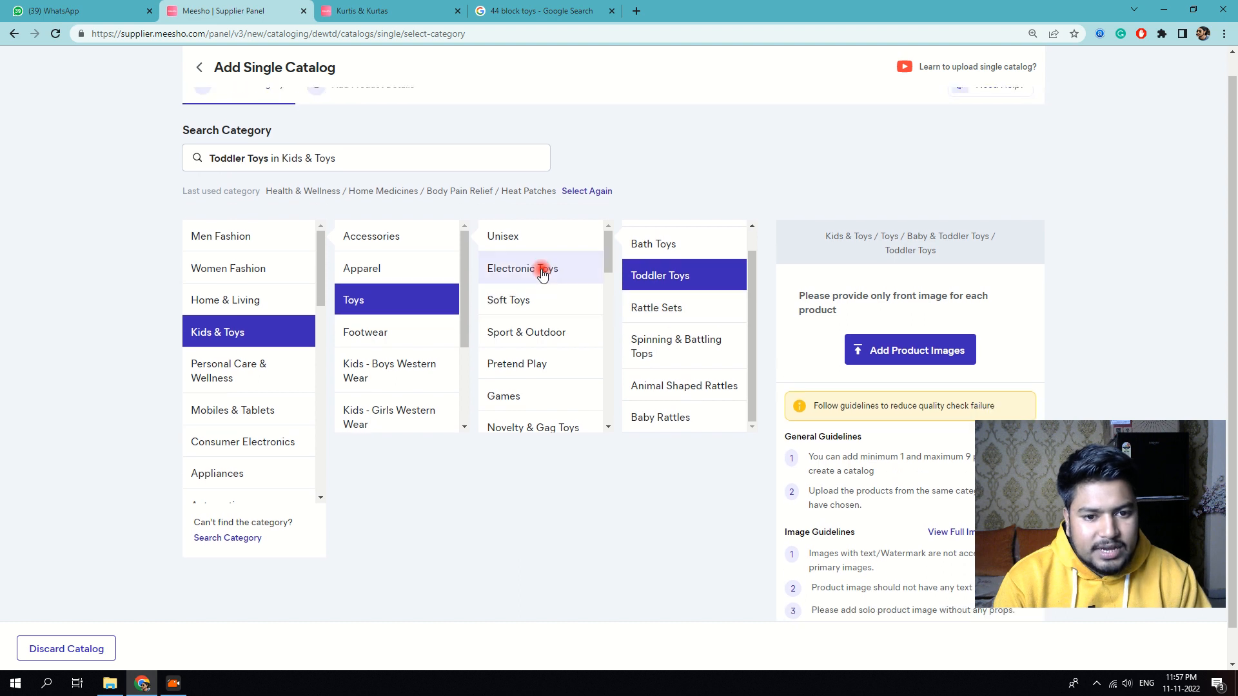
scroll(543, 267, down, 2)
scroll(541, 261, down, 1)
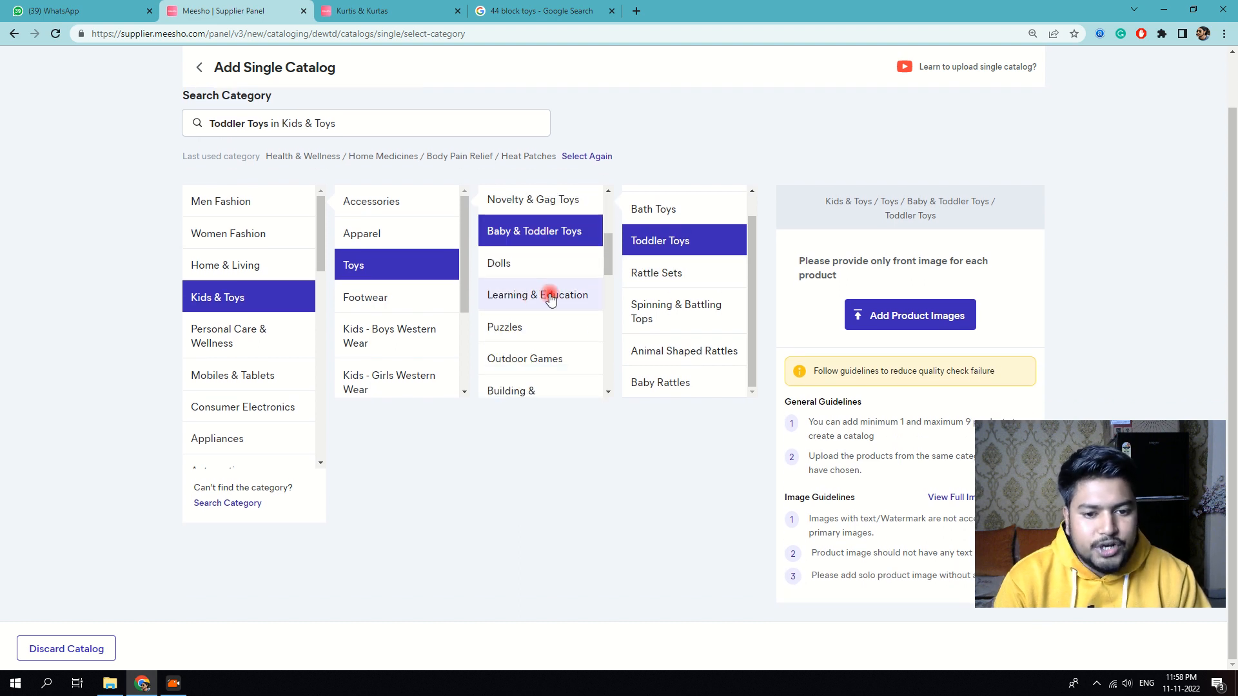
click(524, 334)
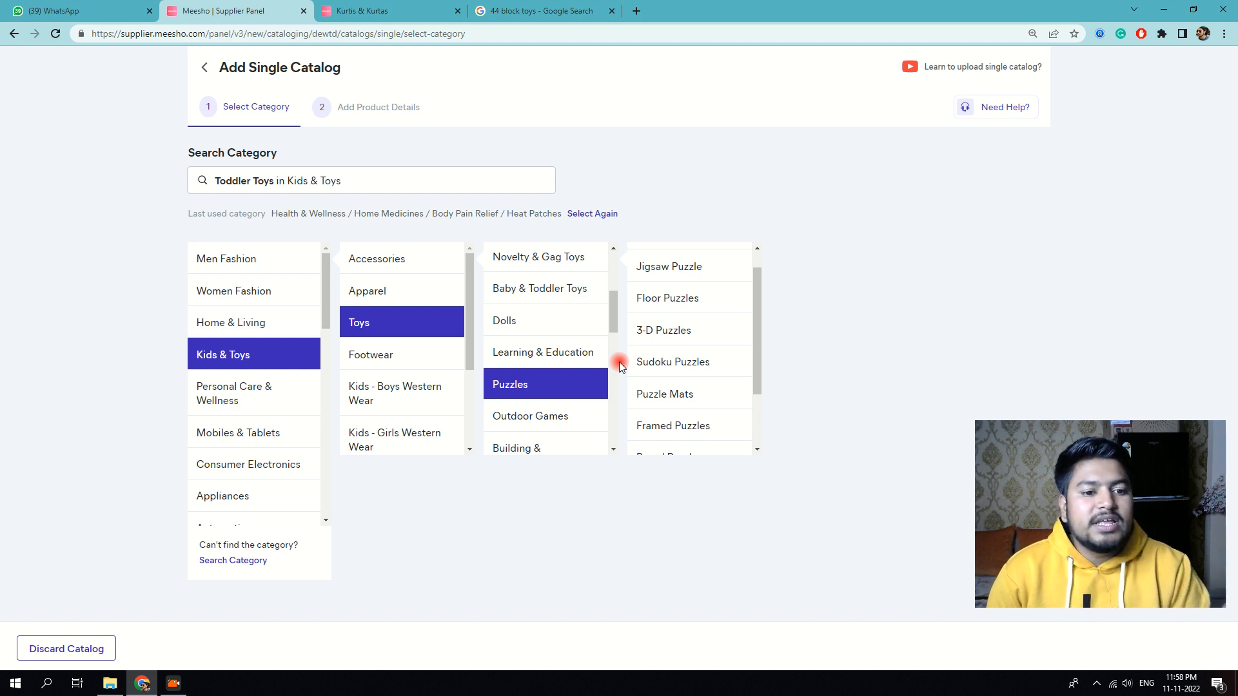
scroll(619, 362, up, 2)
scroll(697, 359, up, 1)
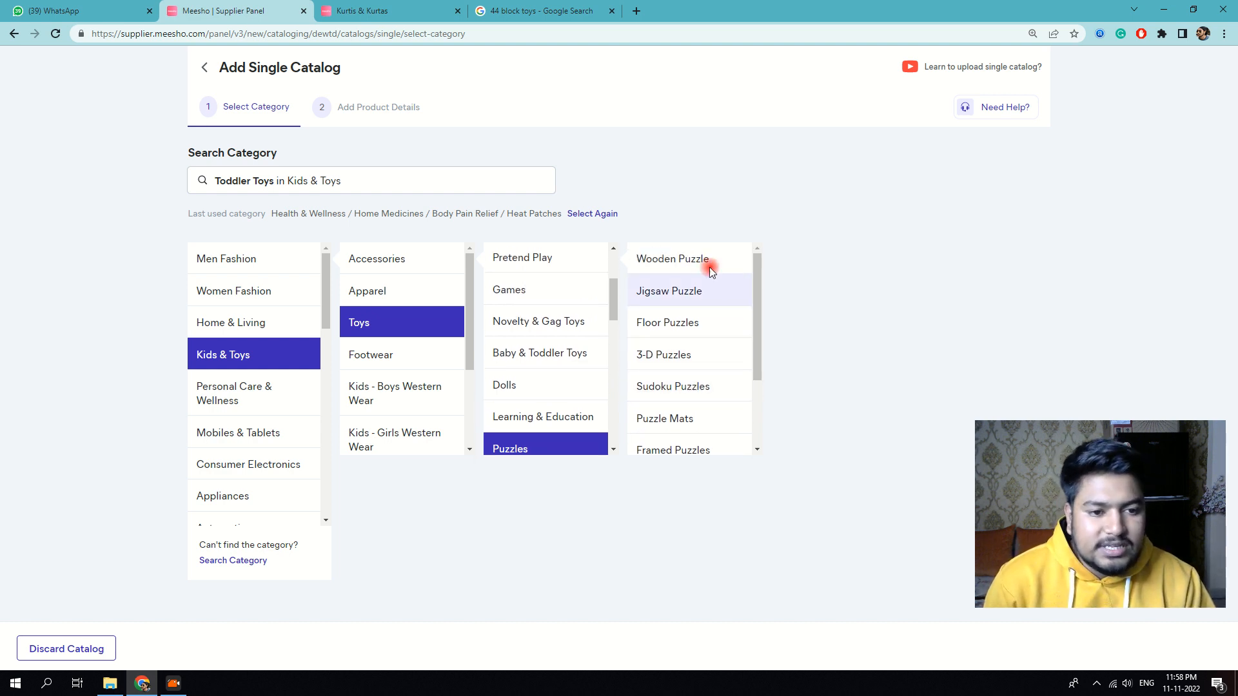
scroll(682, 353, down, 1)
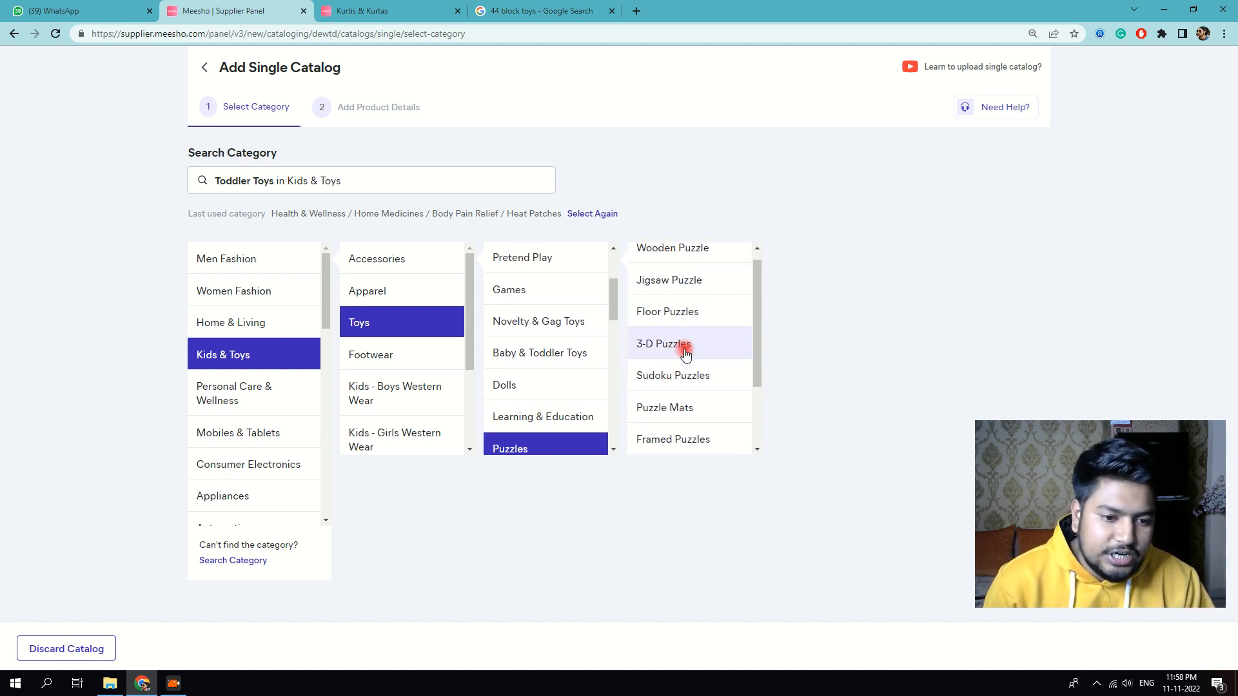
scroll(670, 335, down, 3)
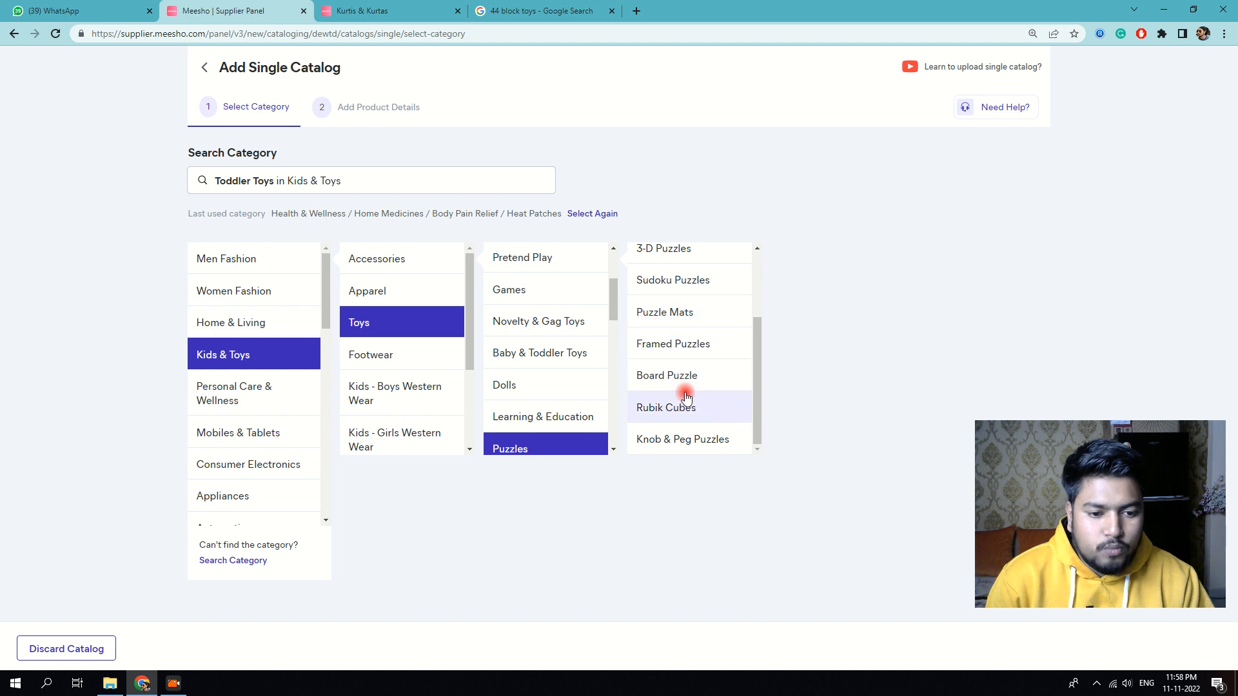
scroll(683, 375, up, 1)
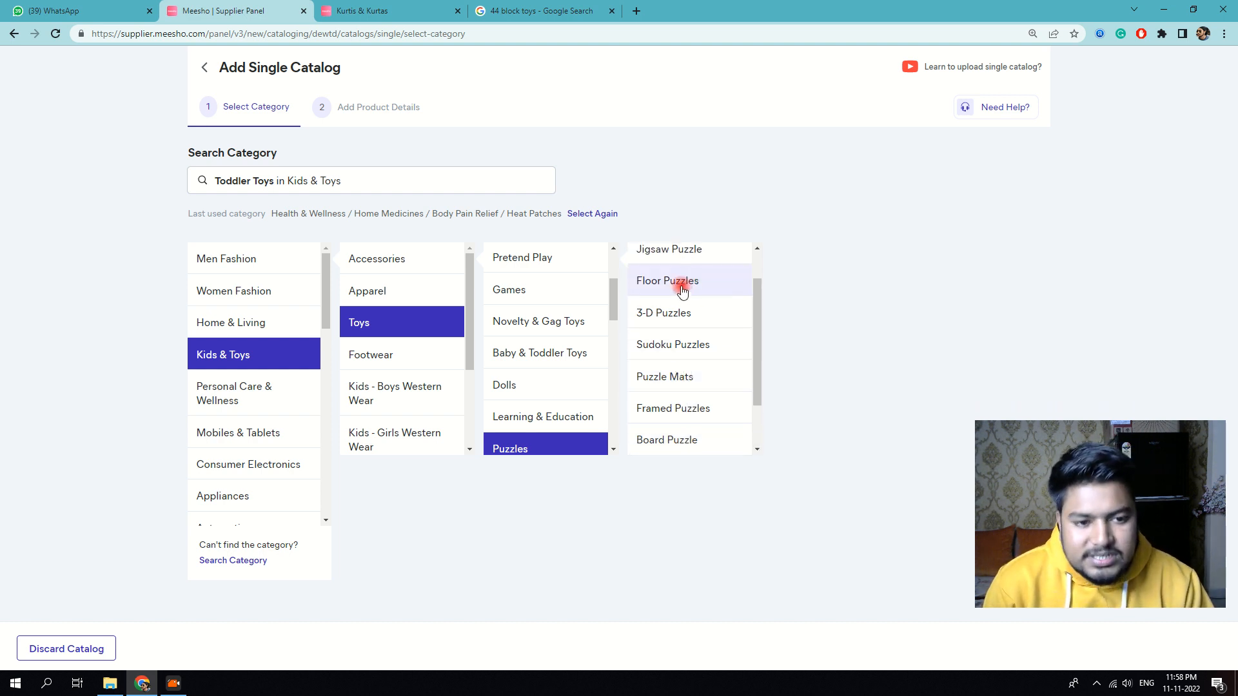
scroll(687, 284, up, 1)
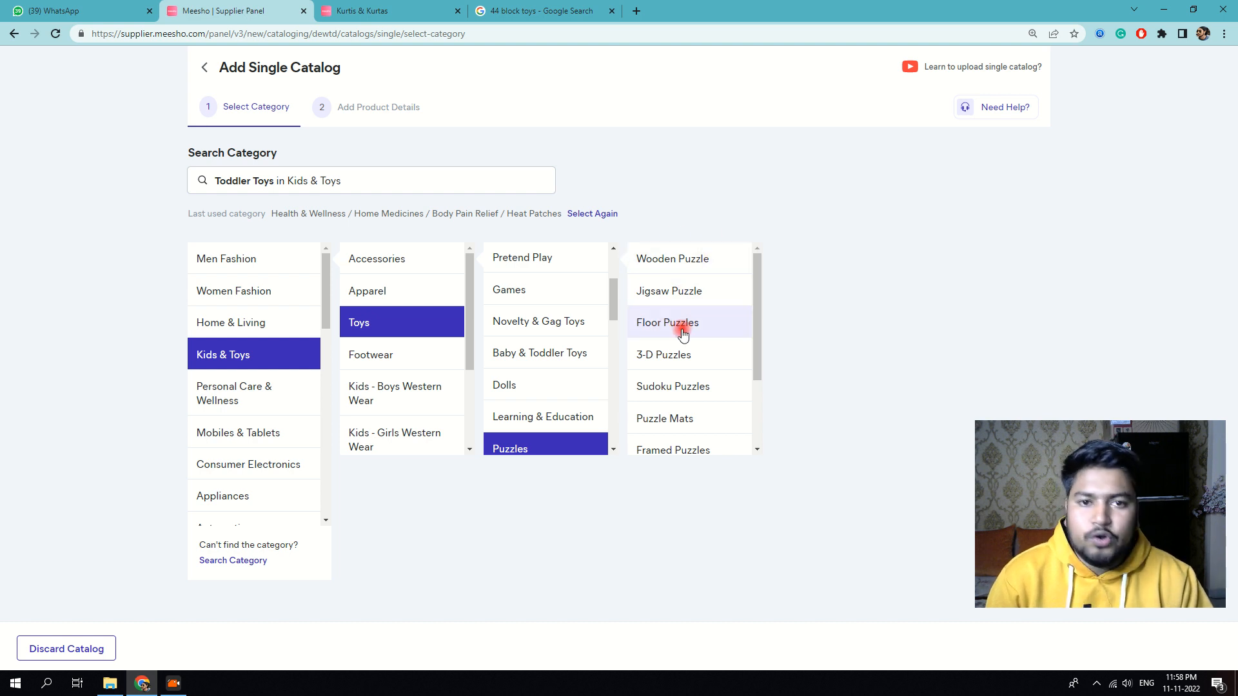
scroll(690, 342, down, 1)
scroll(691, 345, down, 1)
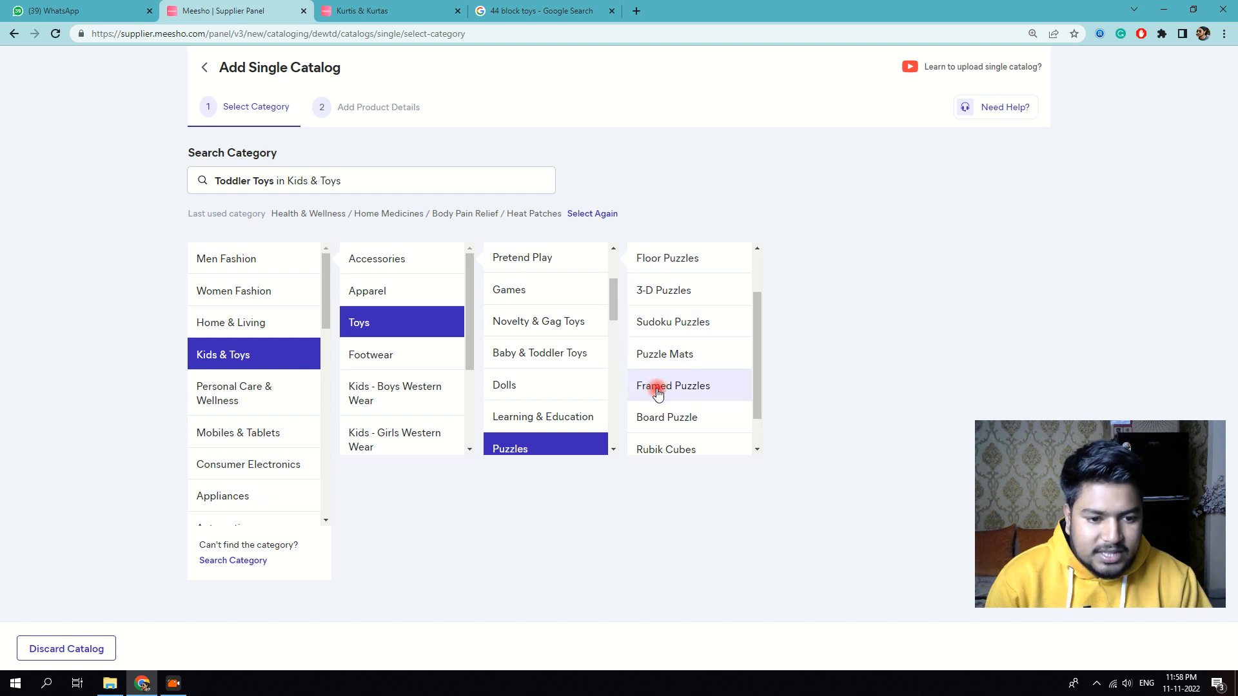
scroll(671, 342, up, 2)
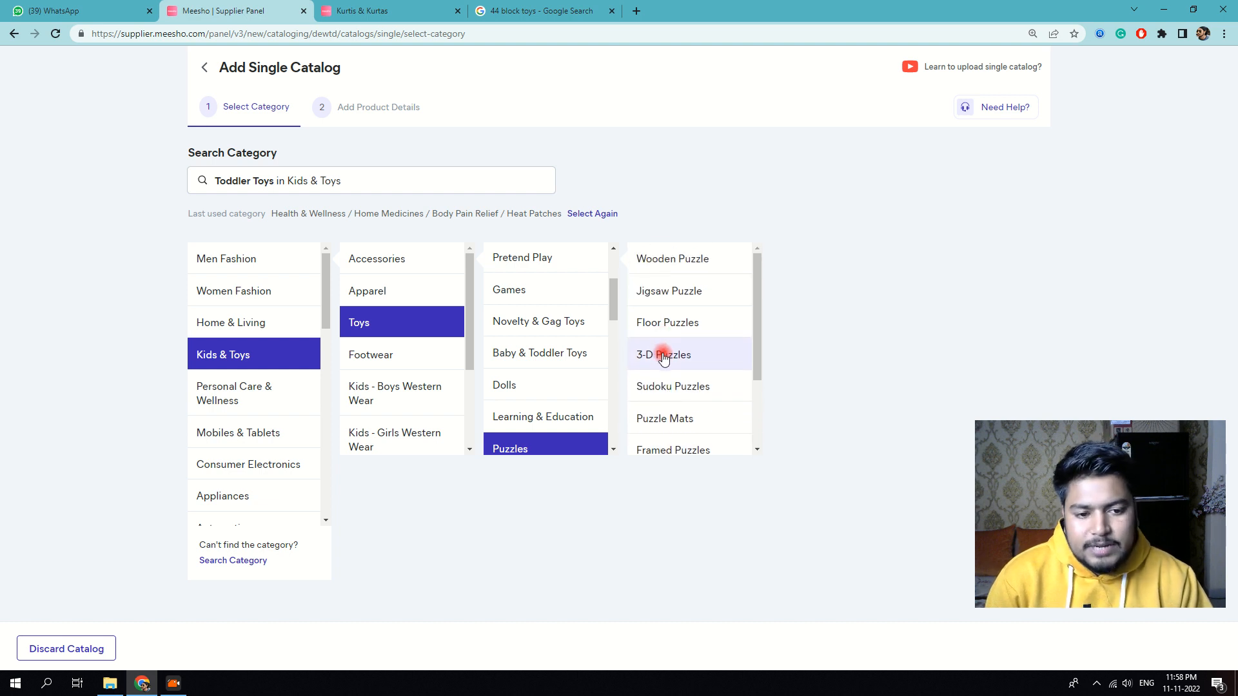
click(659, 351)
click(857, 357)
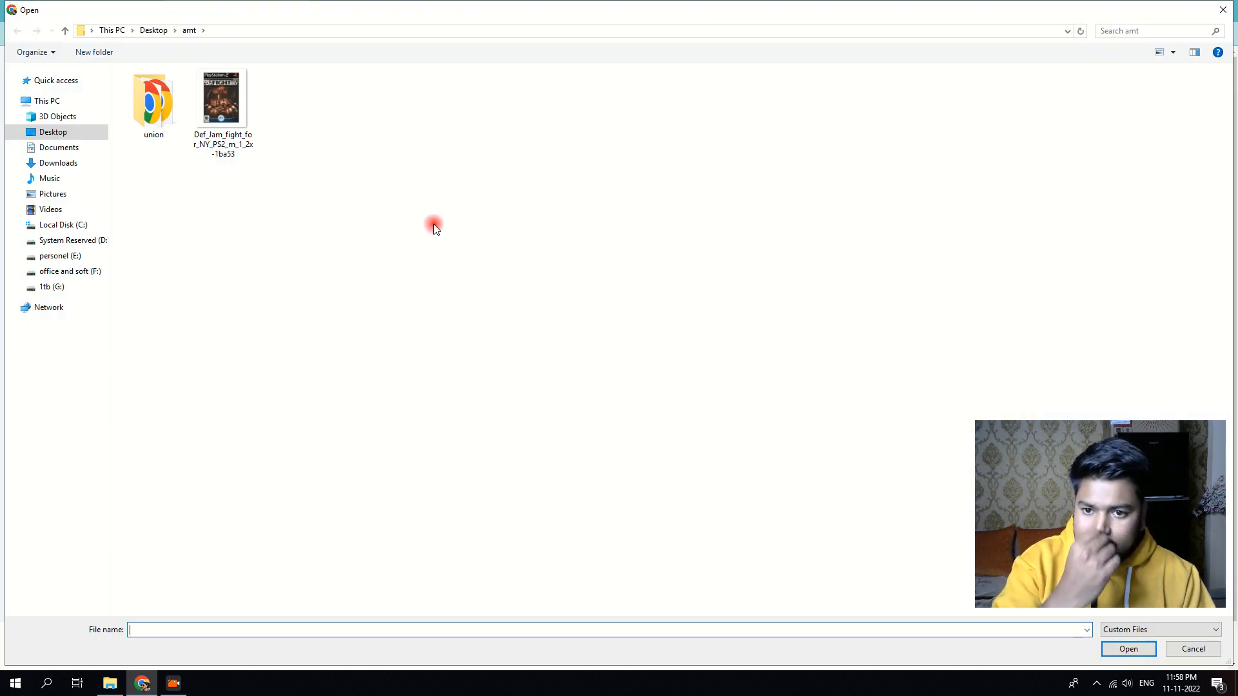
Step: Add the Desktop image 51MtEWmVzrL as the product image and continue to product details
click(43, 131)
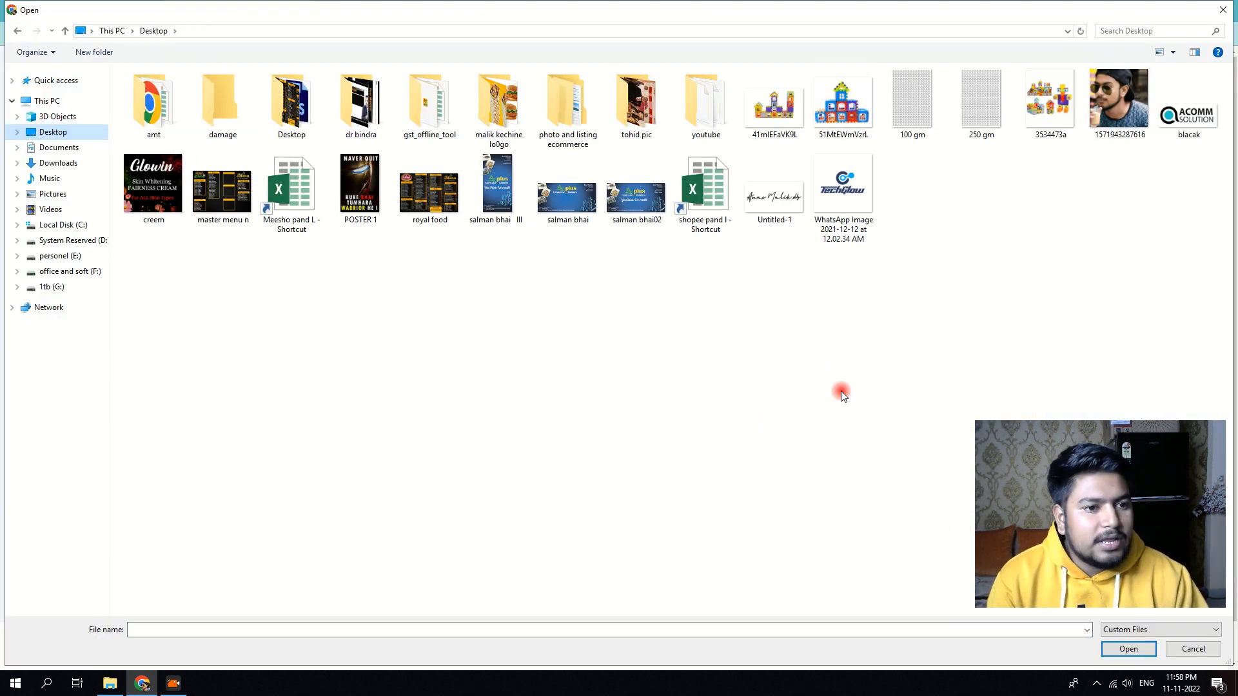
double_click(843, 104)
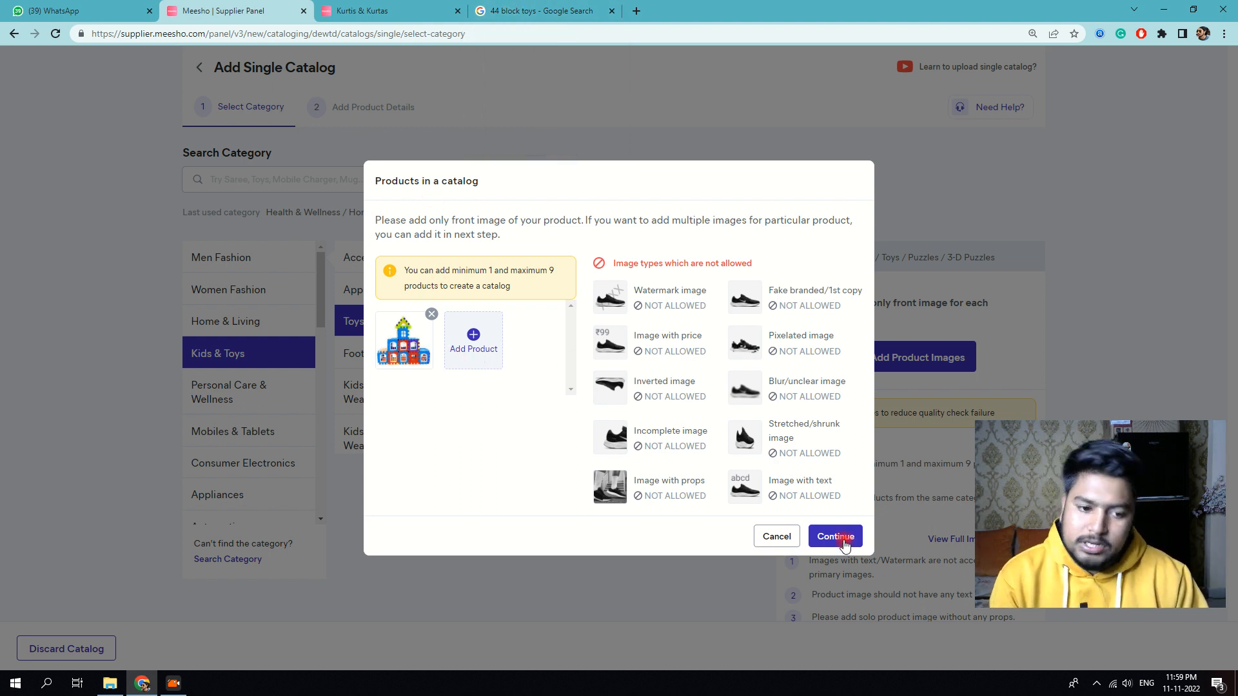
click(844, 542)
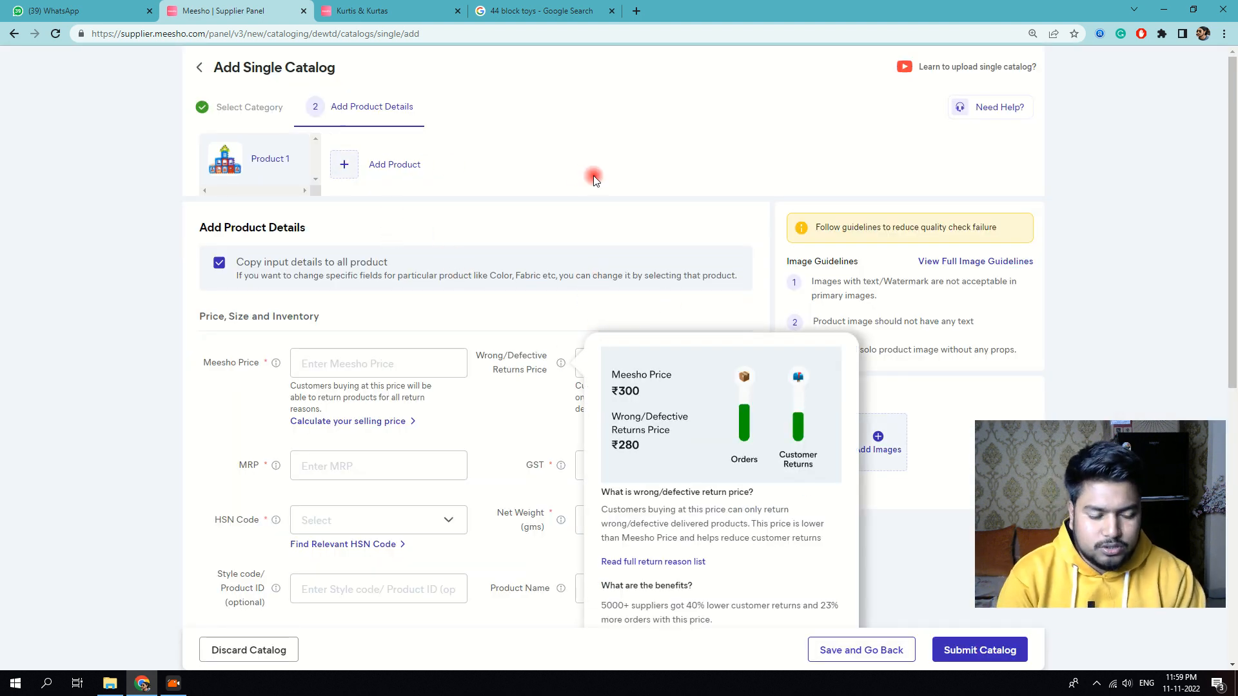
Step: Dismiss the returns-price note and enter a Meesho Price of 125
scroll(631, 256, down, 3)
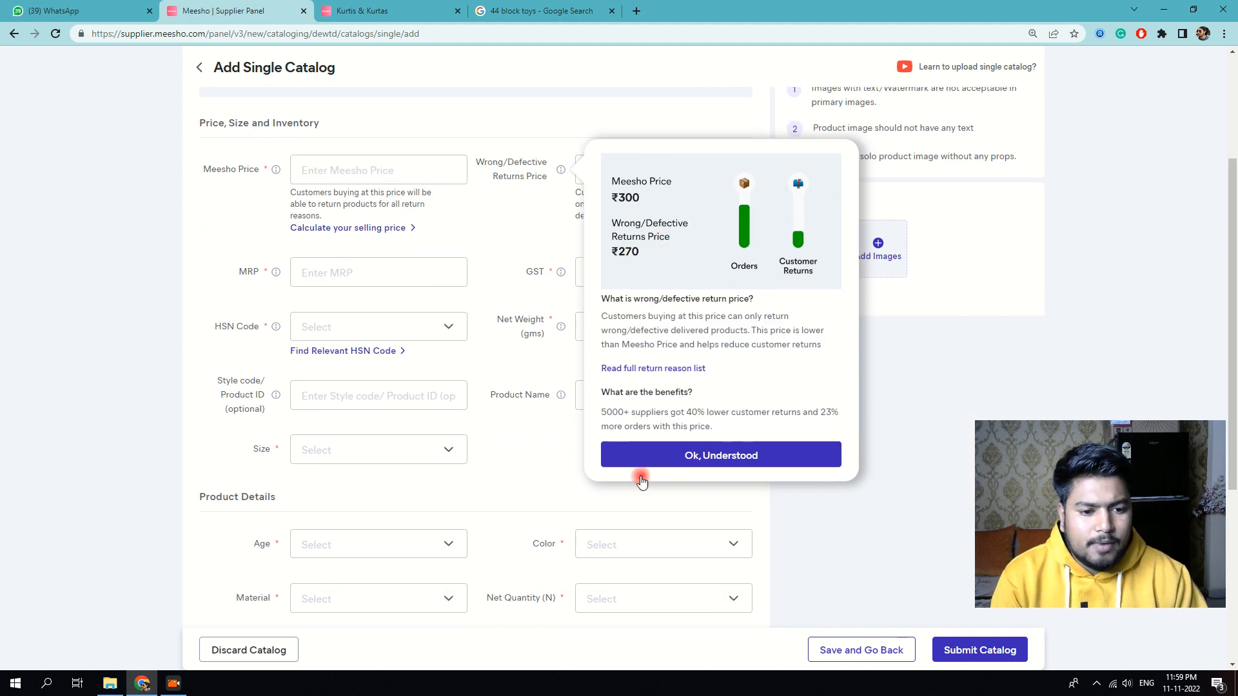
click(680, 456)
scroll(804, 238, up, 3)
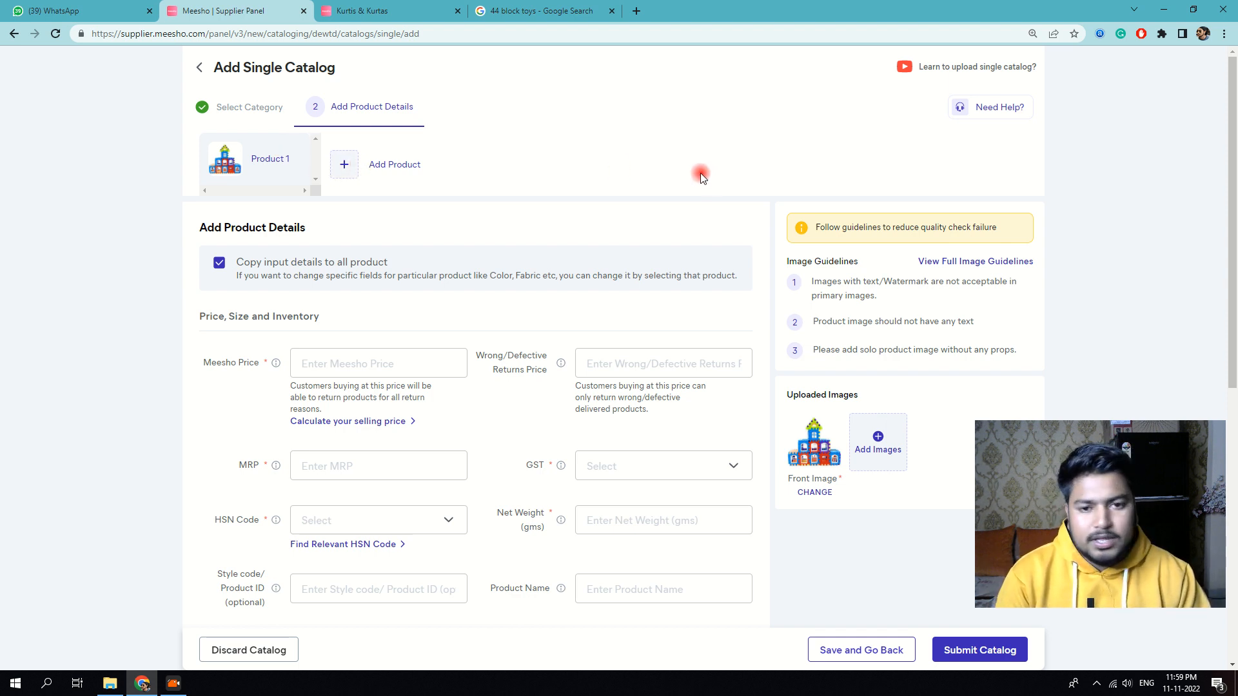
click(335, 361)
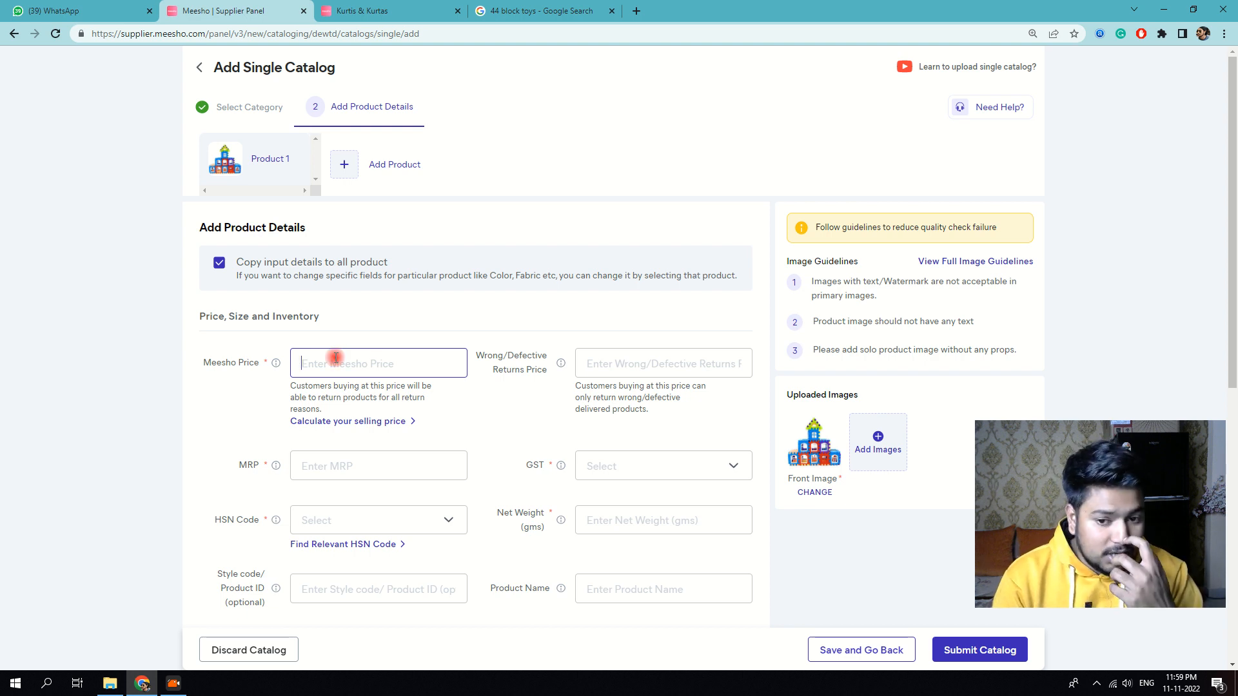
text(125)
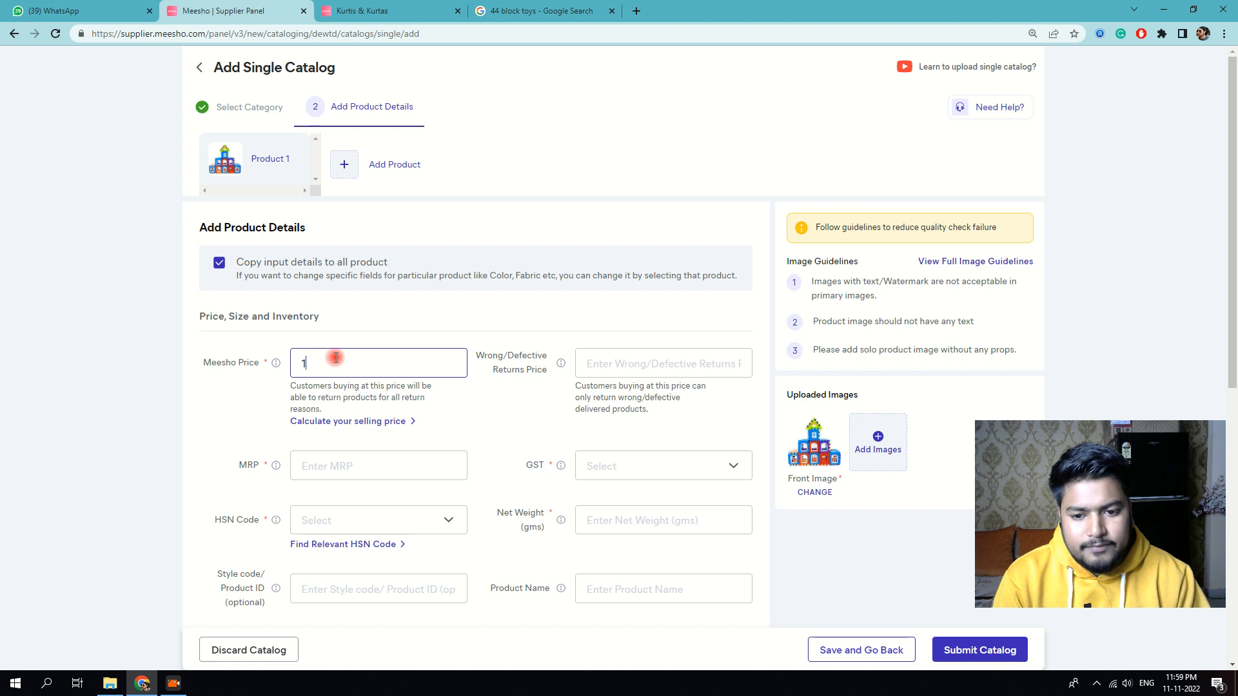
click(372, 347)
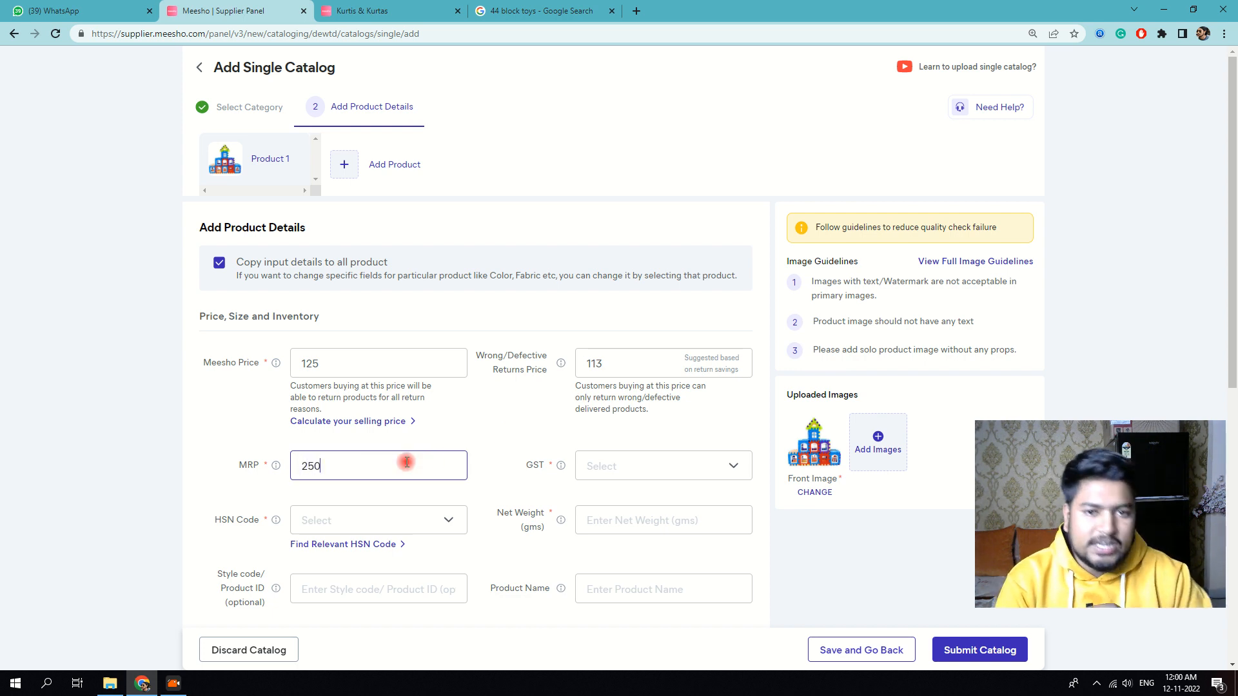
Step: Check the Kurtis reference tab, then set the GST rate to 5%
click(514, 6)
click(380, 11)
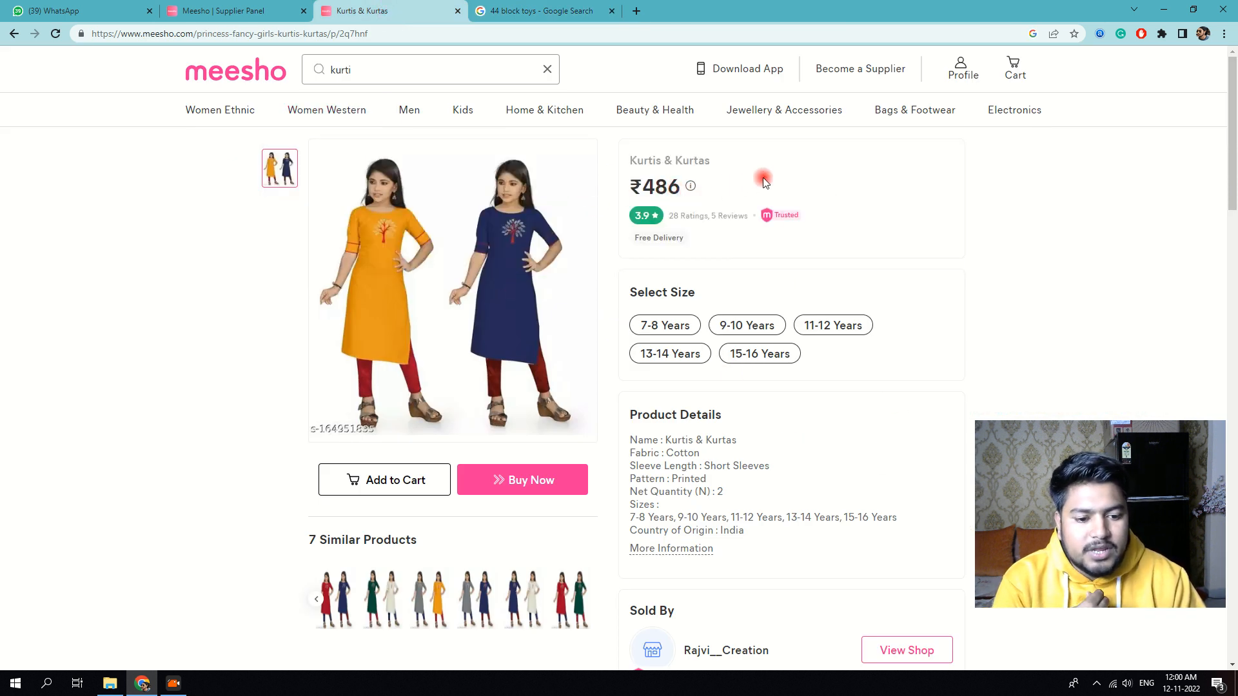
click(263, 11)
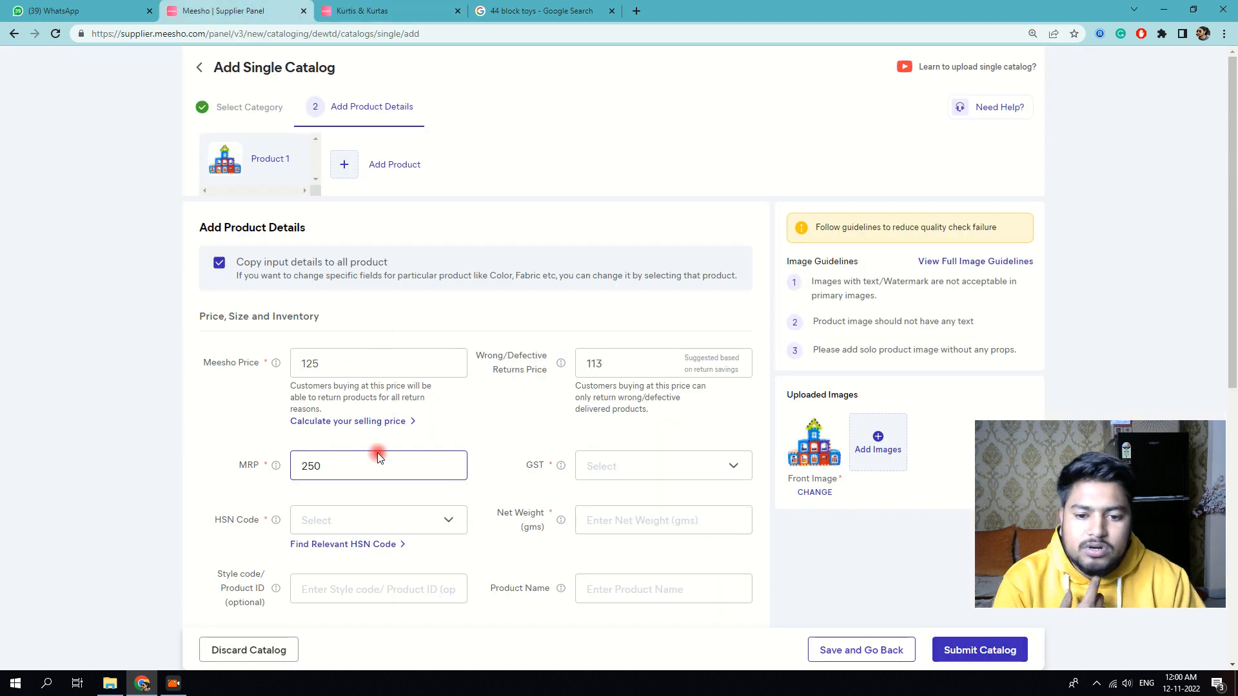
click(619, 474)
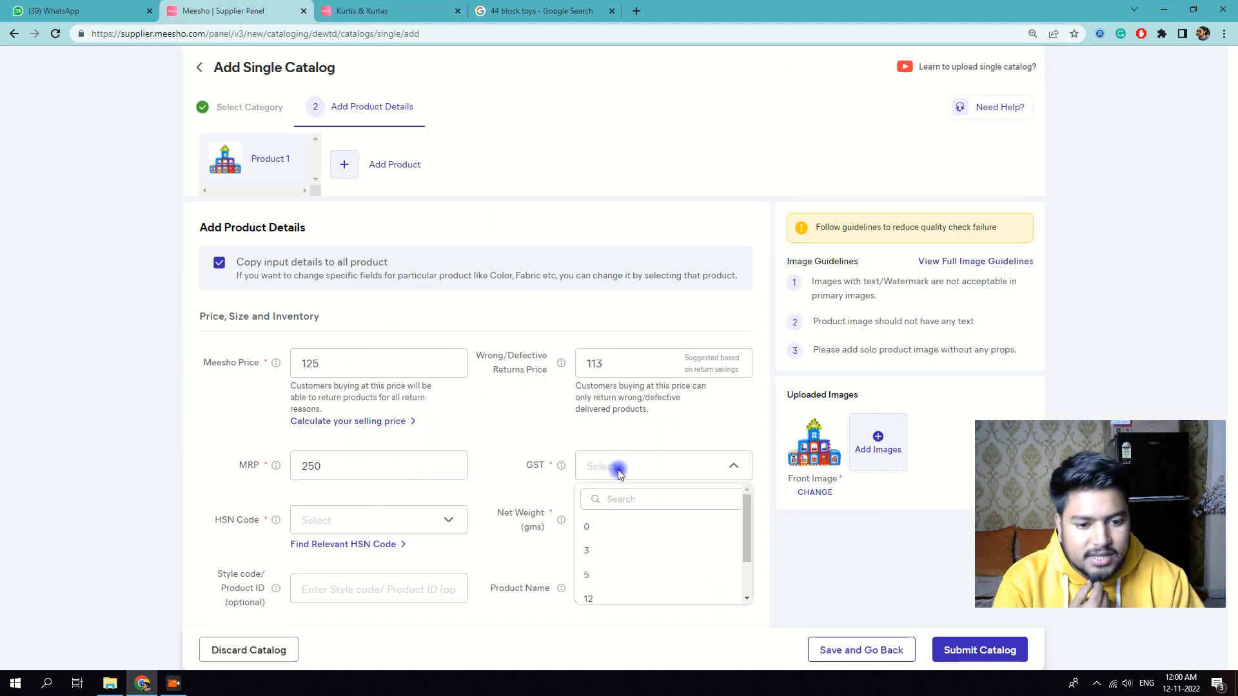
click(597, 576)
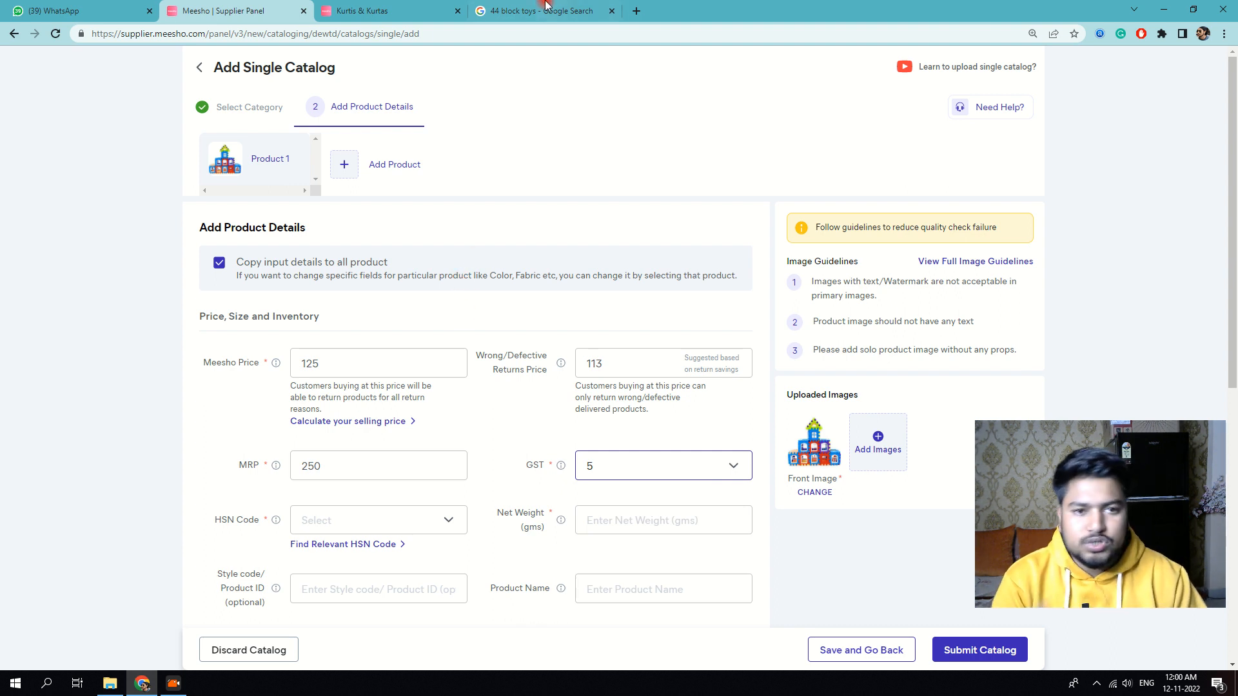
click(637, 11)
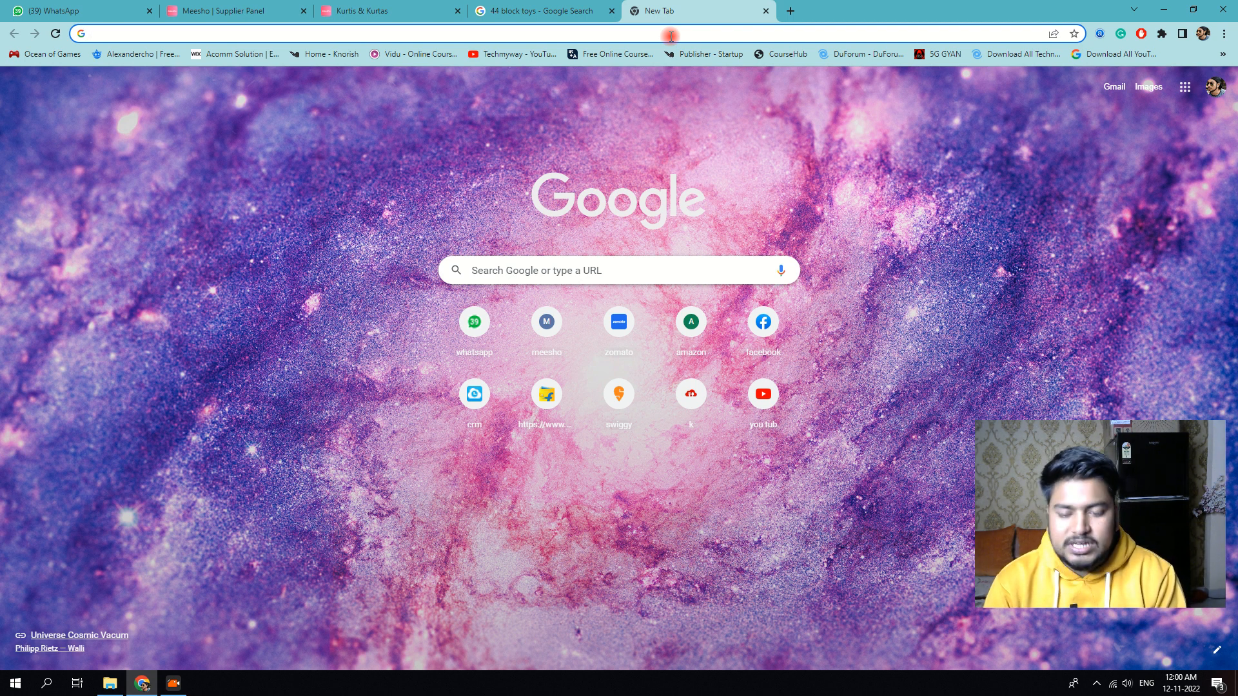
Step: Search Google for 'toy puz' HSN and GST and read ClearTax's toy rate table
text(toy puzzer hsn anf gst)
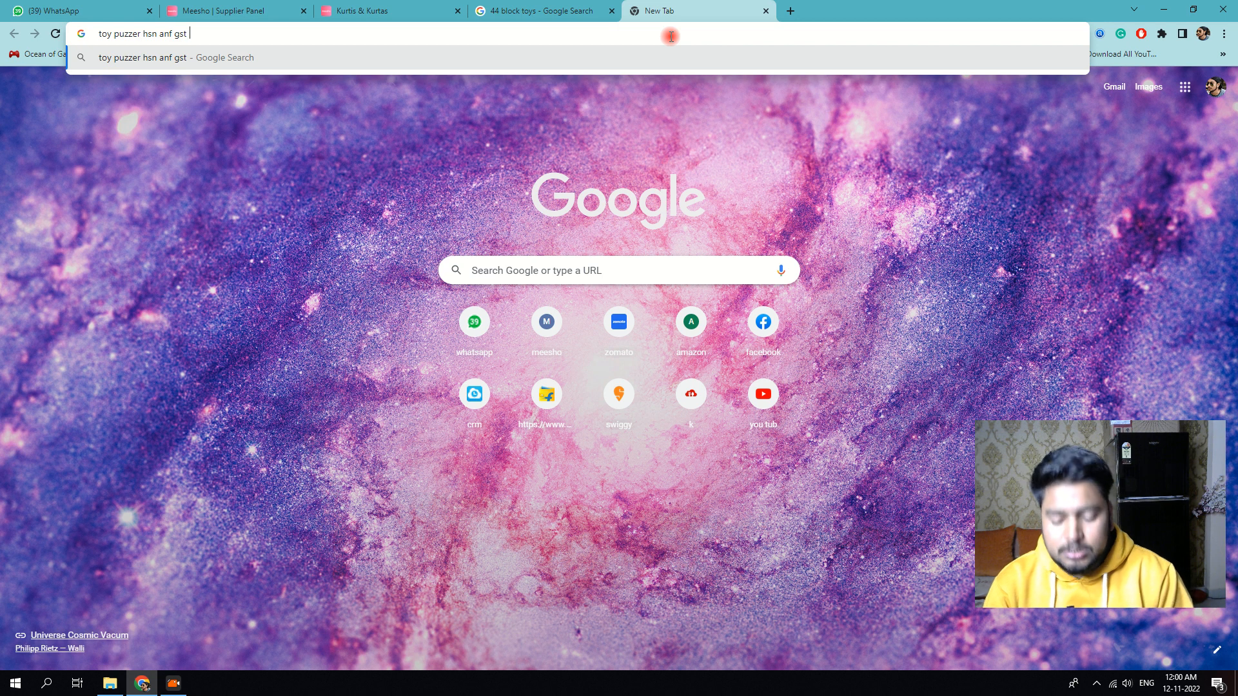
key(Return)
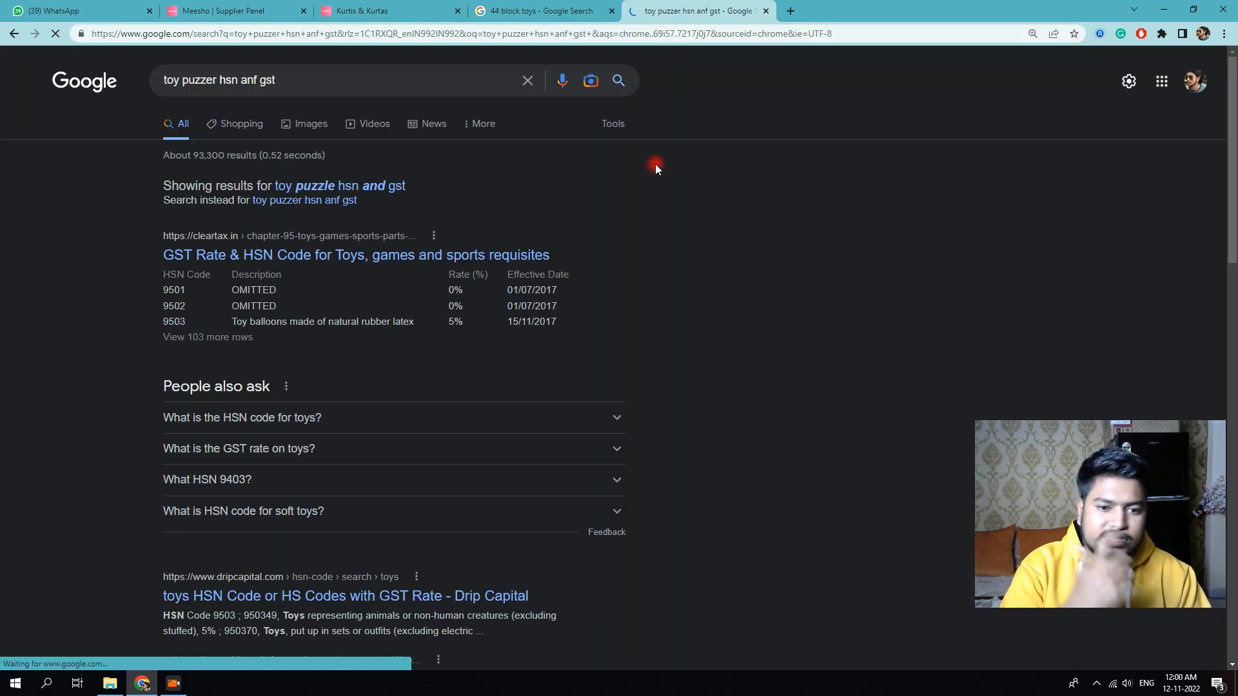
click(243, 337)
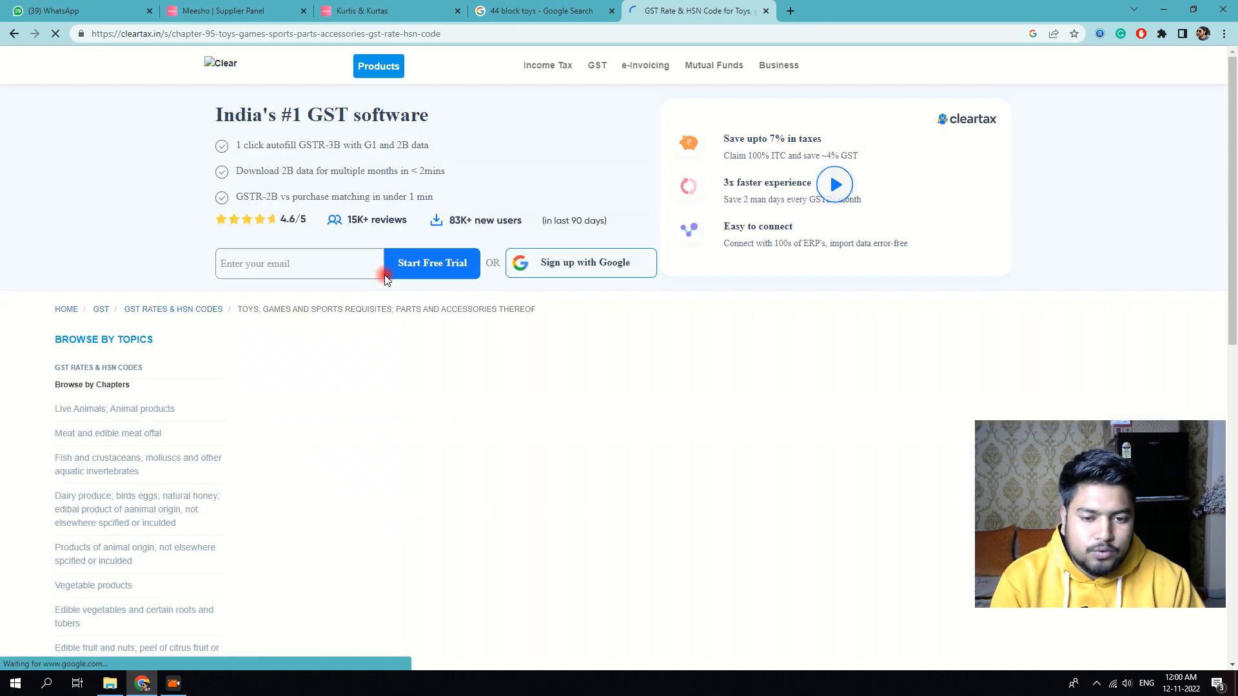
scroll(426, 316, down, 5)
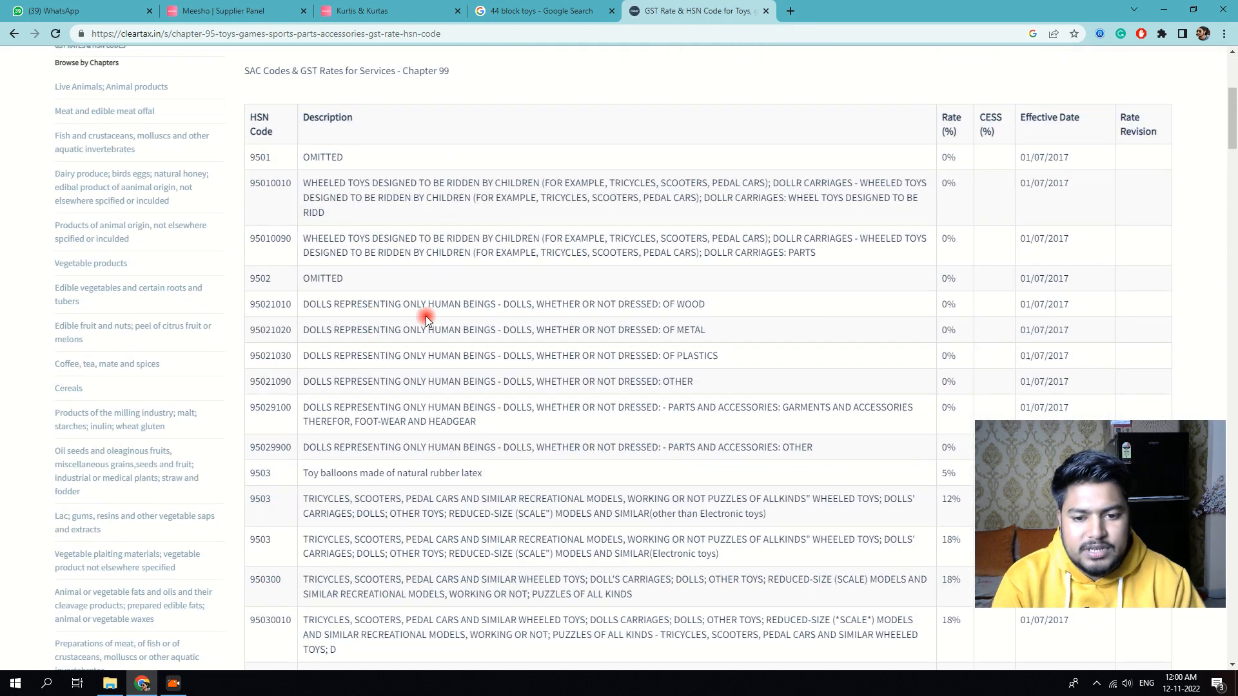
scroll(495, 328, down, 9)
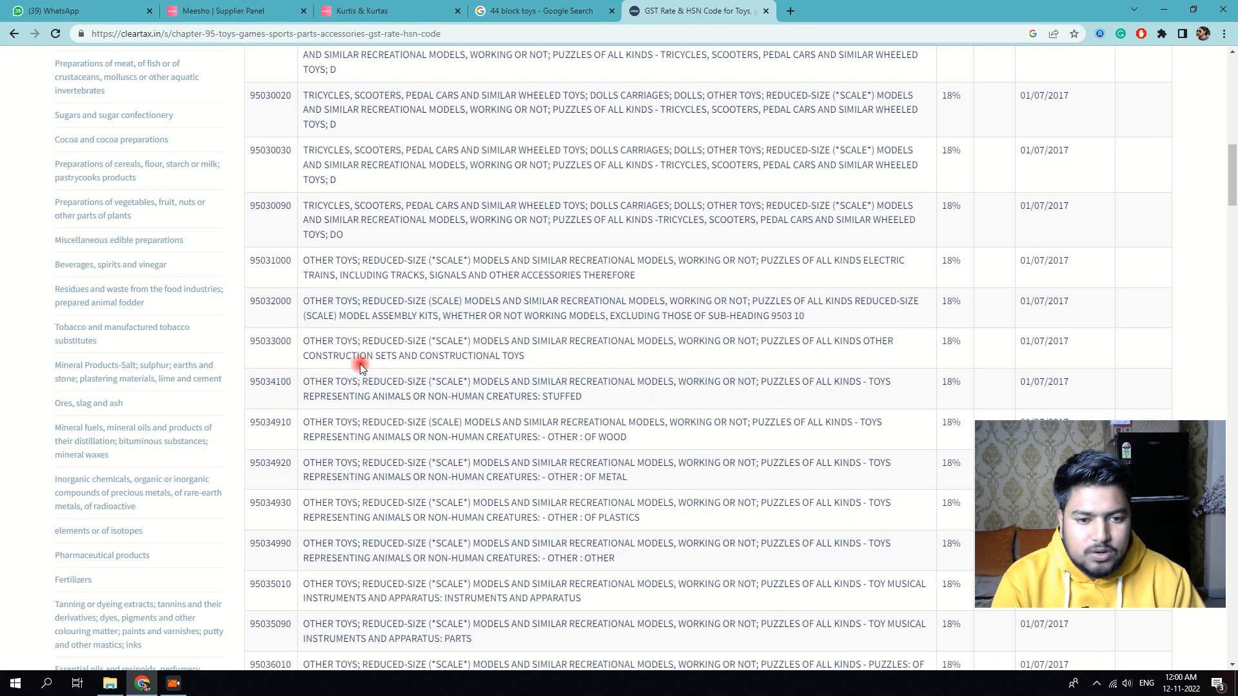
scroll(946, 351, down, 3)
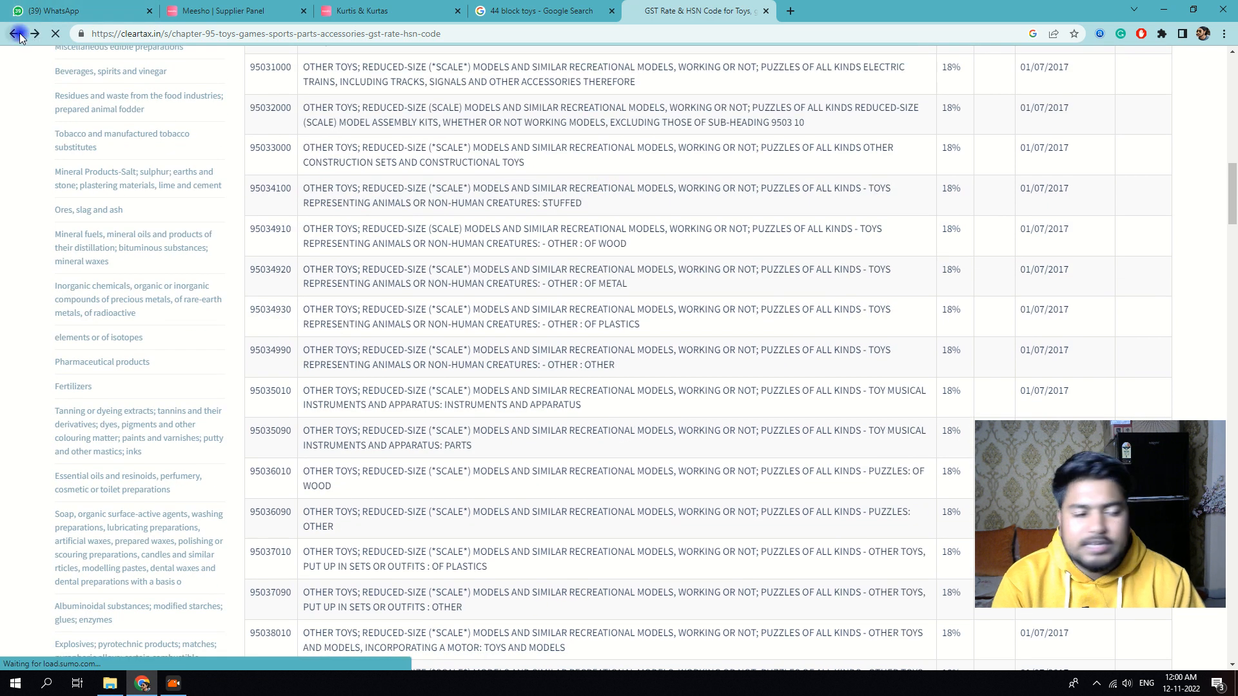
click(14, 34)
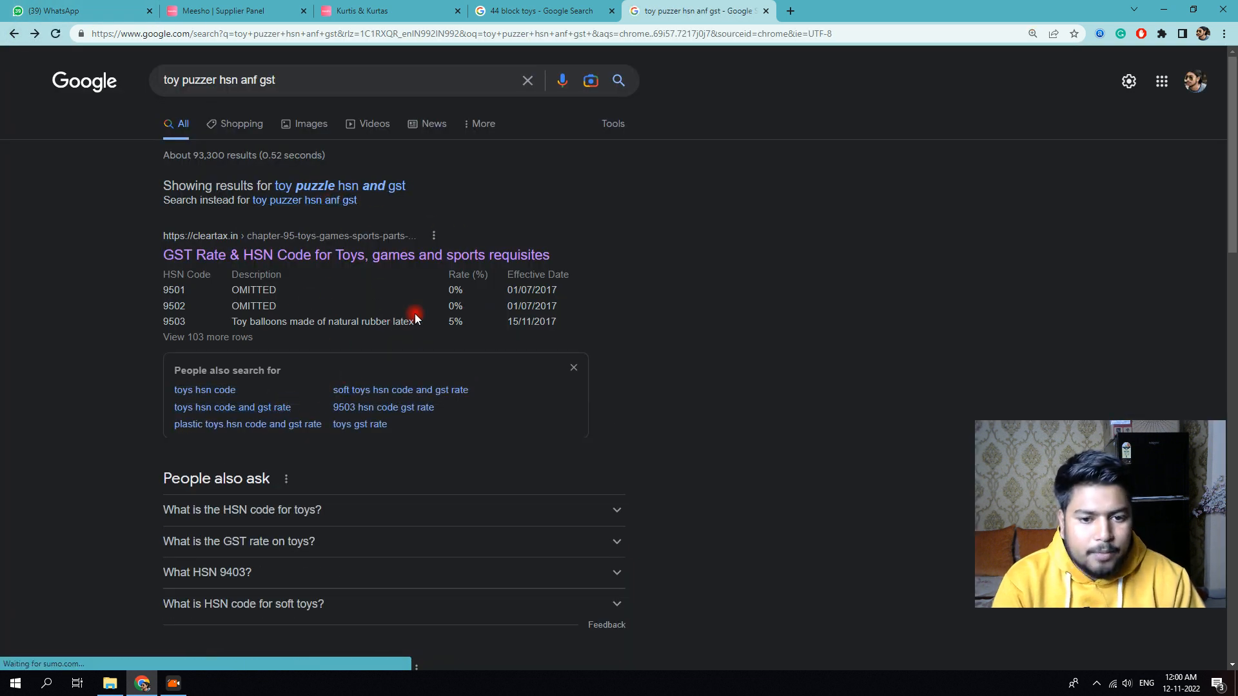
Step: Note the 5% GST rate for HSN 9503 and return to the catalog form
triple_click(180, 320)
click(198, 314)
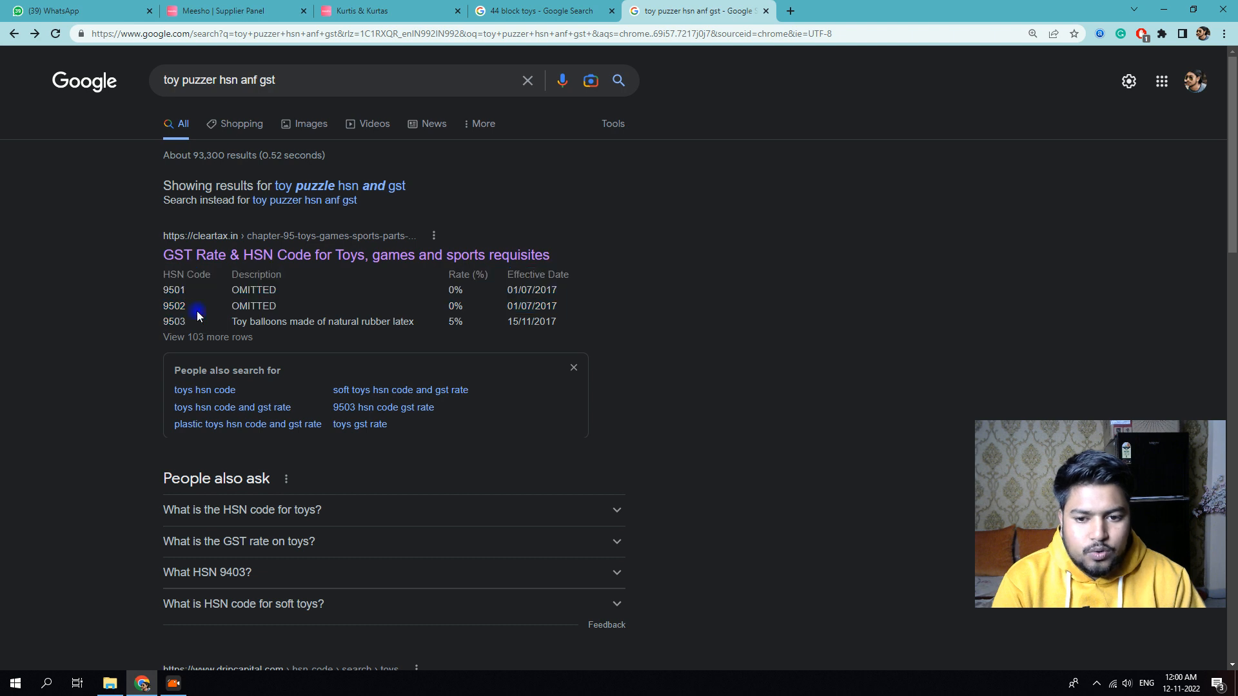
double_click(455, 321)
click(537, 11)
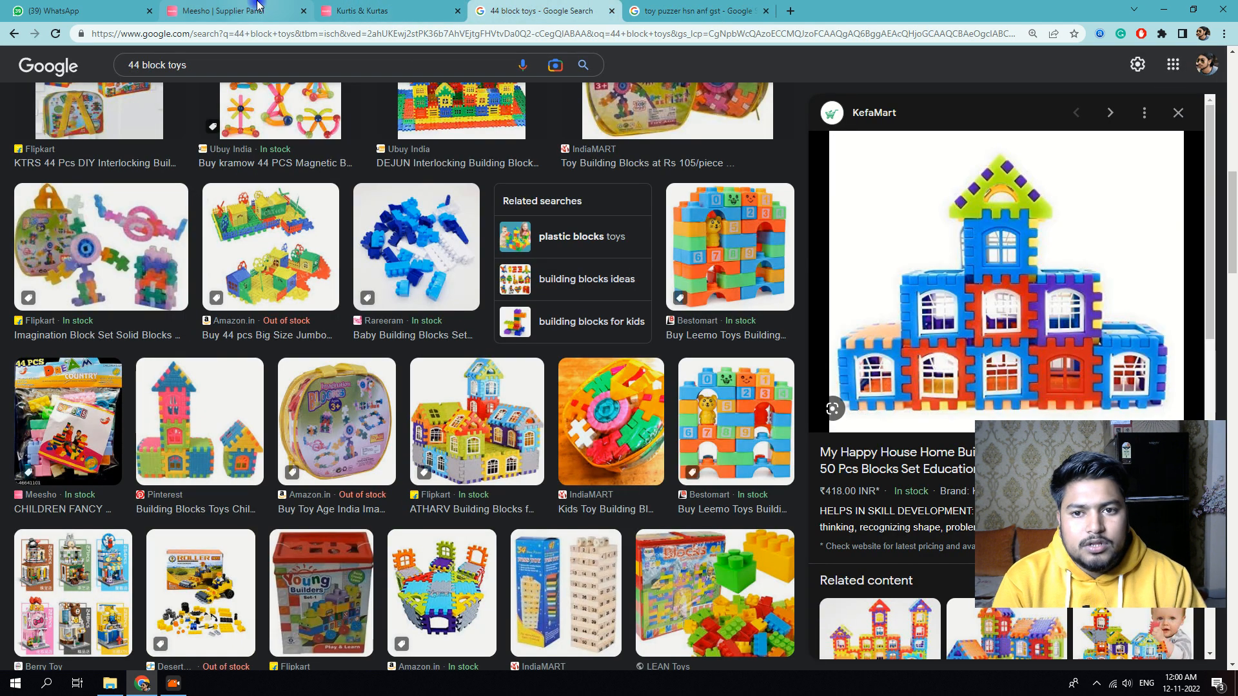
click(232, 11)
click(359, 514)
Step: Choose 950300 as the HSN code
scroll(313, 462, down, 1)
click(313, 463)
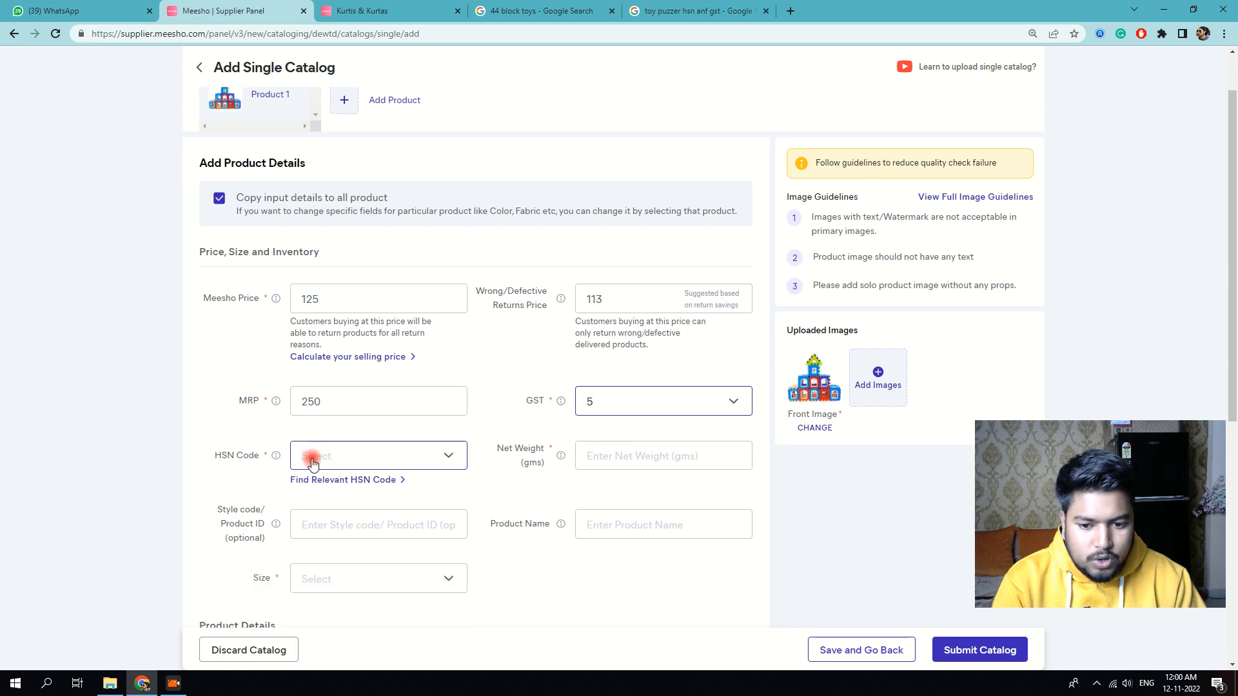
click(320, 458)
click(327, 518)
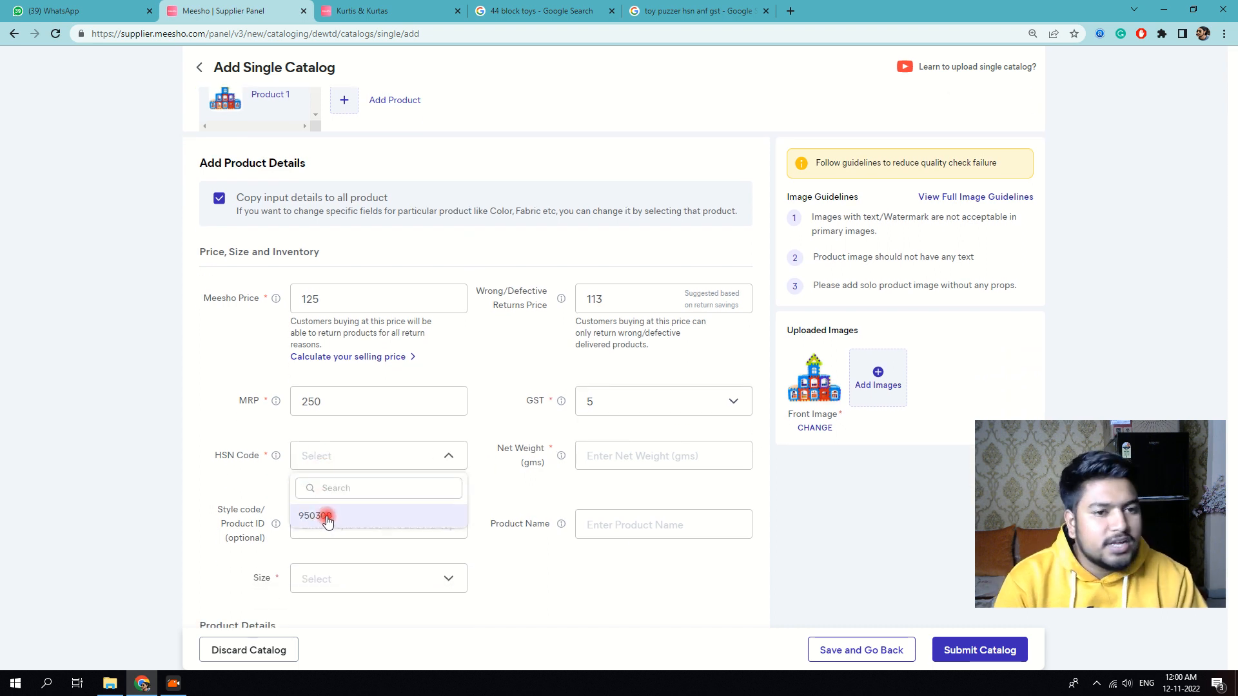
click(328, 517)
click(394, 455)
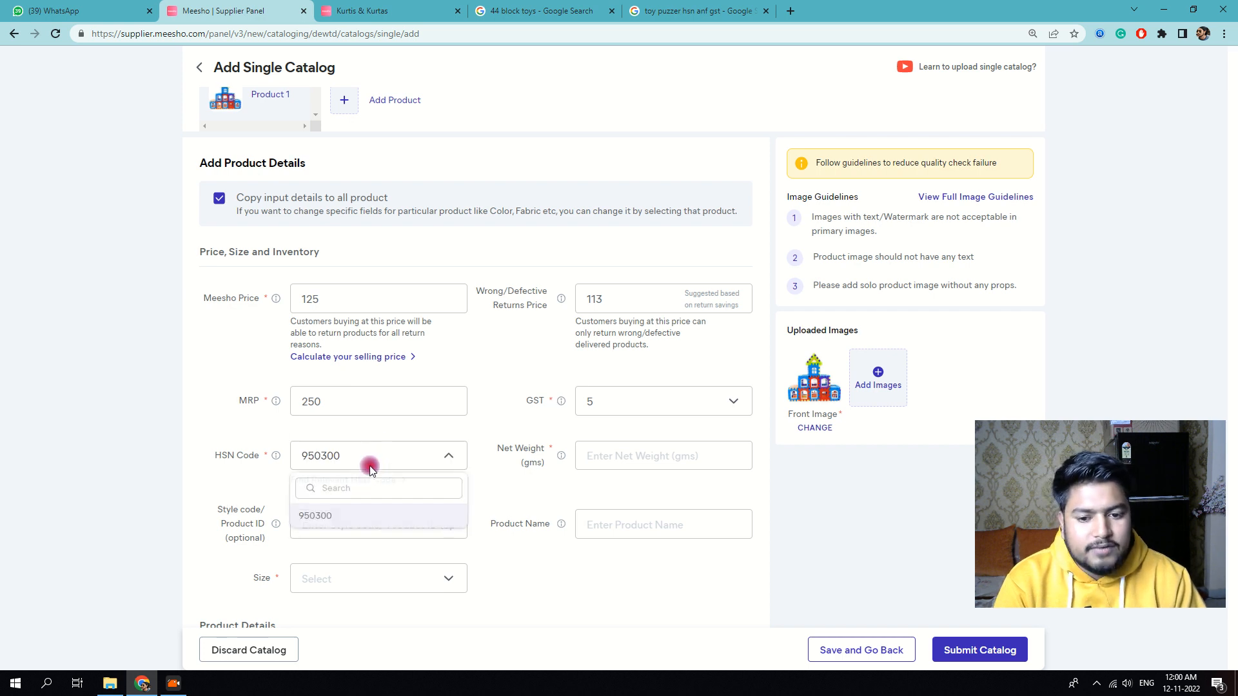
text(95620)
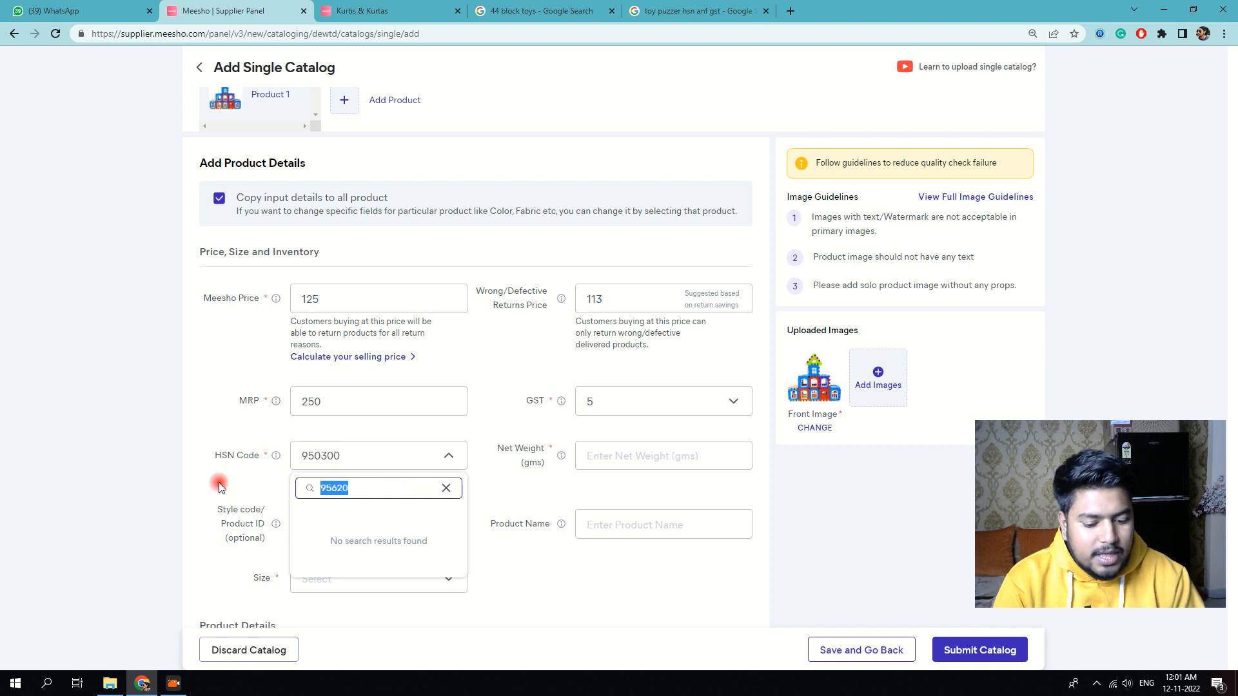
key(BackSpace)
click(316, 516)
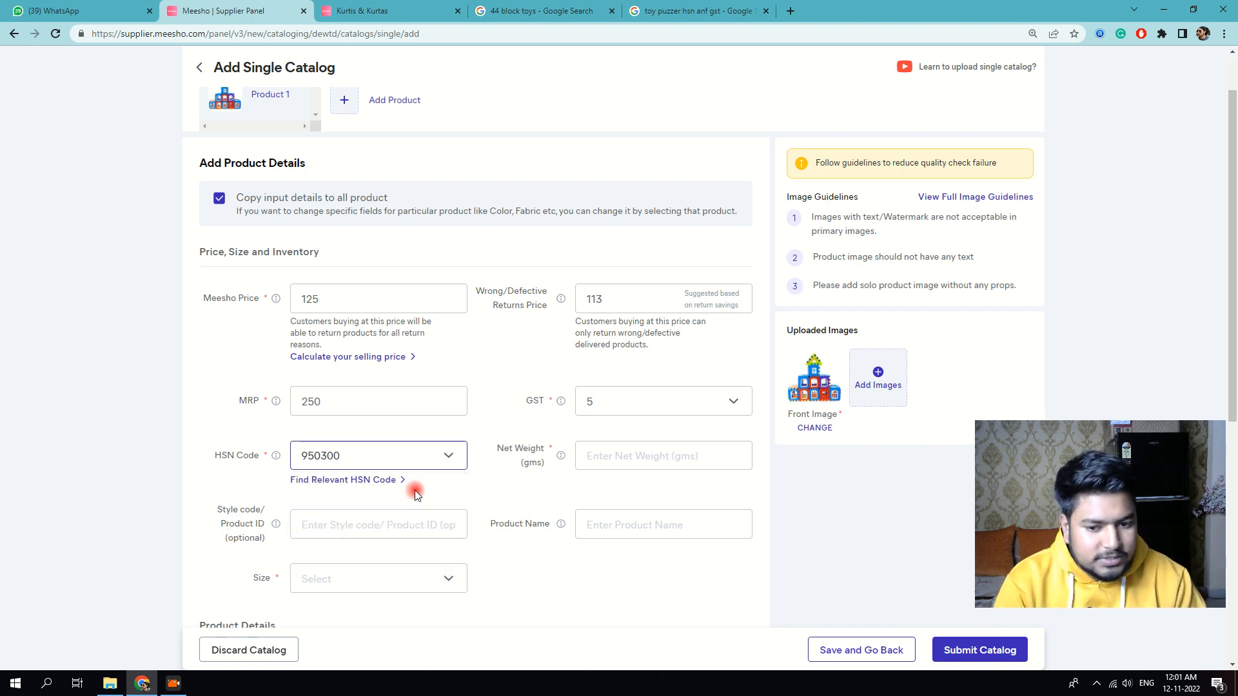
Step: Enter net weight 200 g and style code '44 block'
click(609, 456)
text(200)
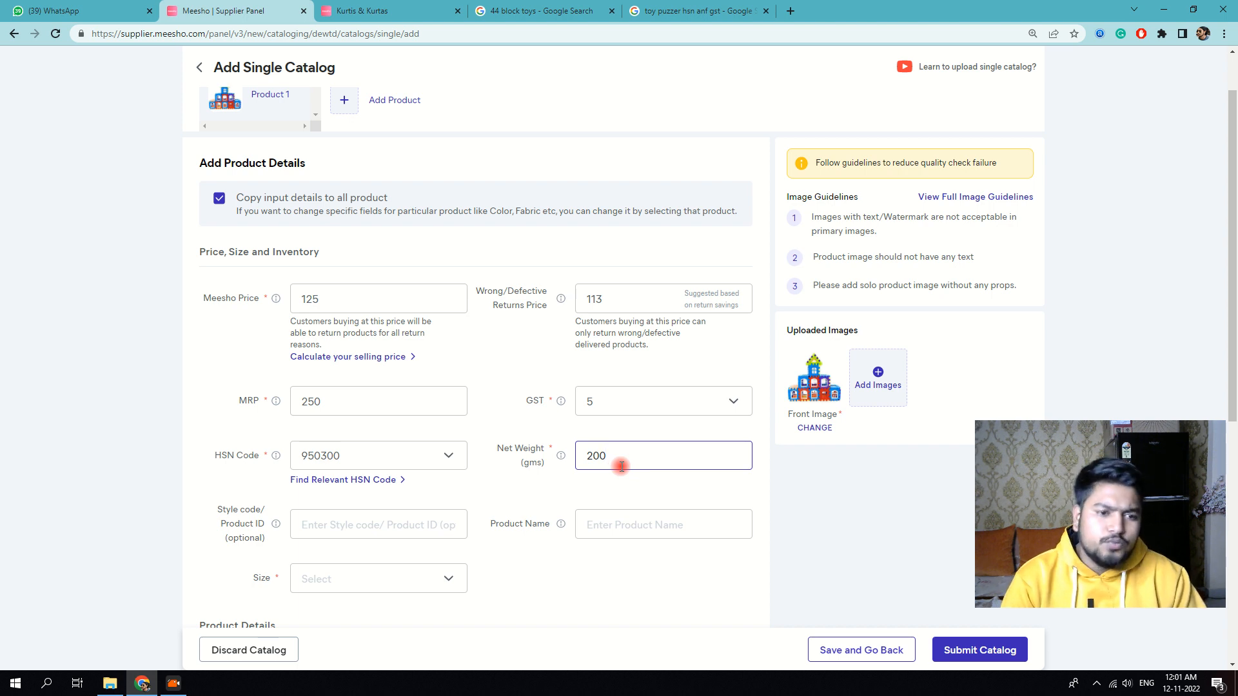
scroll(621, 466, down, 2)
click(360, 390)
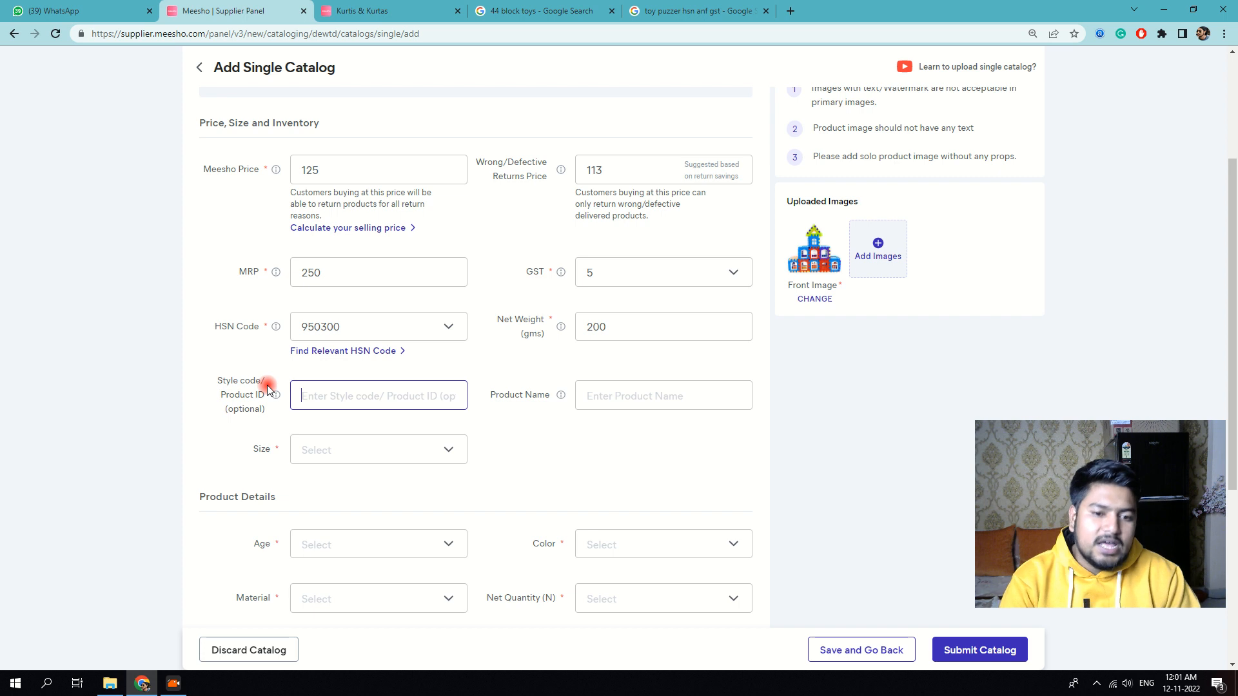
text(44)
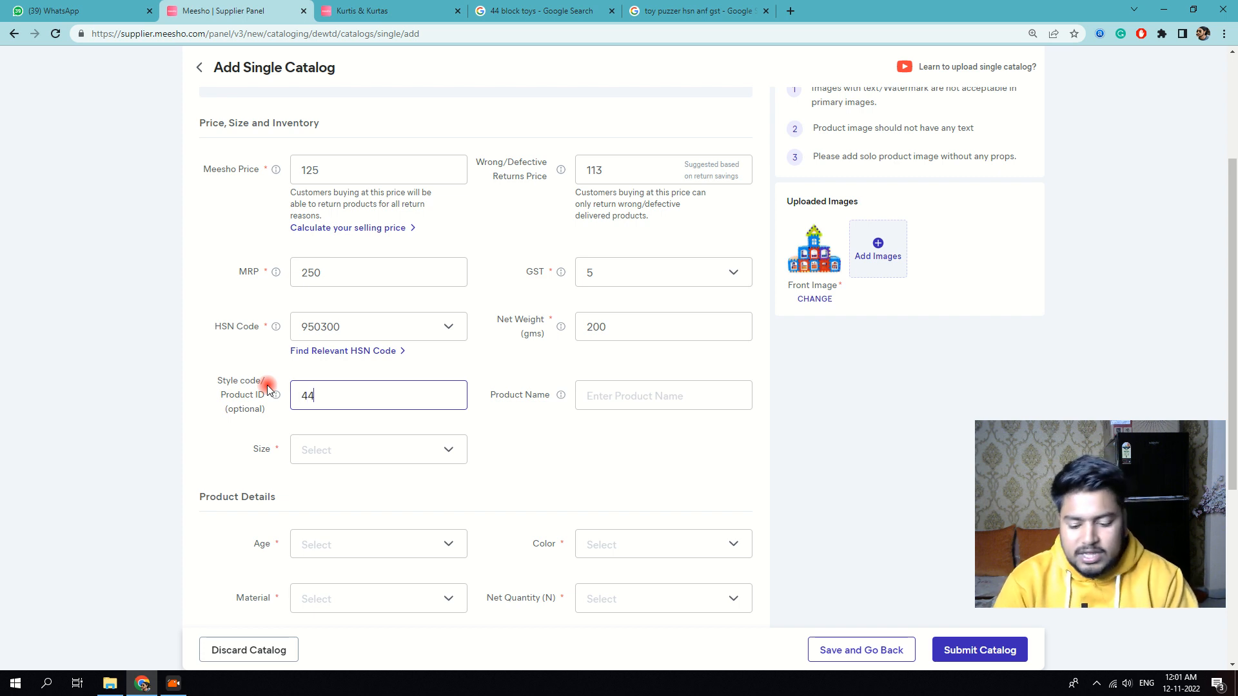
text( block)
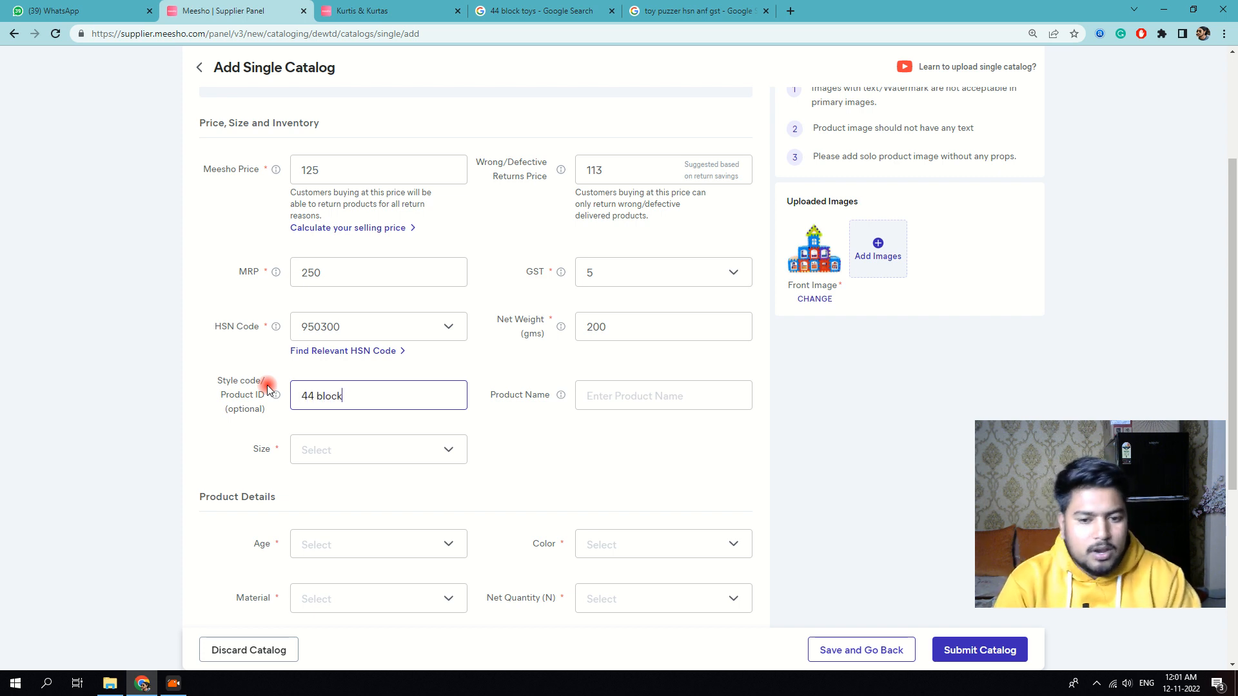
click(651, 398)
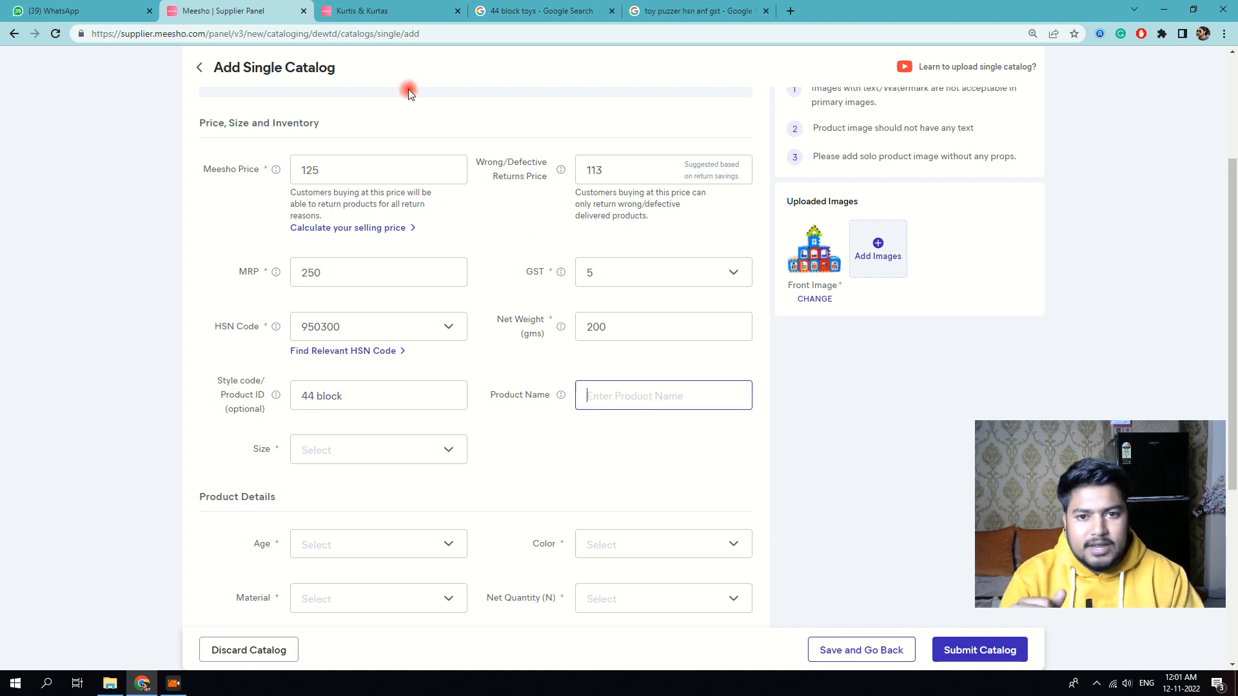
click(389, 10)
Step: Open KefaMart's My Happy House 50 Pcs Building Blocks page from the 44 block toys images
click(535, 11)
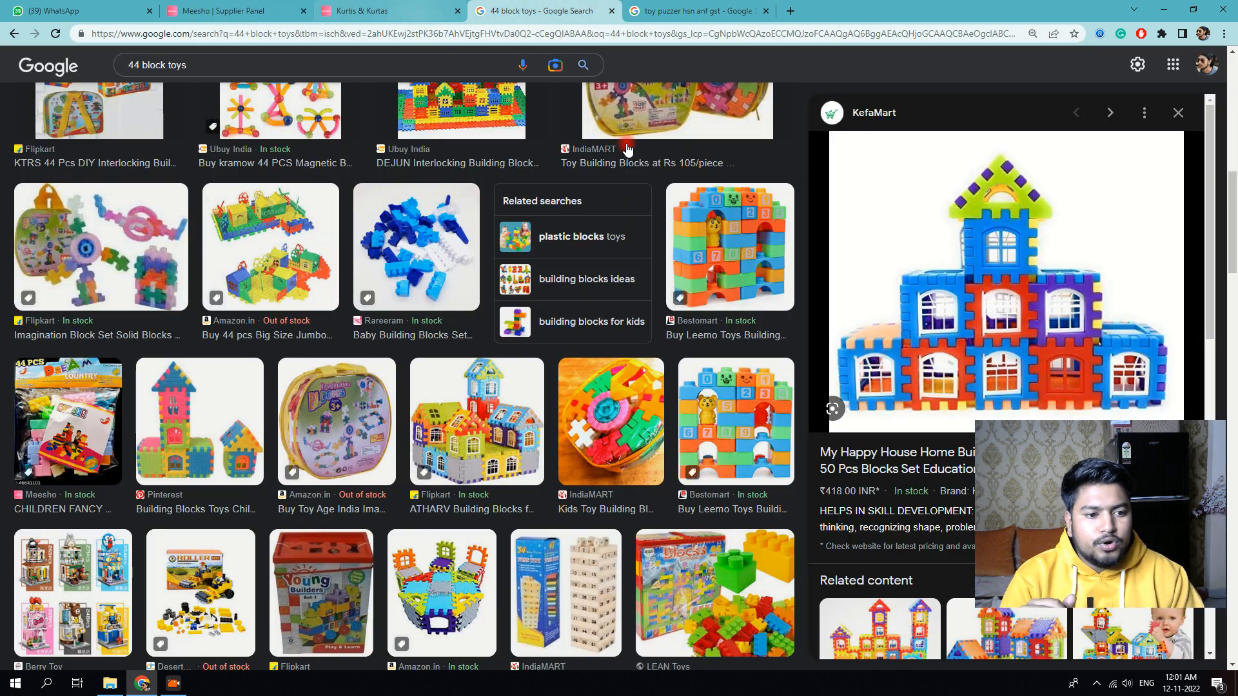
scroll(923, 522, down, 2)
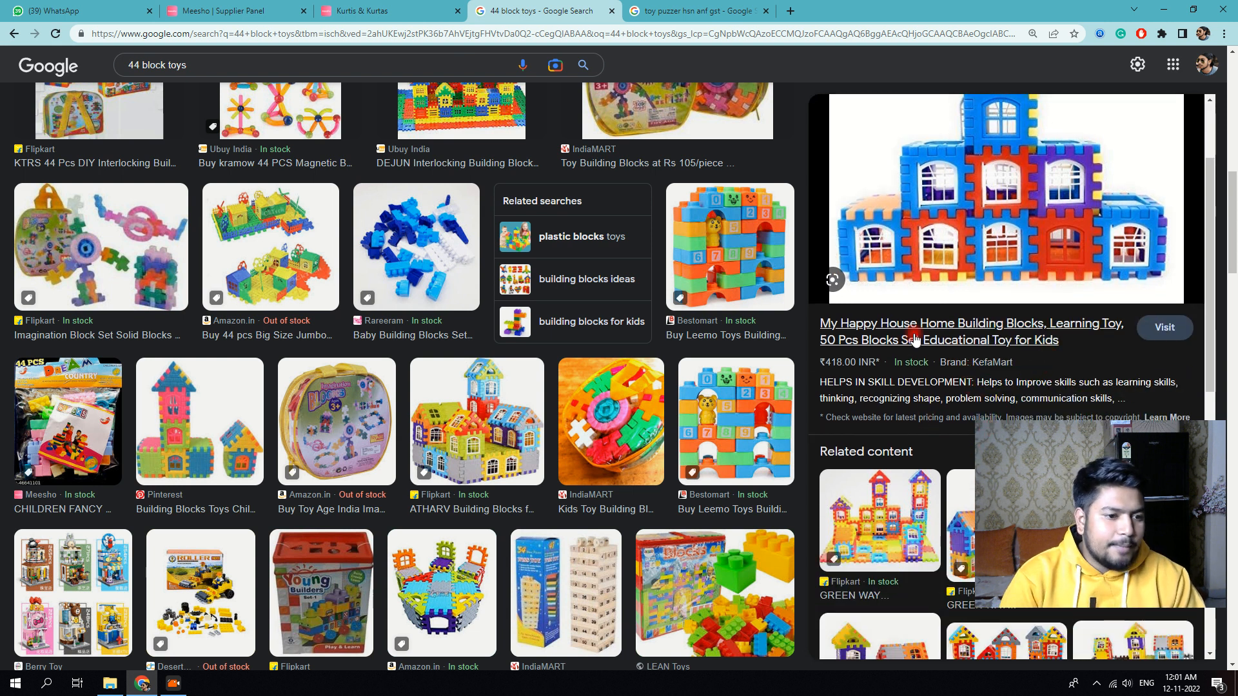
click(823, 323)
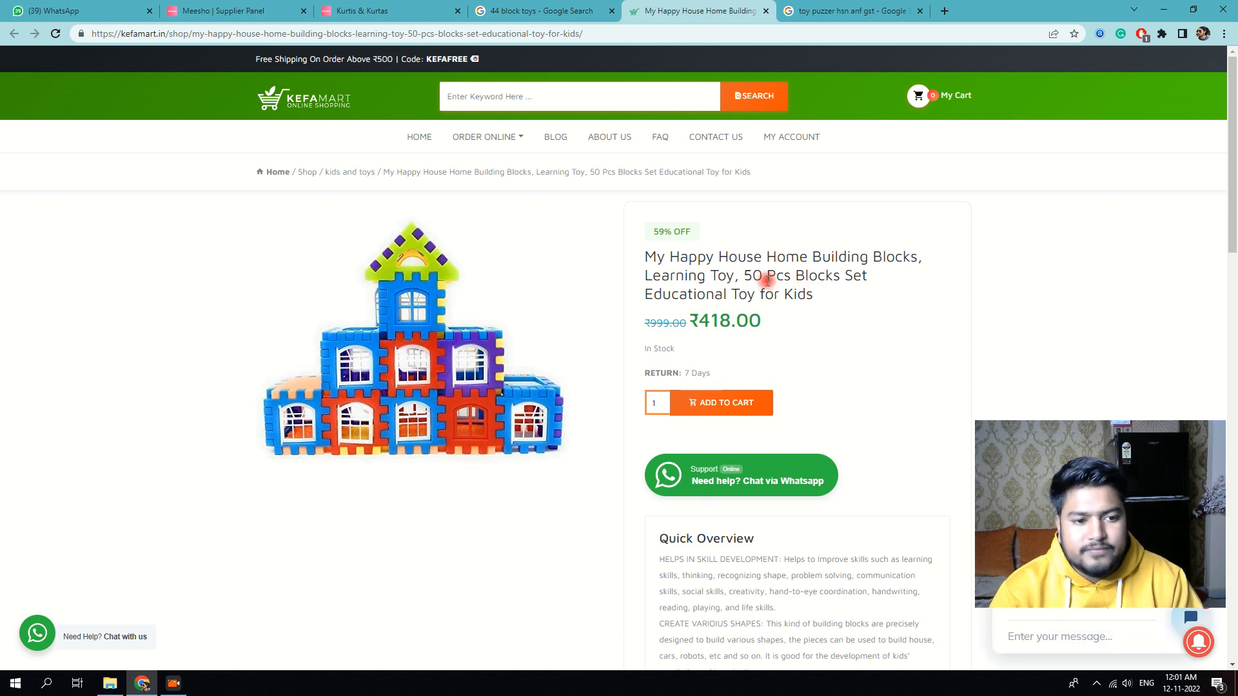
Step: Copy the full My Happy House building-blocks title from KefaMart and return to the Meesho form
drag(806, 295, 648, 258)
drag(815, 297, 645, 257)
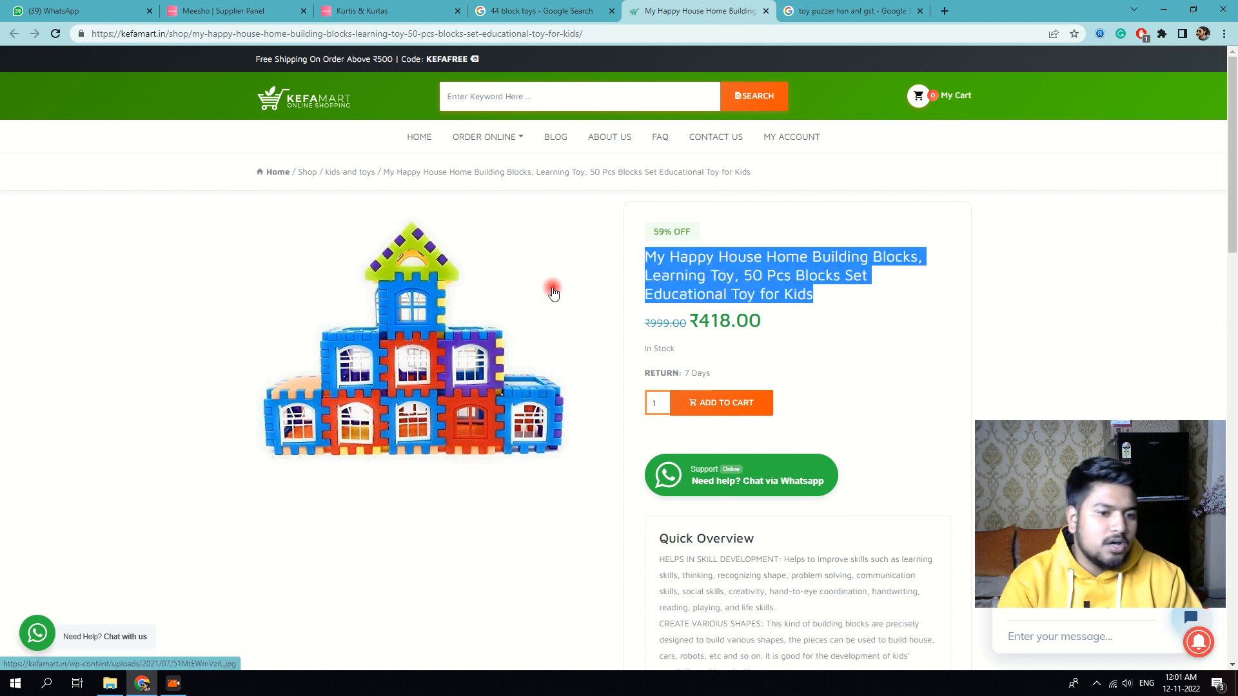
click(226, 11)
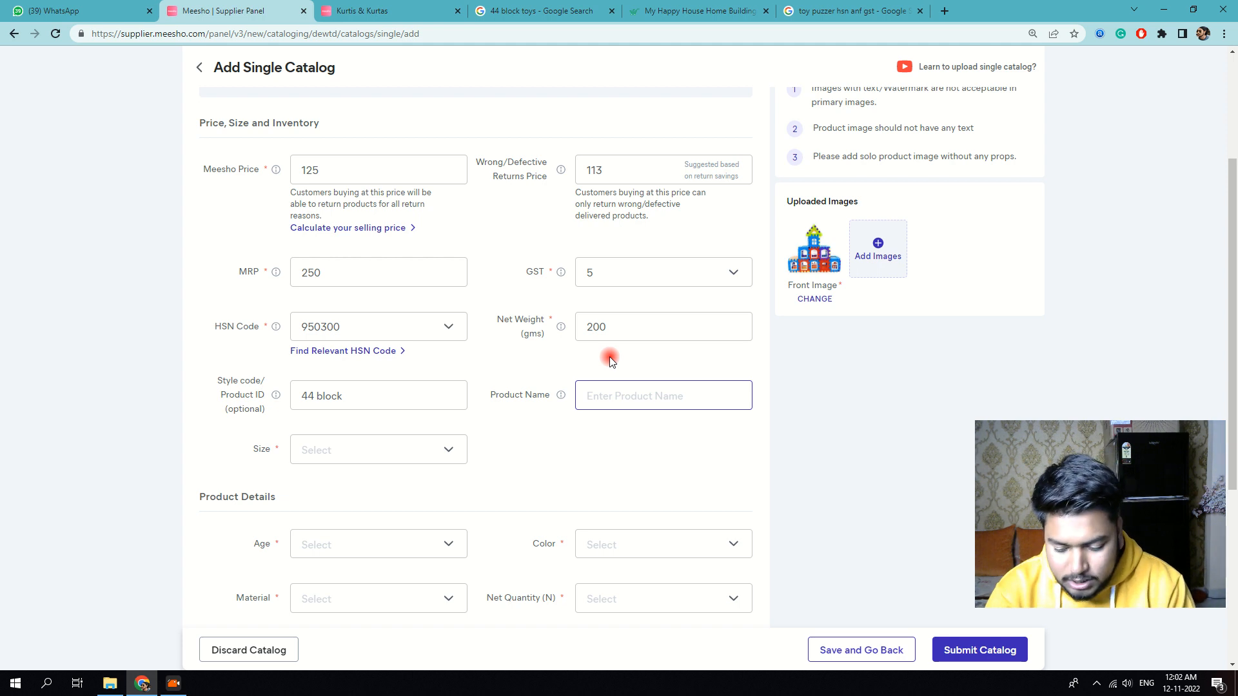
Step: Paste the KefaMart title as Product Name and set size to Free Size
text(t)
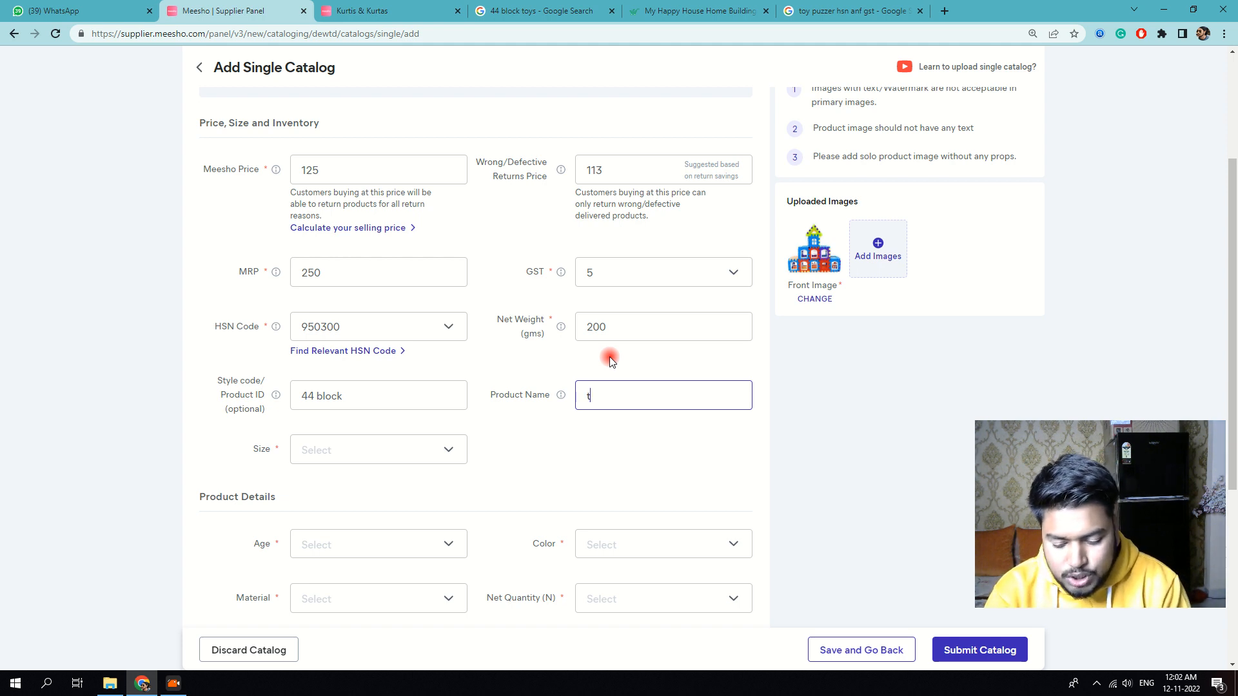
text(oyo)
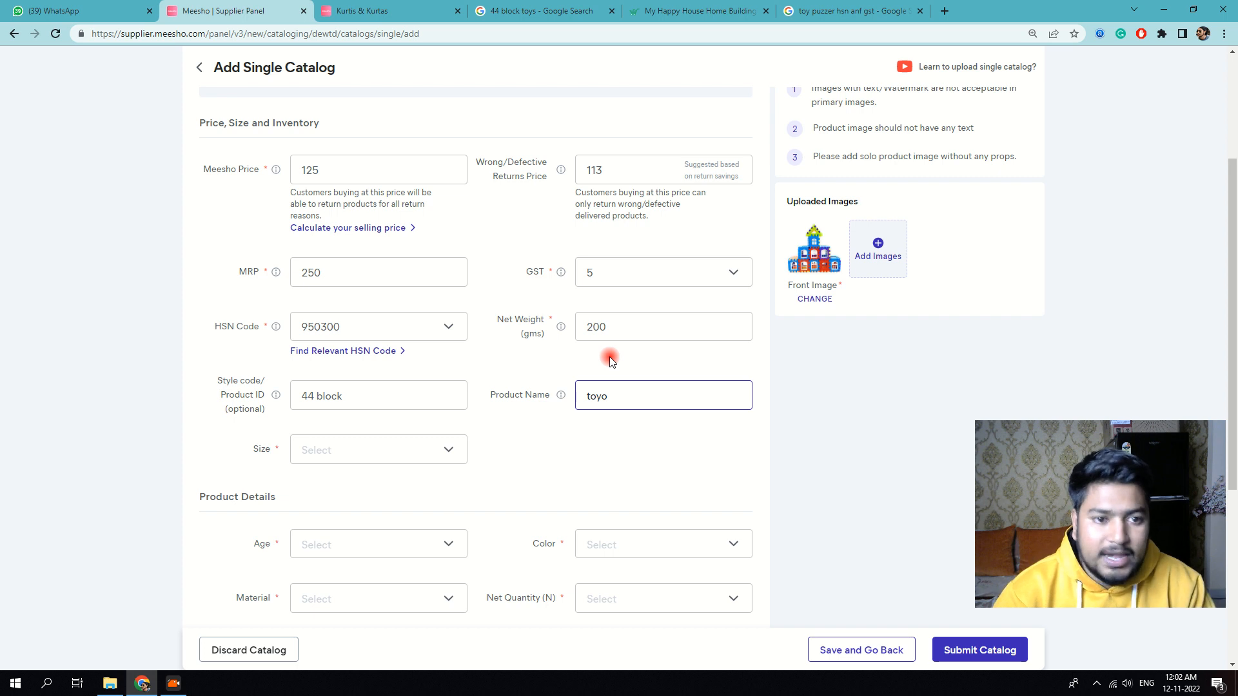
key(BackSpace)
key(BackSpace)
key(BackSpace)
key(BackSpace)
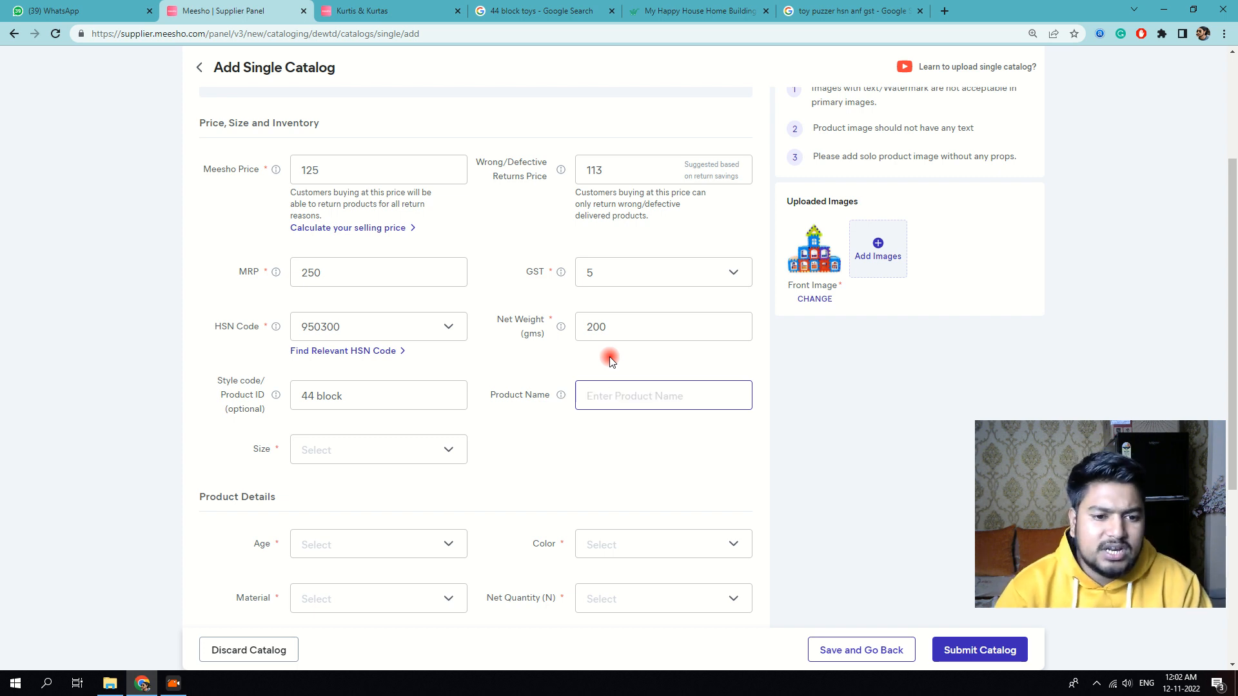
key(ctrl+v)
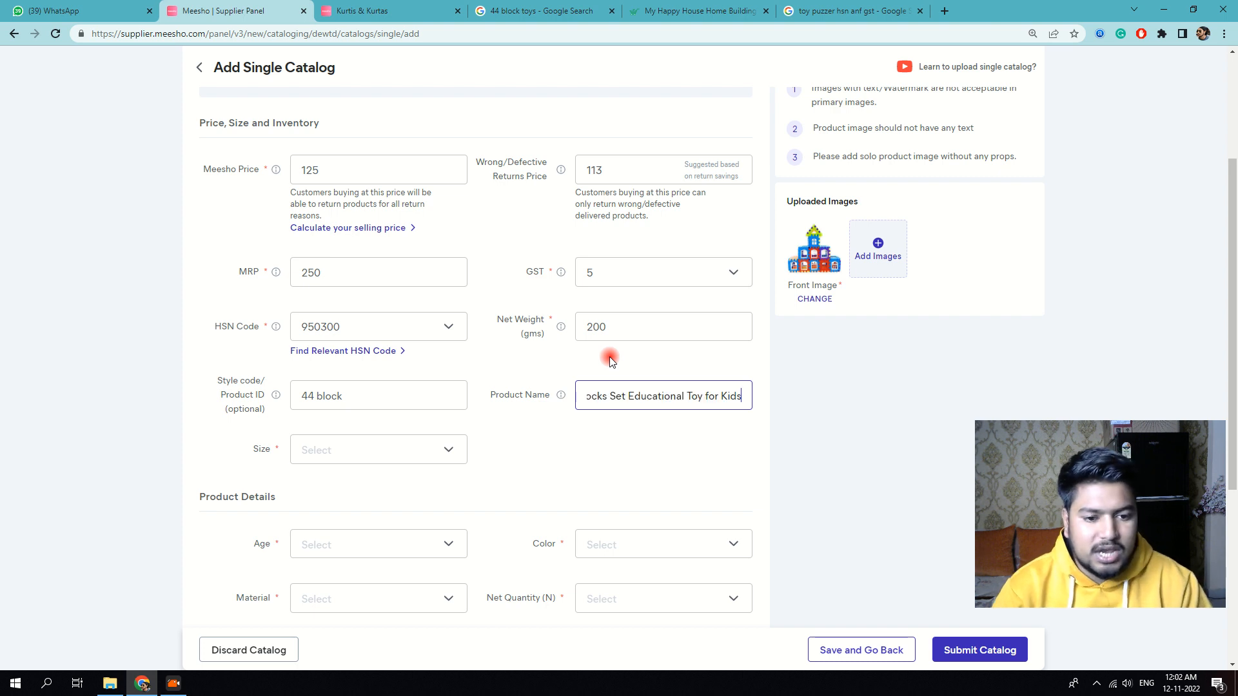
click(410, 461)
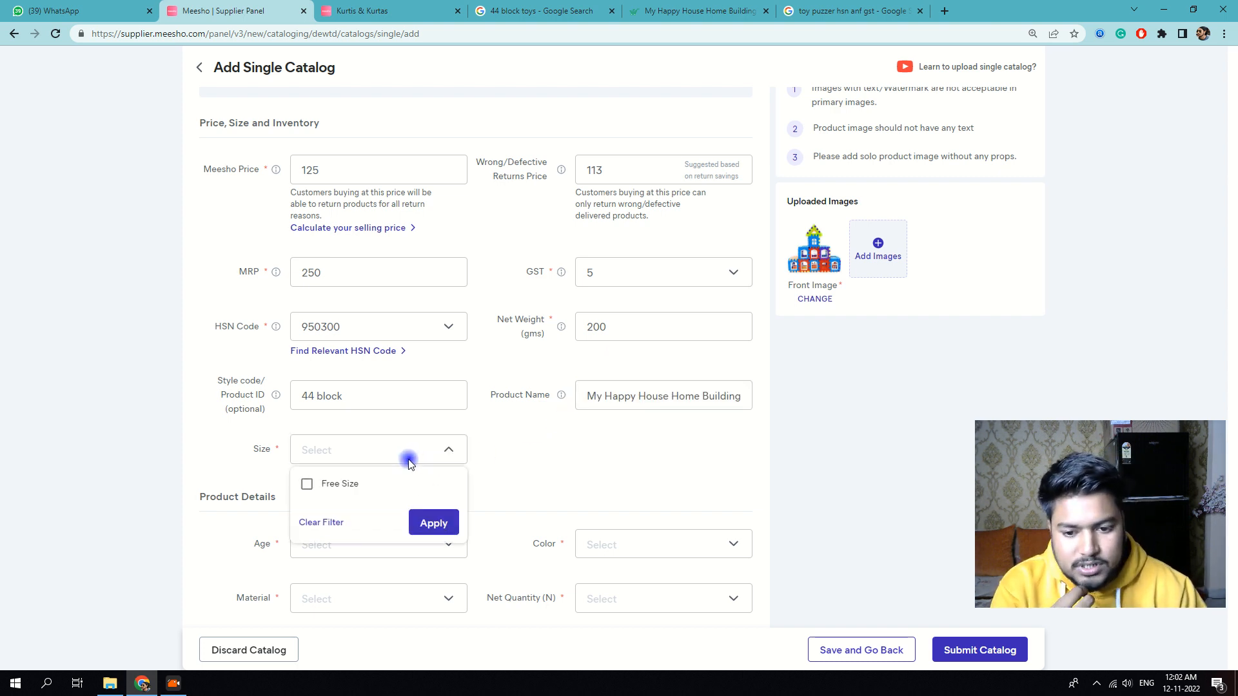
click(308, 487)
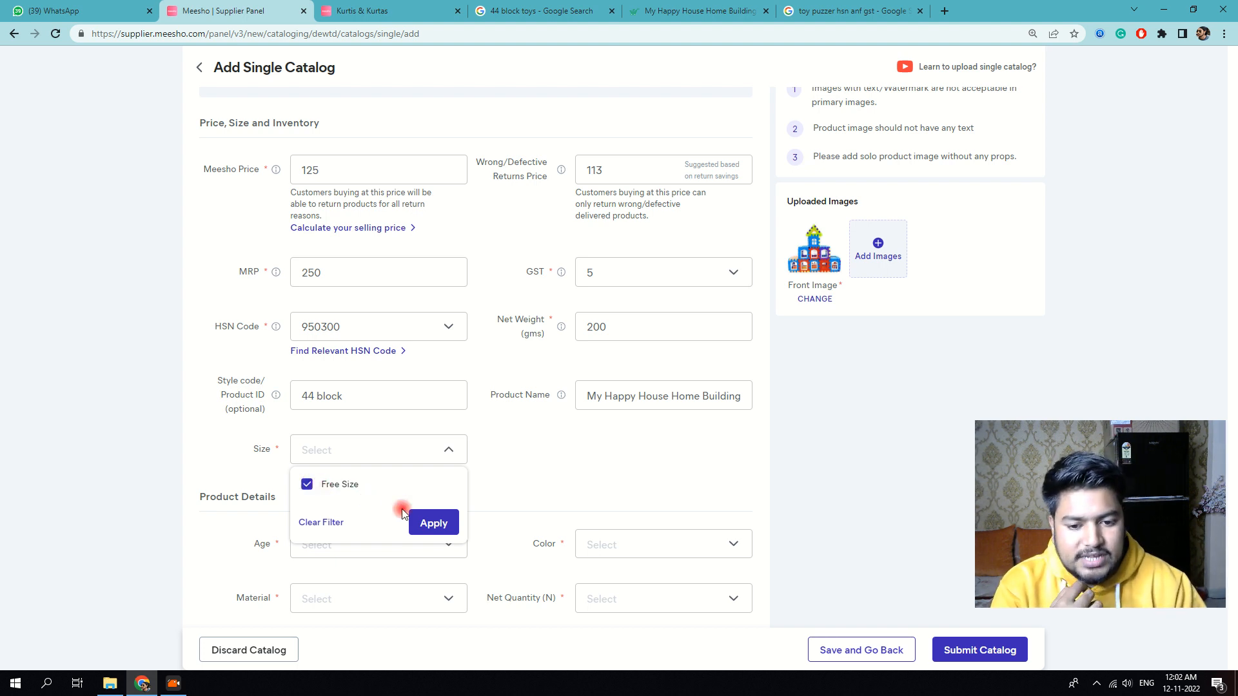
click(433, 523)
Step: Set inventory to 20 and SKU ID to '44 block'
scroll(361, 397, down, 3)
click(347, 354)
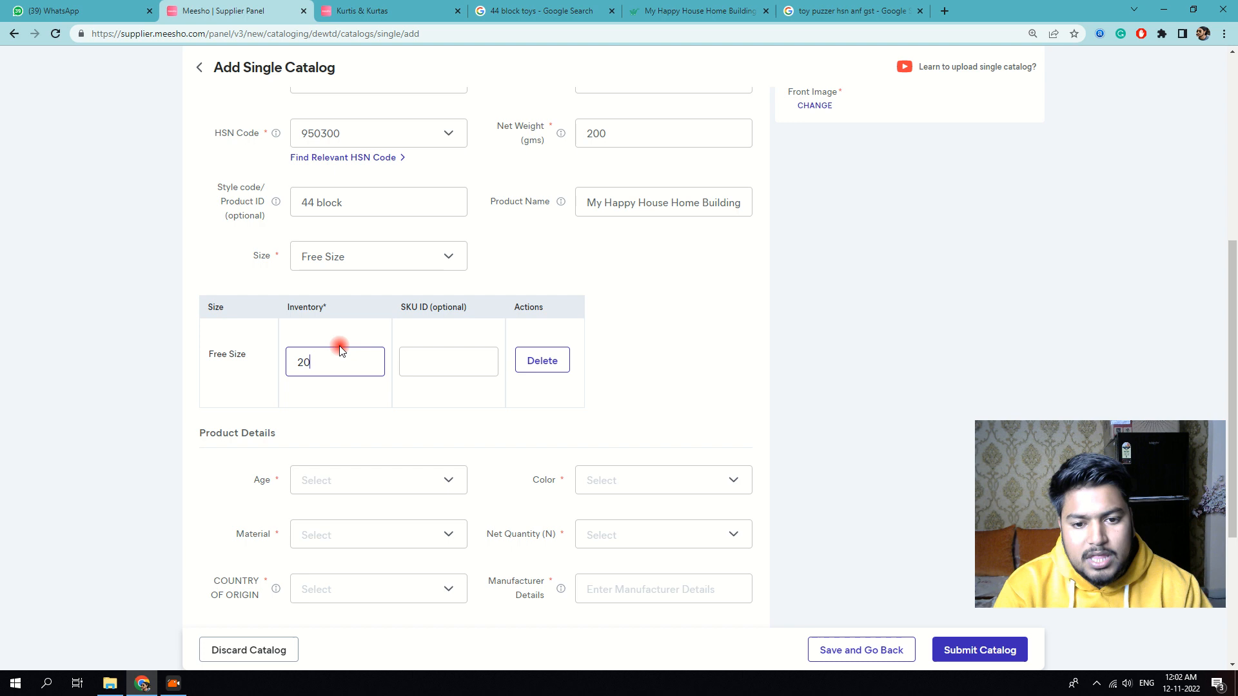
click(443, 366)
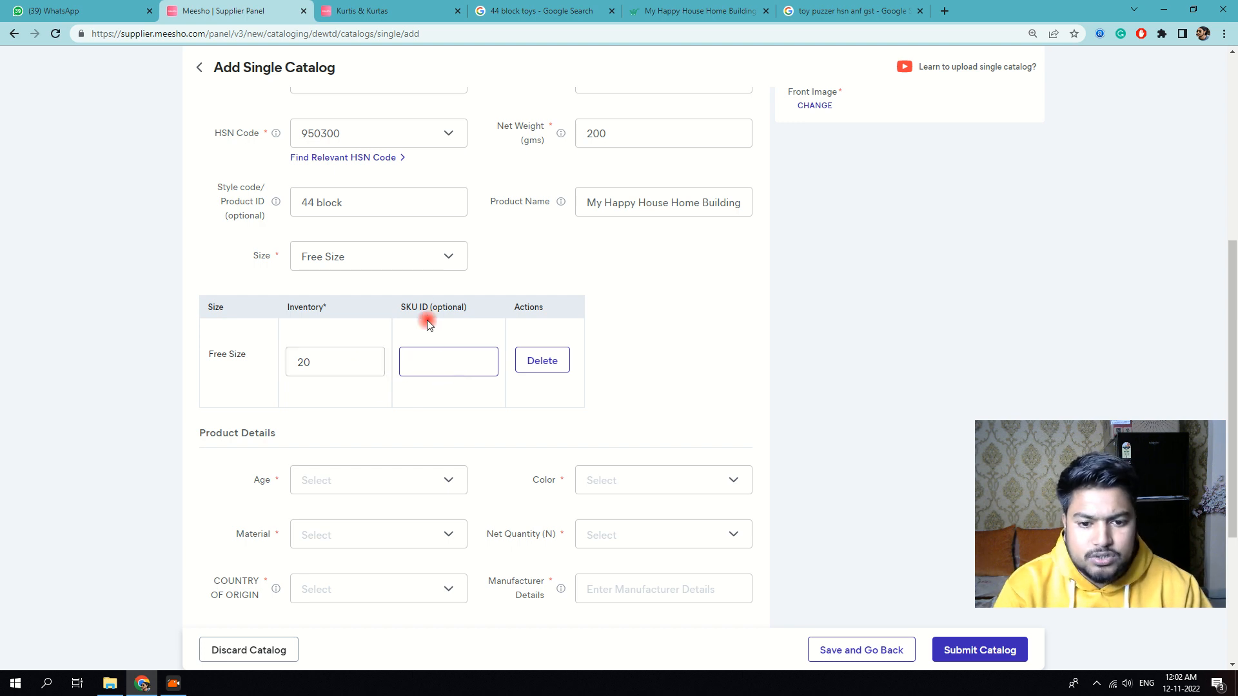
scroll(426, 312, up, 2)
drag(354, 328, 240, 326)
click(458, 493)
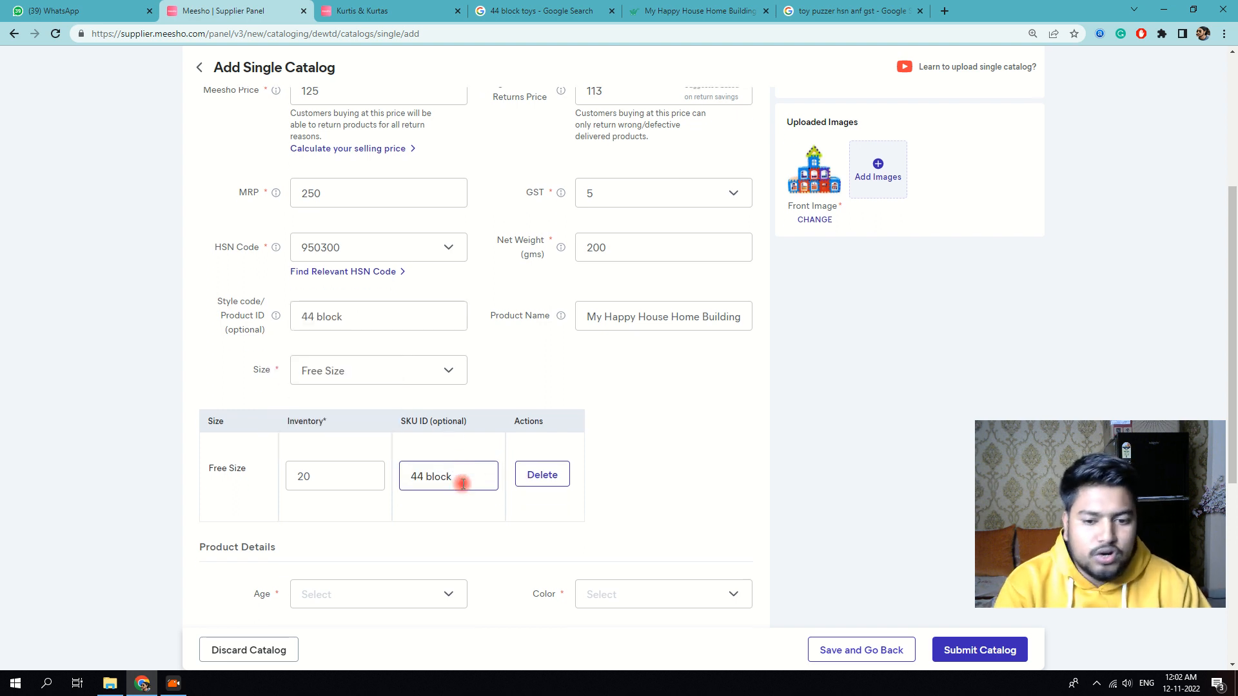
scroll(462, 476, down, 2)
scroll(367, 464, down, 2)
click(389, 351)
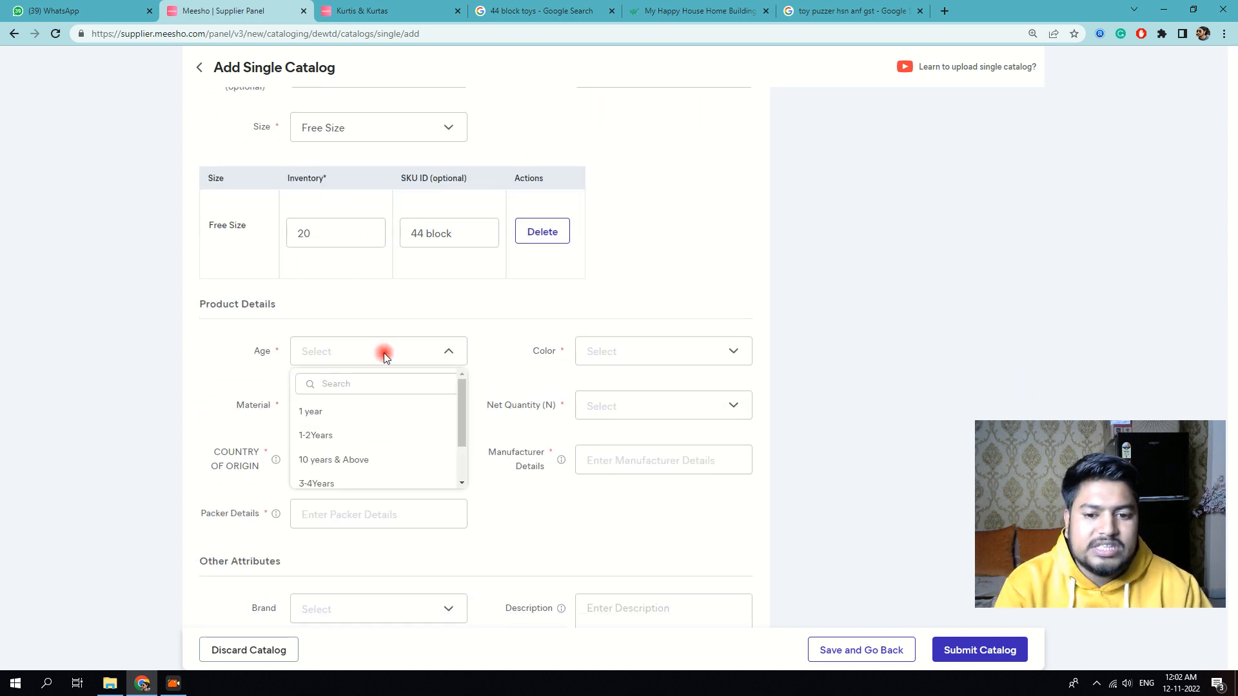
Step: Set age to 3-4Years, colour to Multicolour, net quantity to 1 and material to Plastic
click(329, 481)
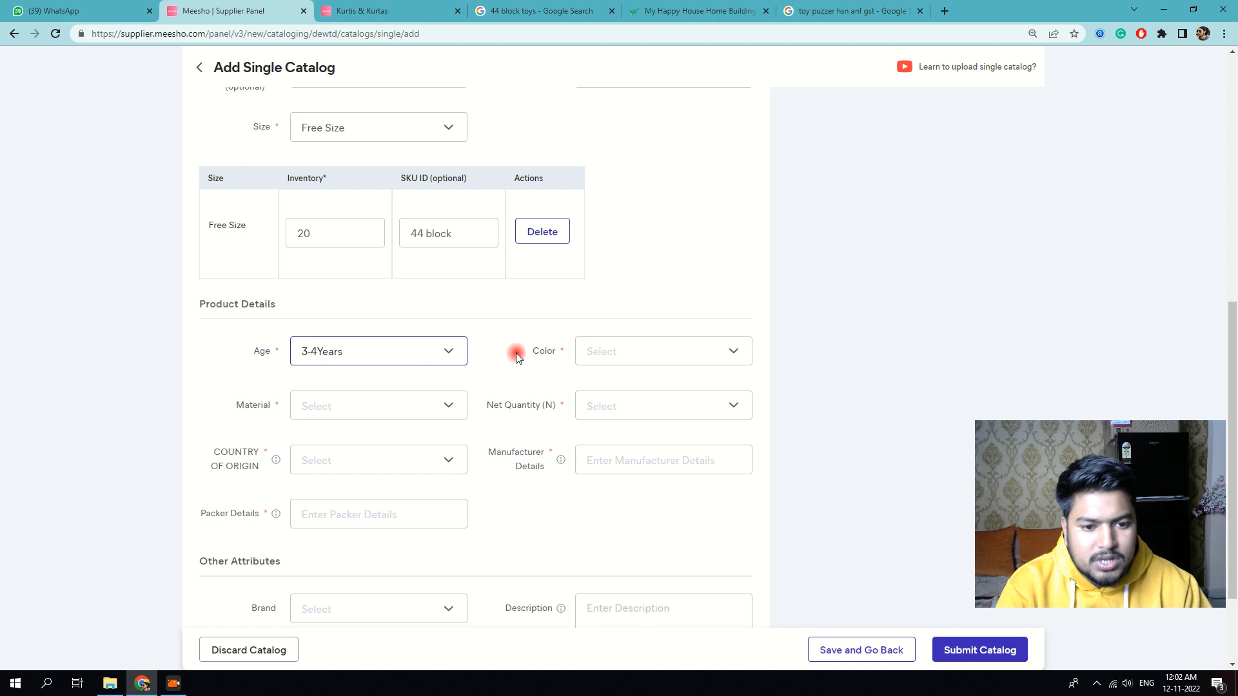
click(593, 354)
scroll(606, 464, down, 1)
click(613, 421)
click(589, 413)
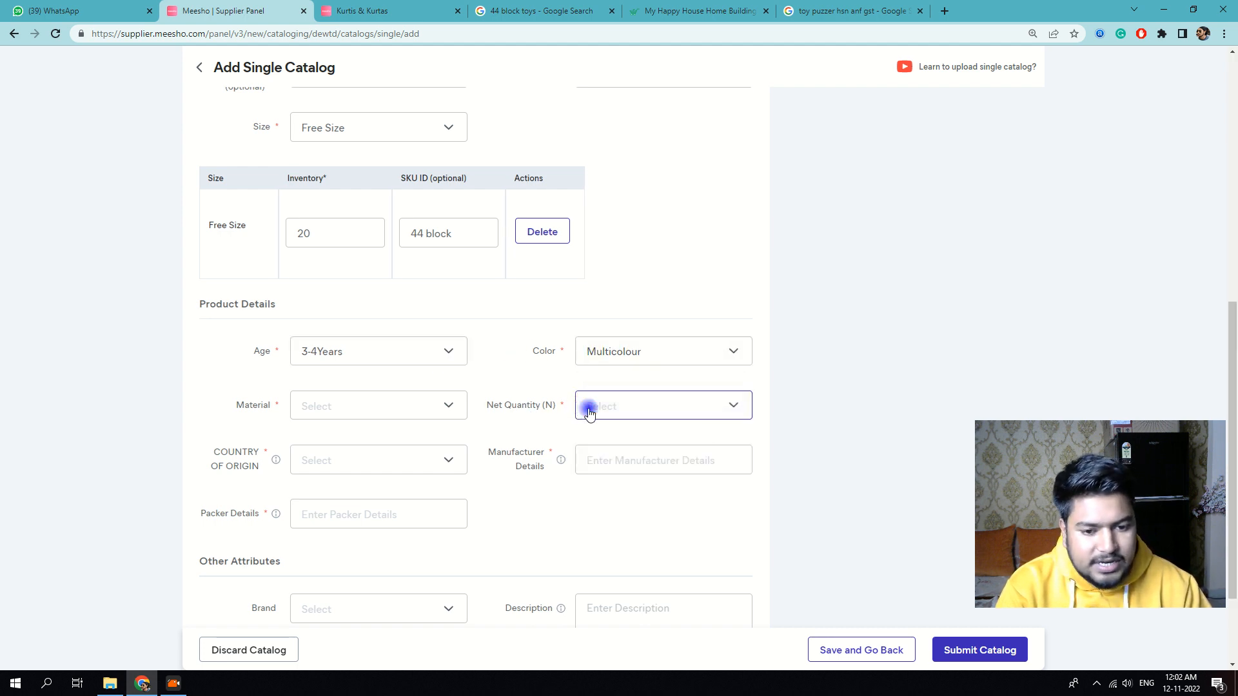
click(603, 464)
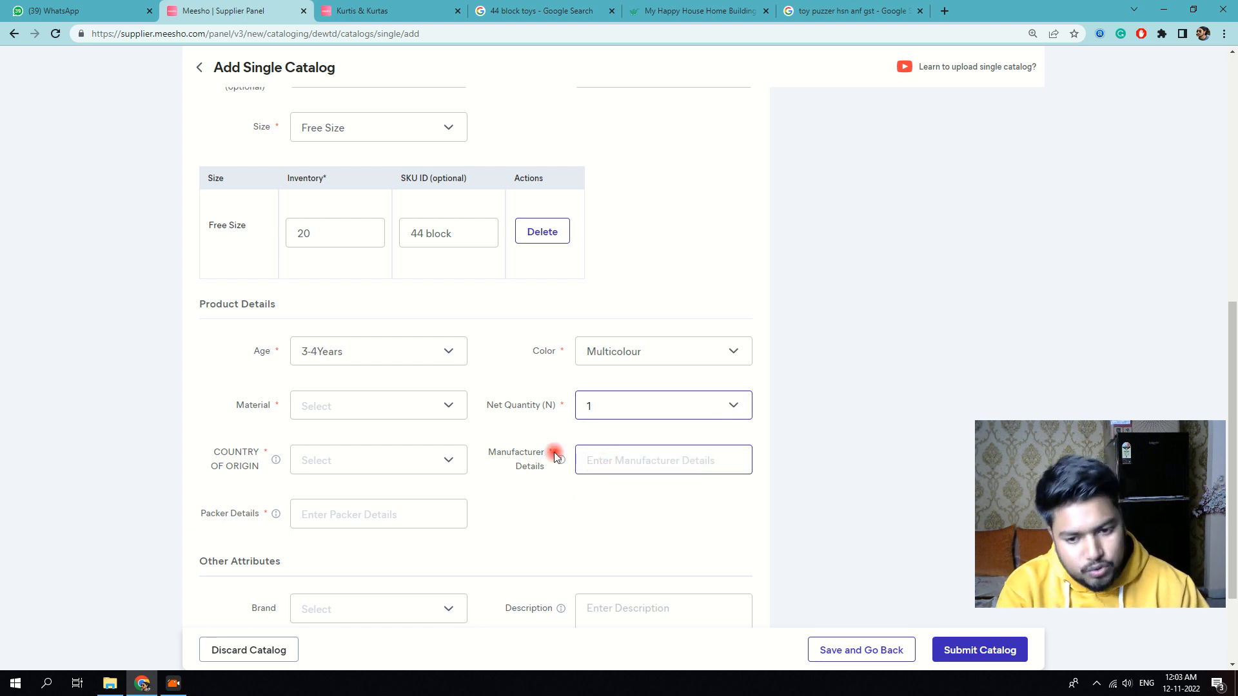
click(423, 404)
click(341, 468)
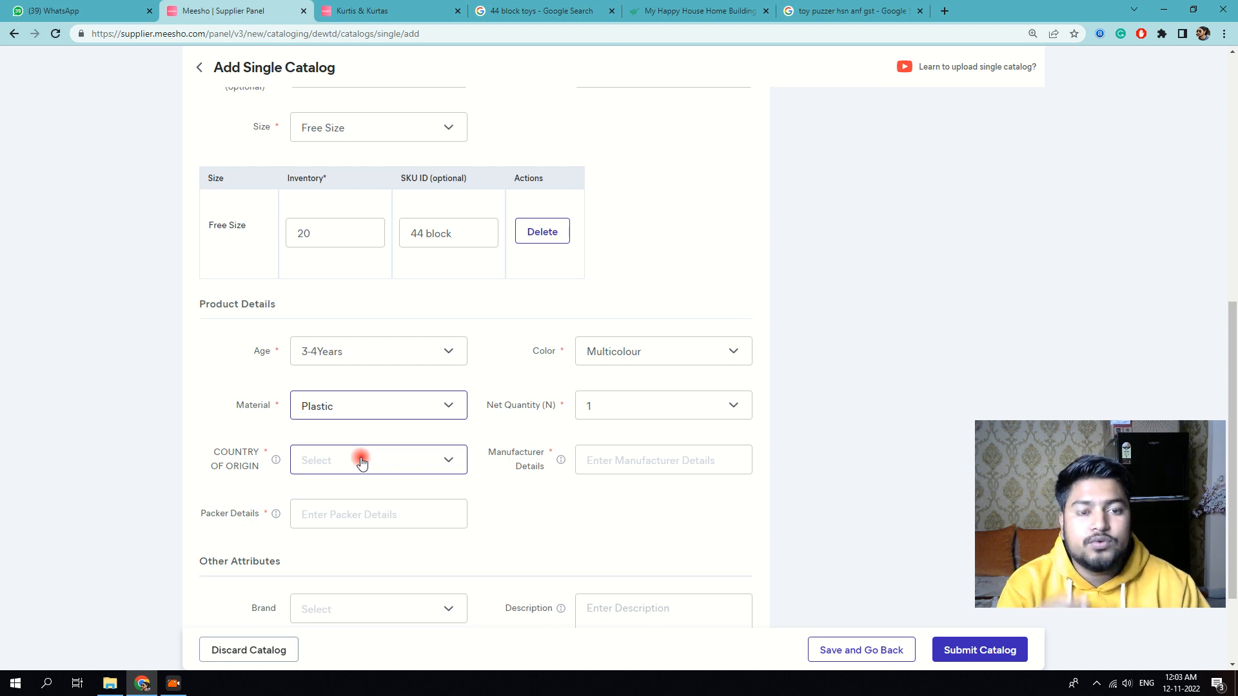
Step: Choose India as country of origin and enter the same address for manufacturer and packer details
click(361, 461)
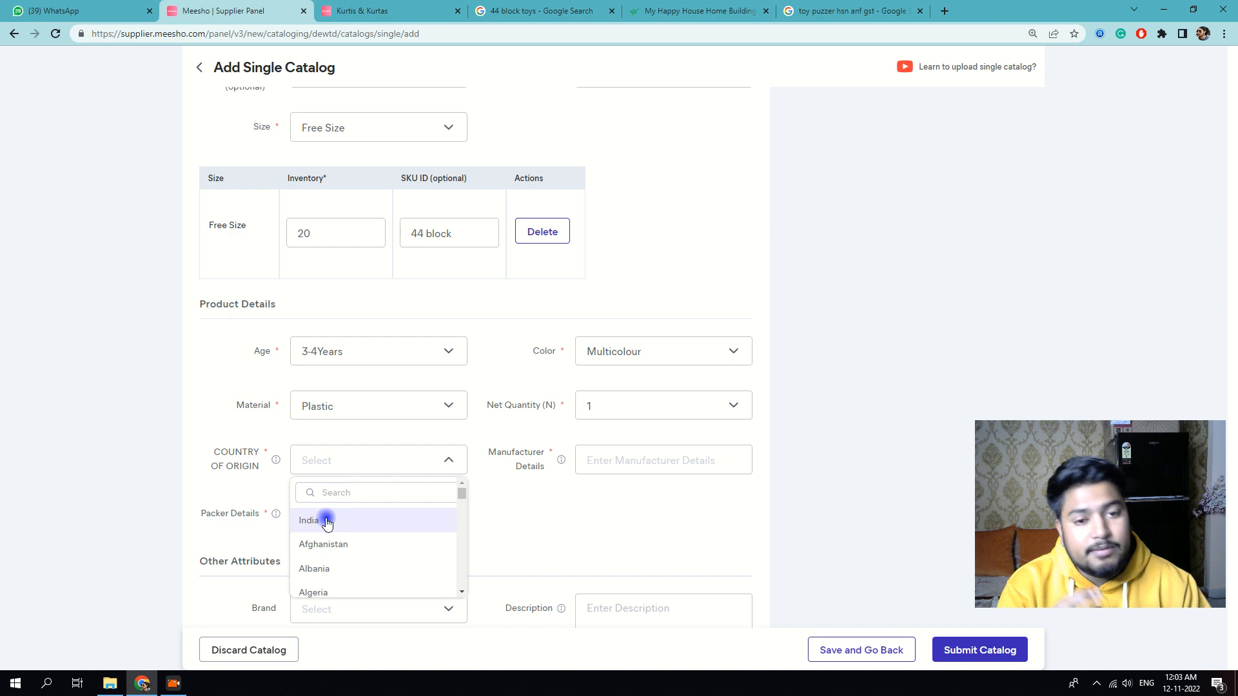
click(327, 523)
click(652, 457)
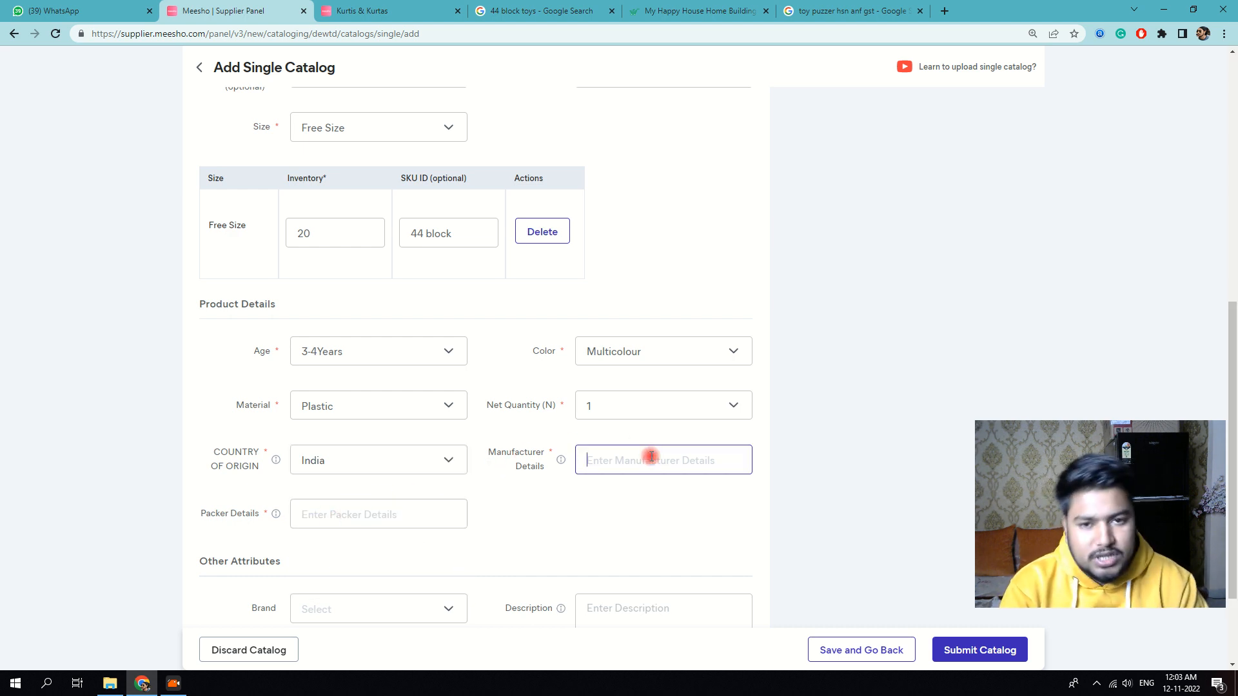
click(359, 512)
click(597, 457)
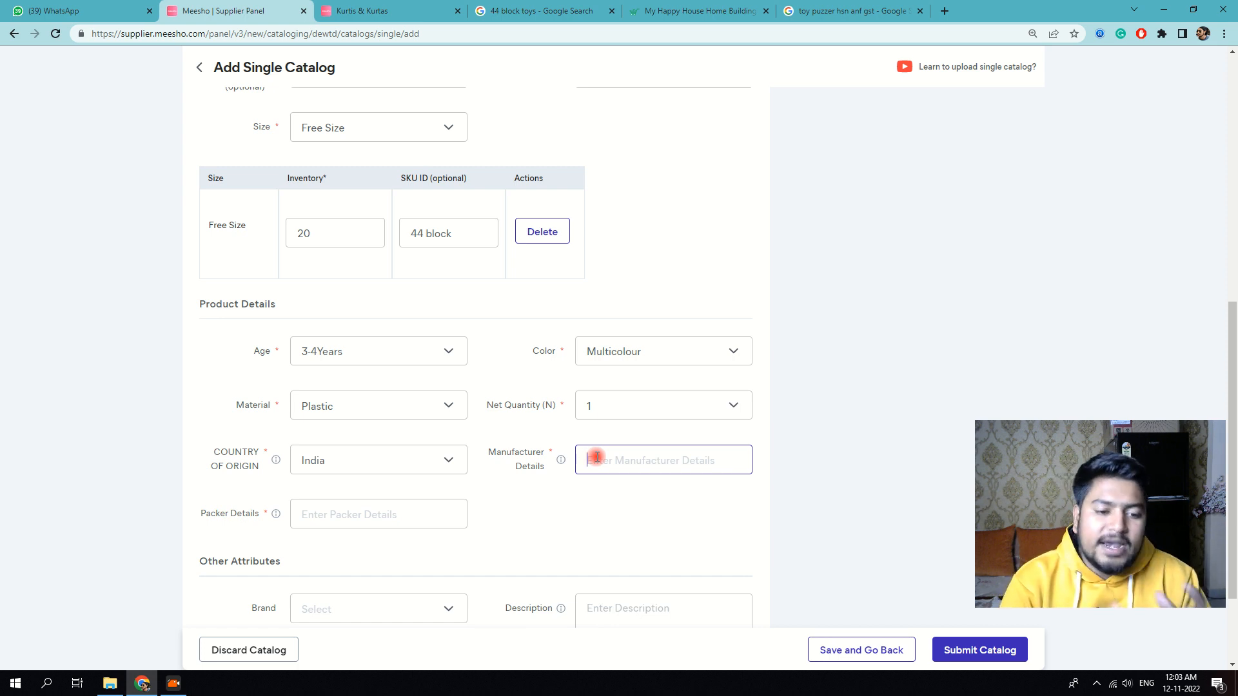
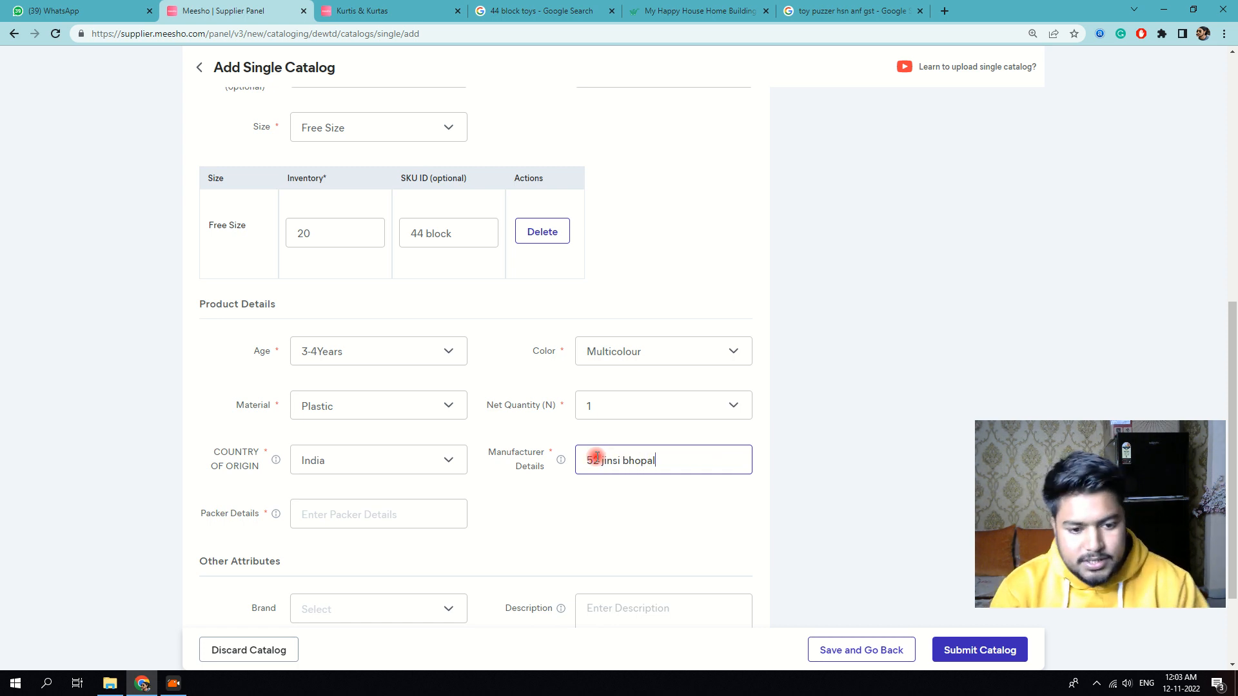
triple_click(597, 458)
key(ctrl+c)
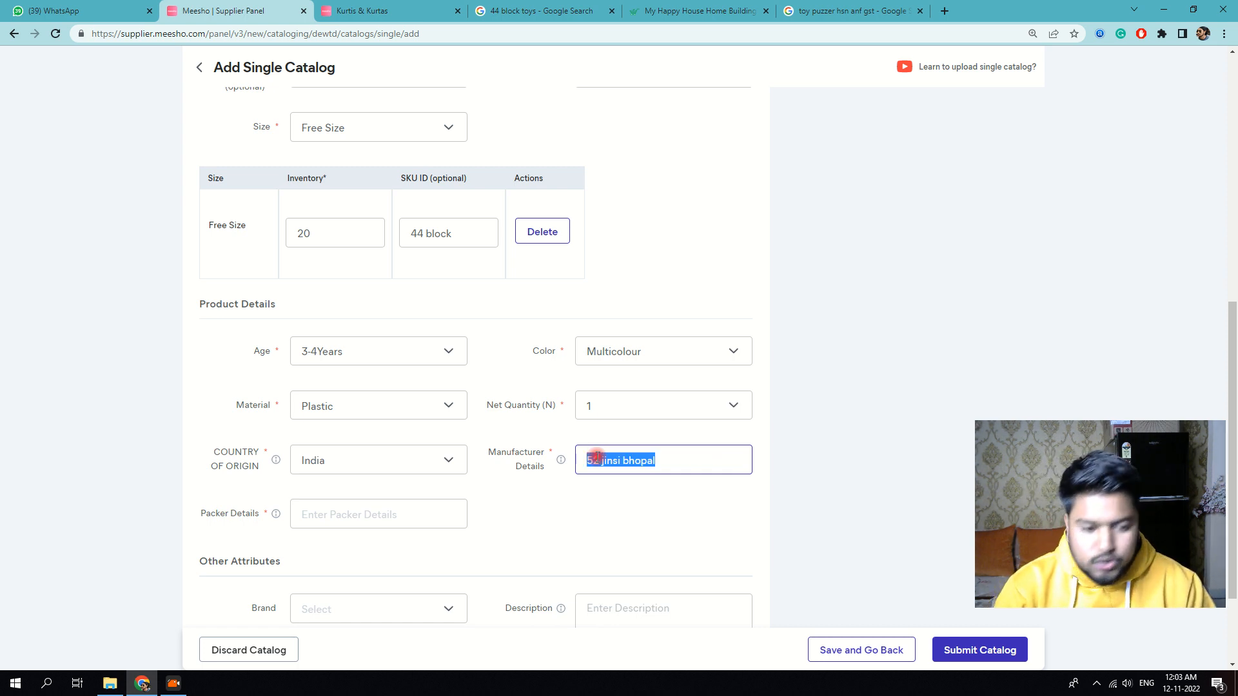
click(396, 511)
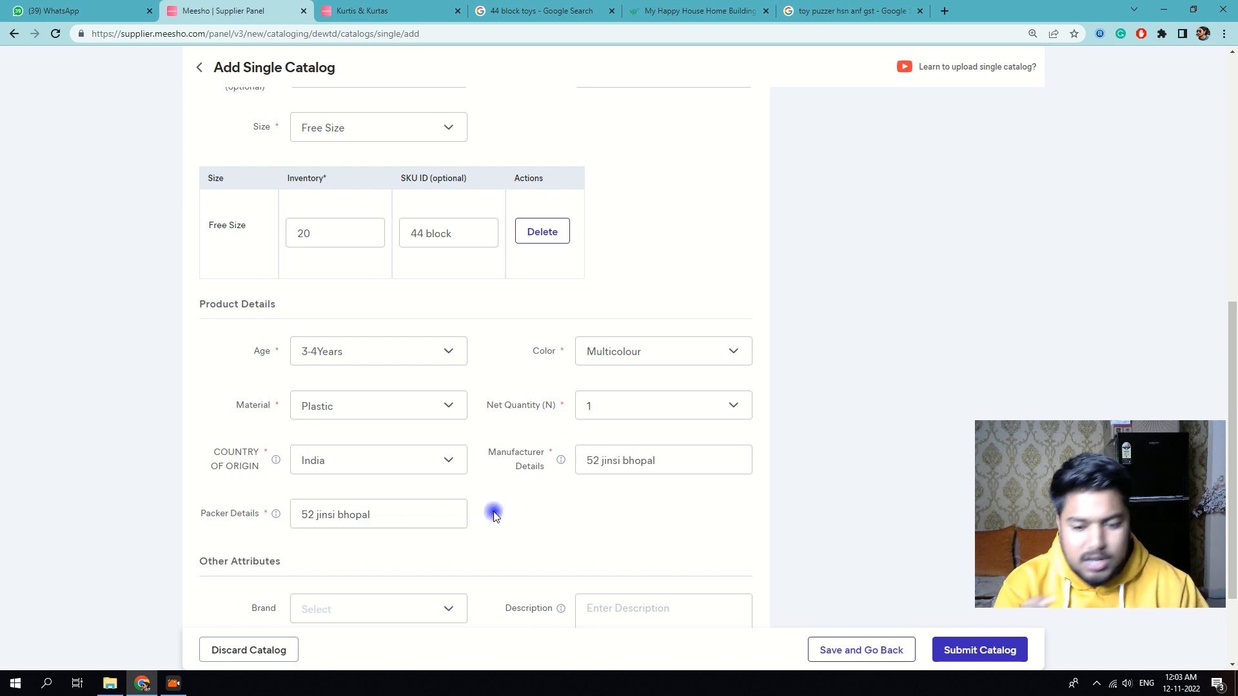
scroll(478, 509, down, 2)
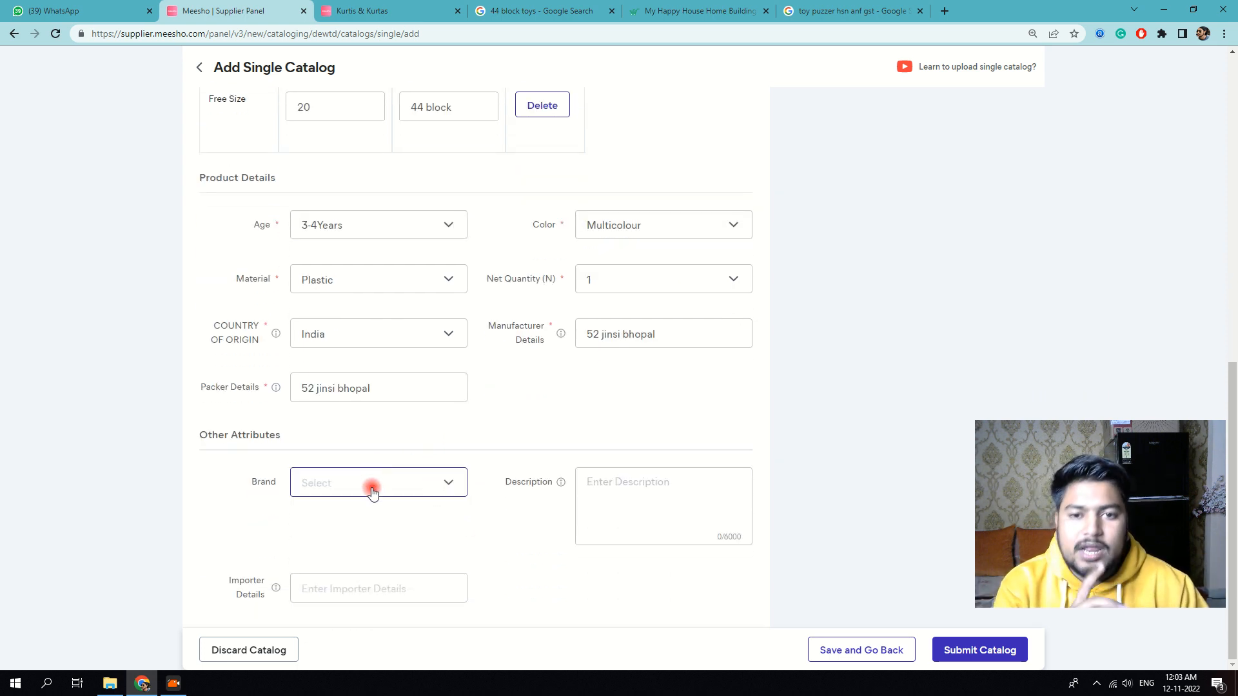
Step: Check the brand list and clear the address accidentally pasted into the description
click(370, 495)
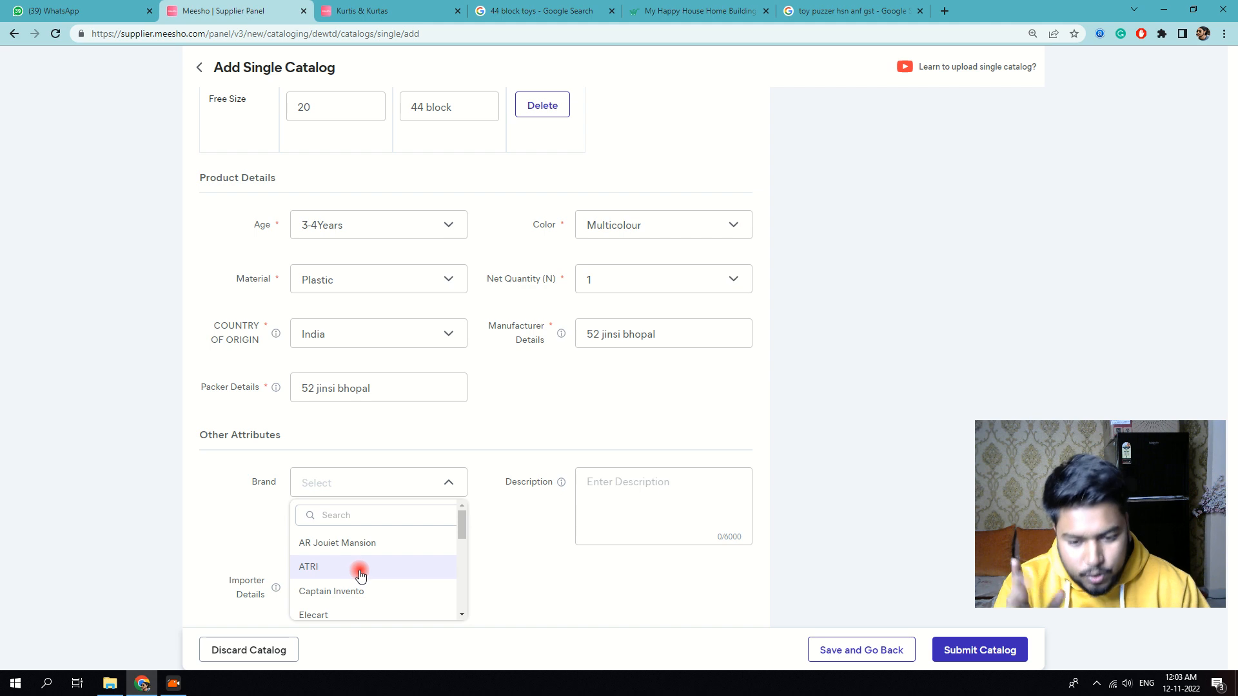
scroll(377, 571, down, 5)
click(629, 496)
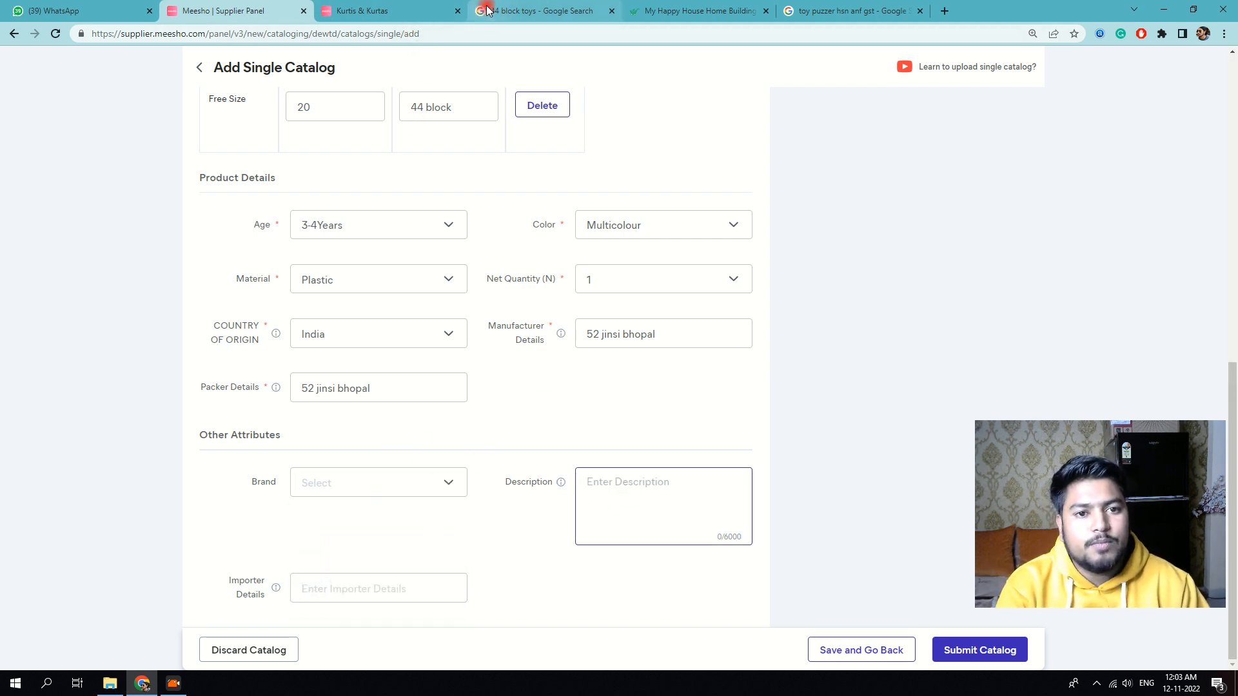
key(ctrl+v)
drag(666, 490, 536, 481)
key(BackSpace)
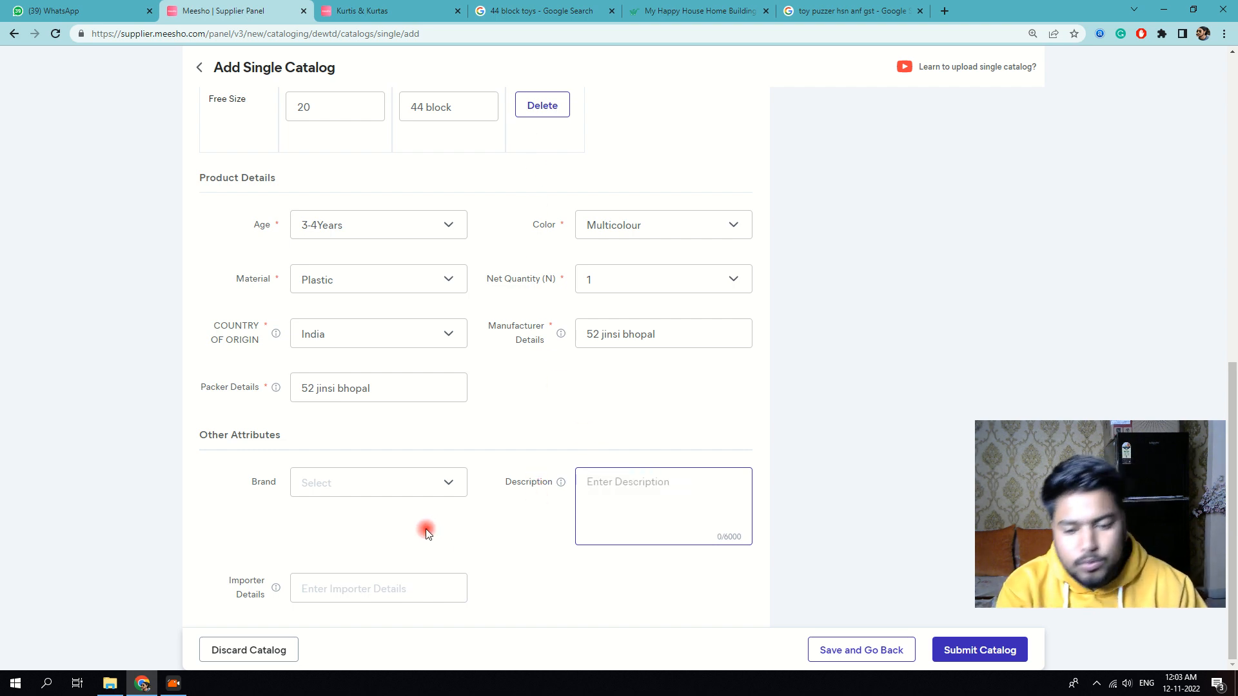
click(265, 327)
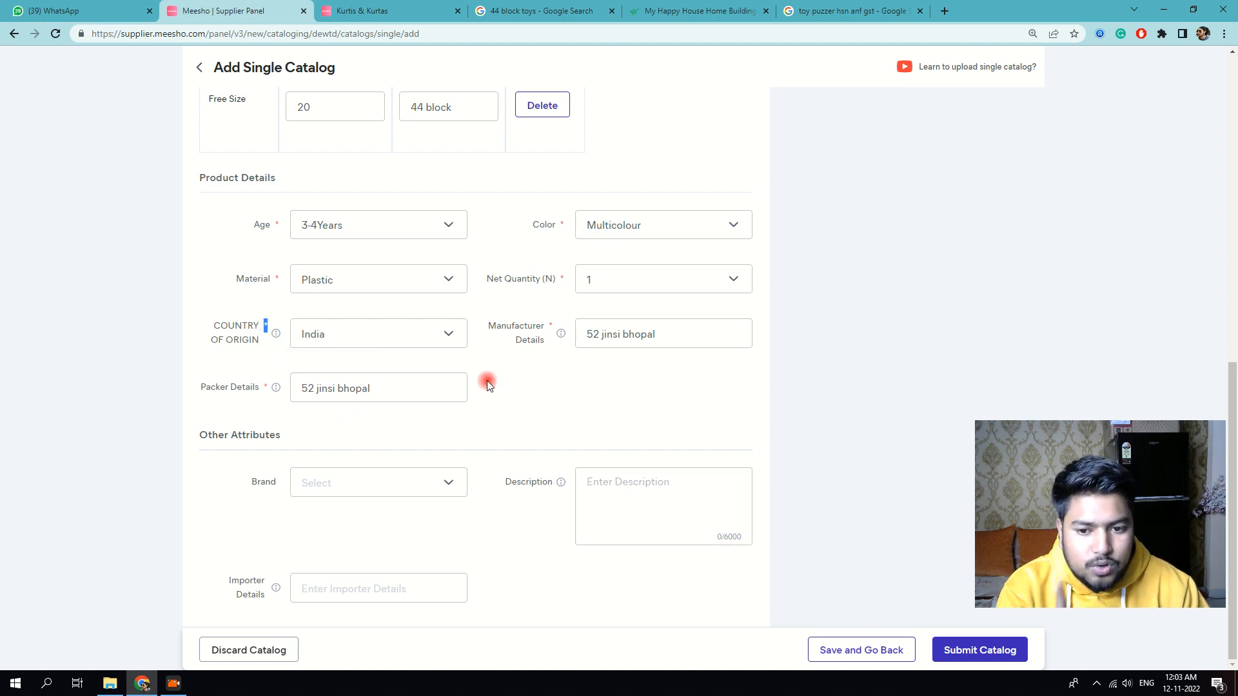
drag(265, 324, 485, 373)
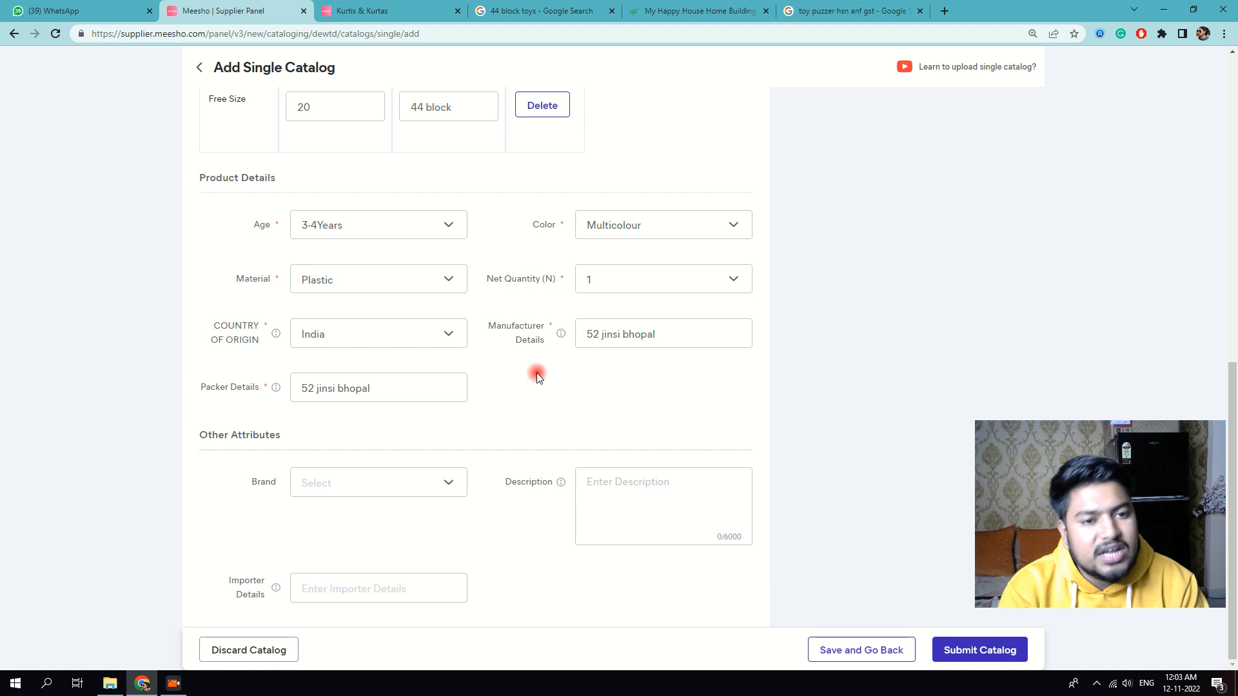
Step: Submit the catalog and confirm sending it for quality check
scroll(764, 466, up, 1)
scroll(628, 271, up, 10)
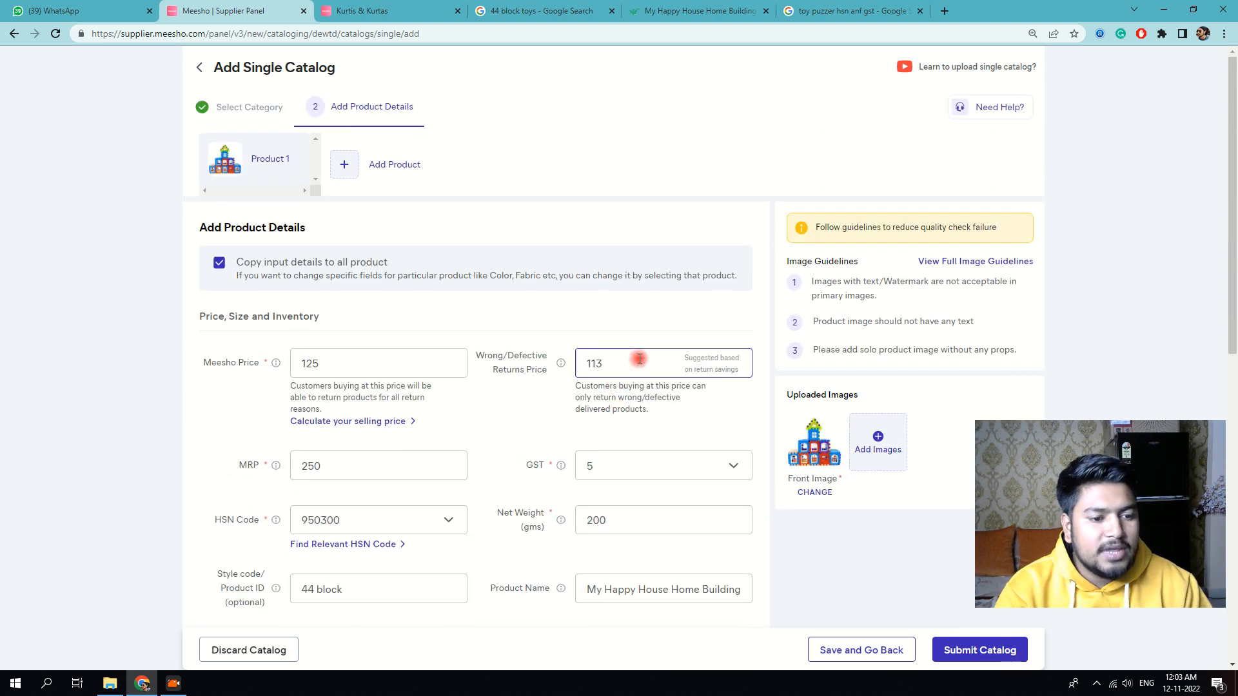
click(1007, 653)
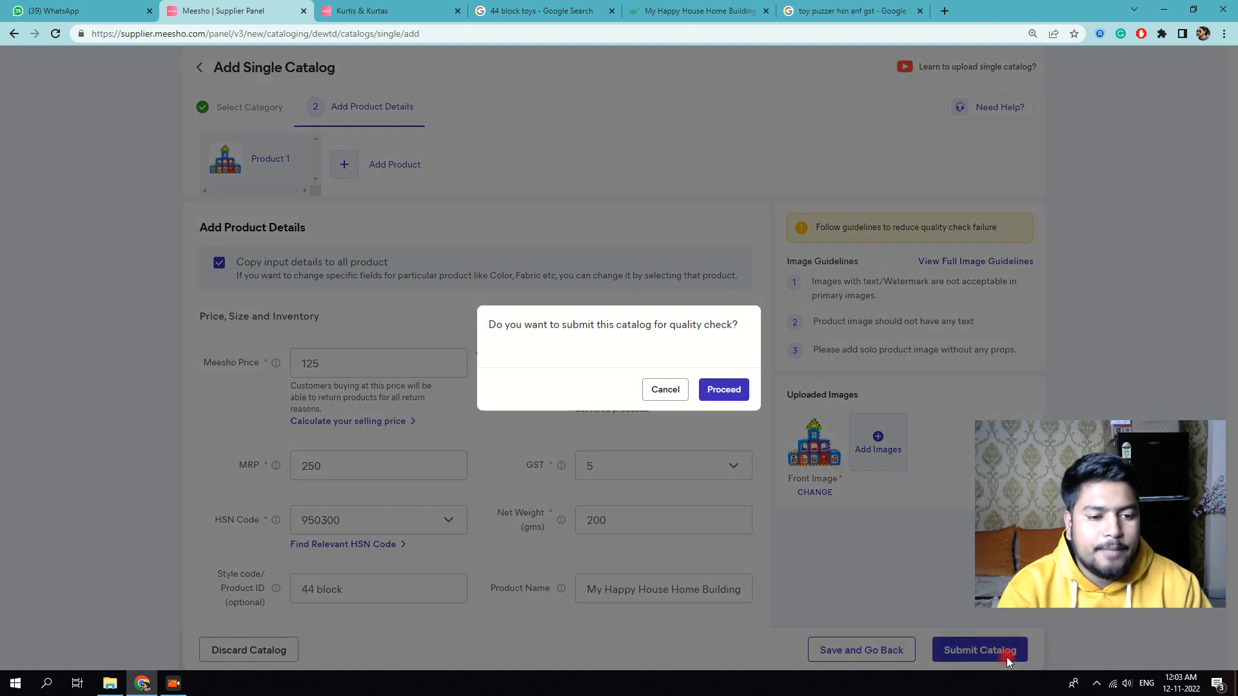
click(730, 389)
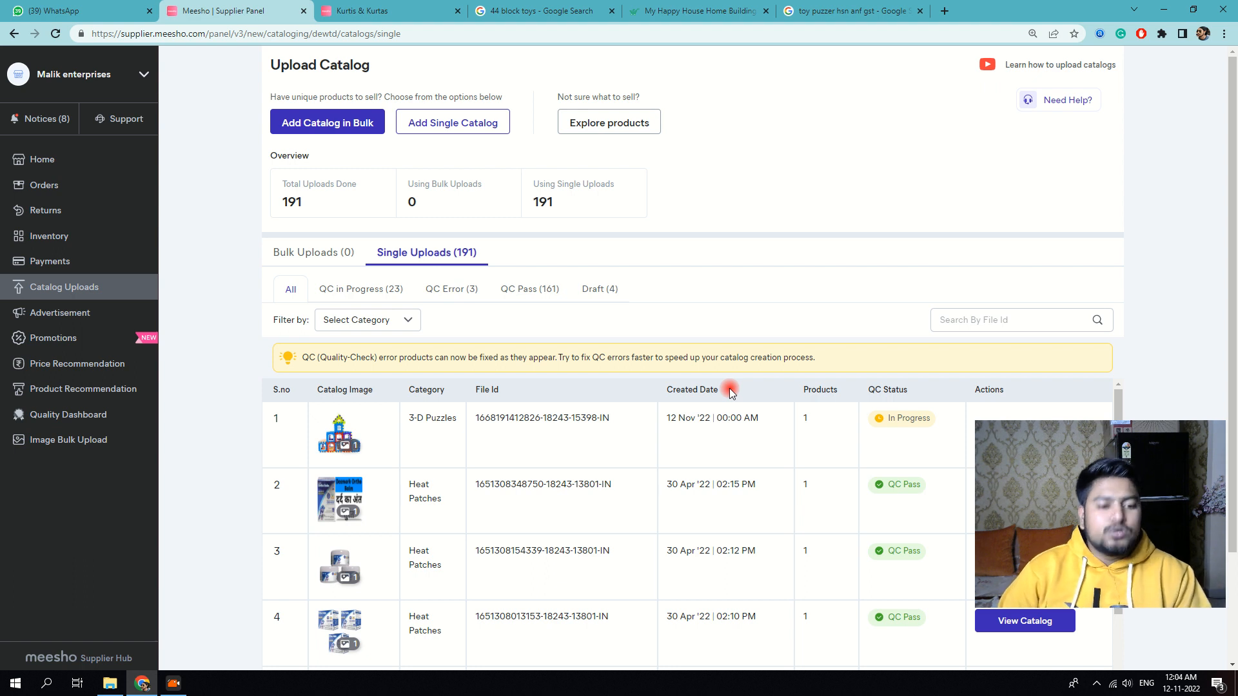
click(526, 8)
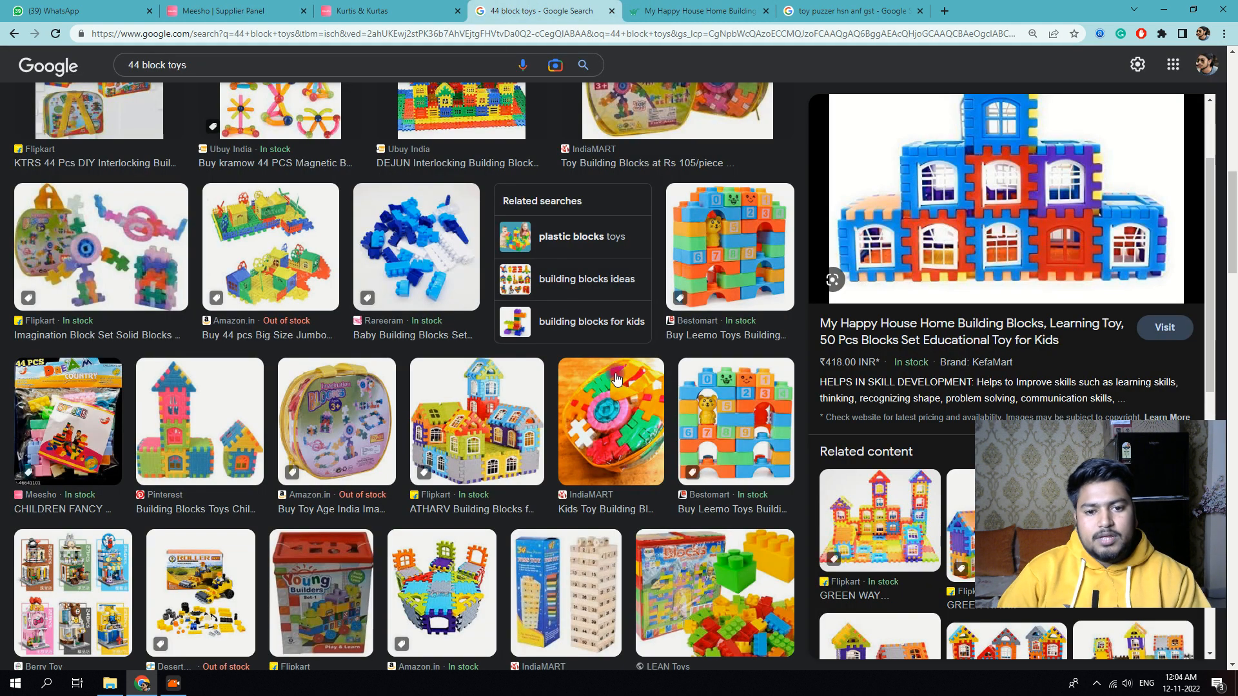
Step: Go back to the kurti search results and open the pink girls' kurti
click(419, 9)
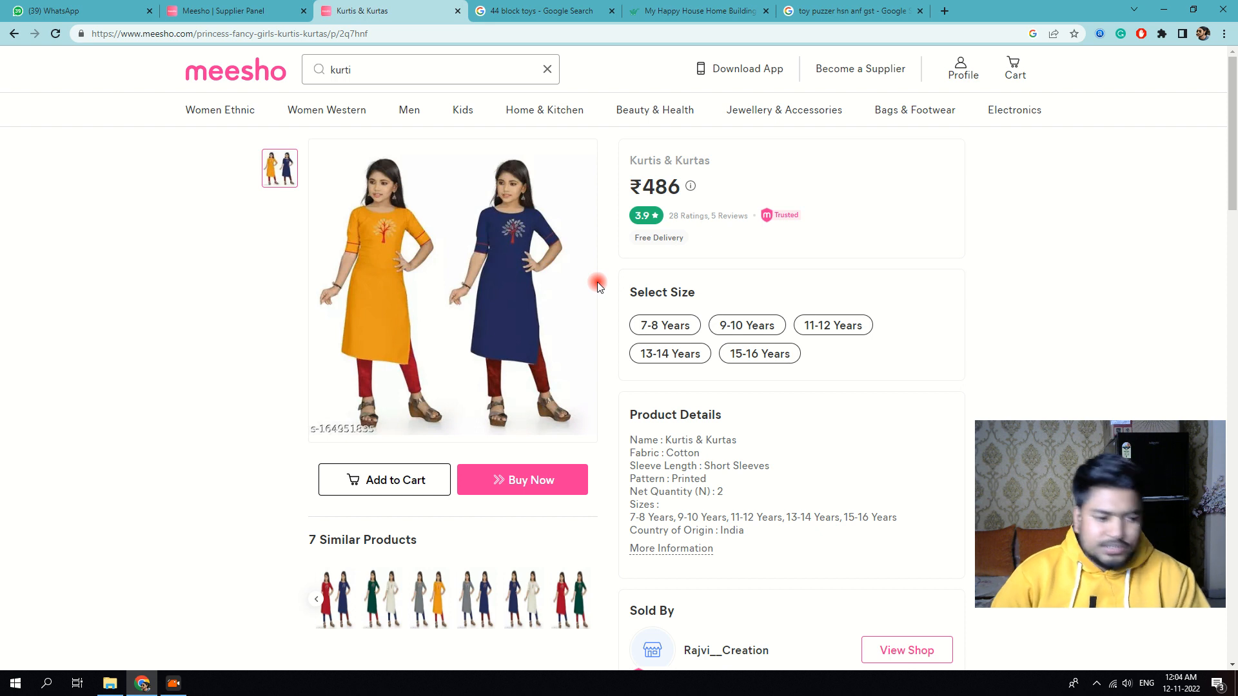
click(13, 34)
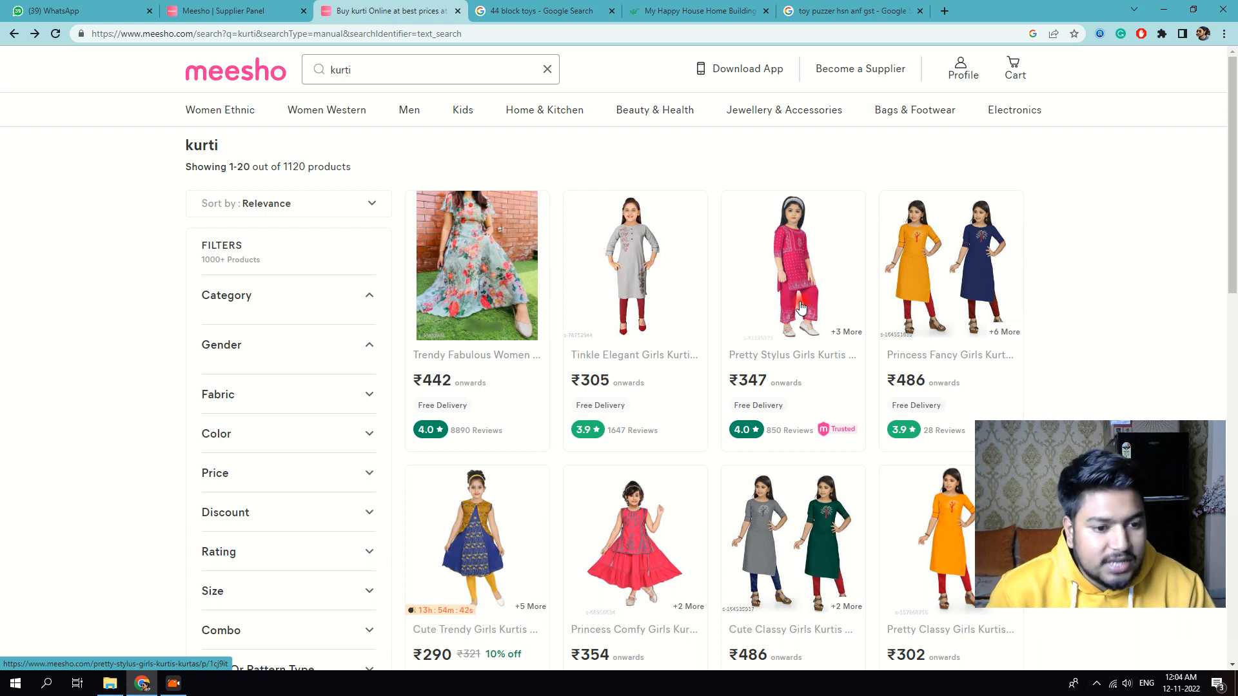
click(779, 334)
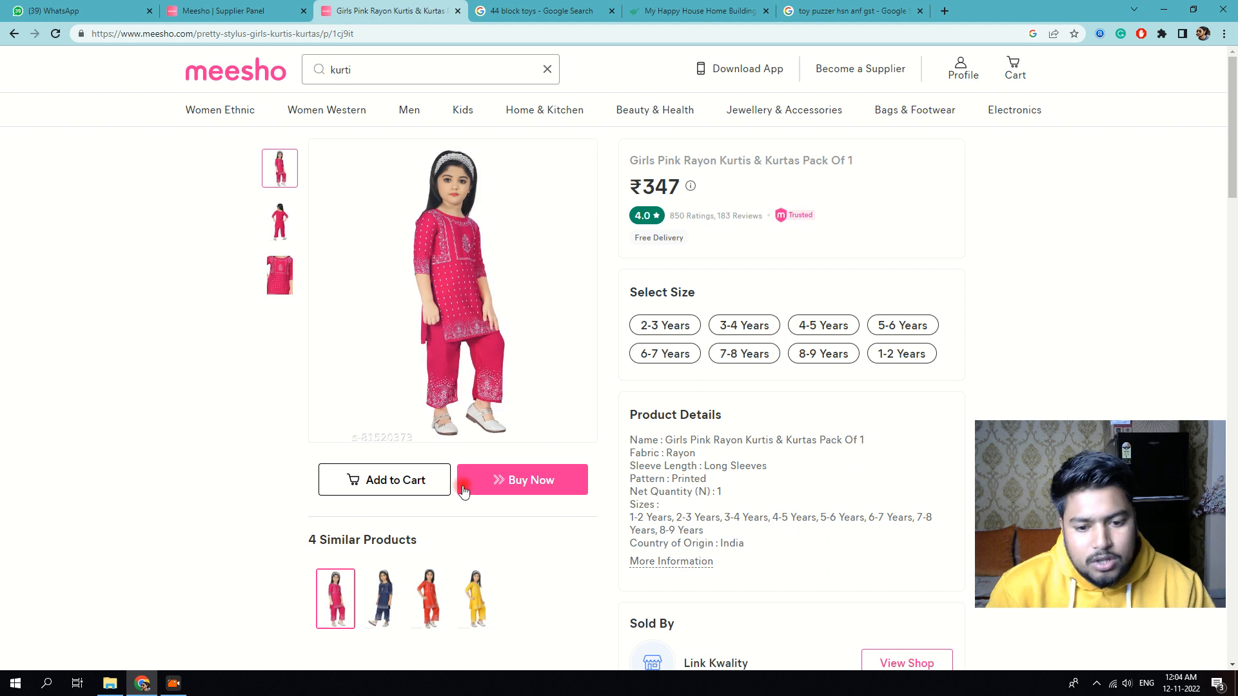
Step: Compare the blue and yellow variants, pick size 5-6 Years on the yellow kurta, then return to results
click(385, 596)
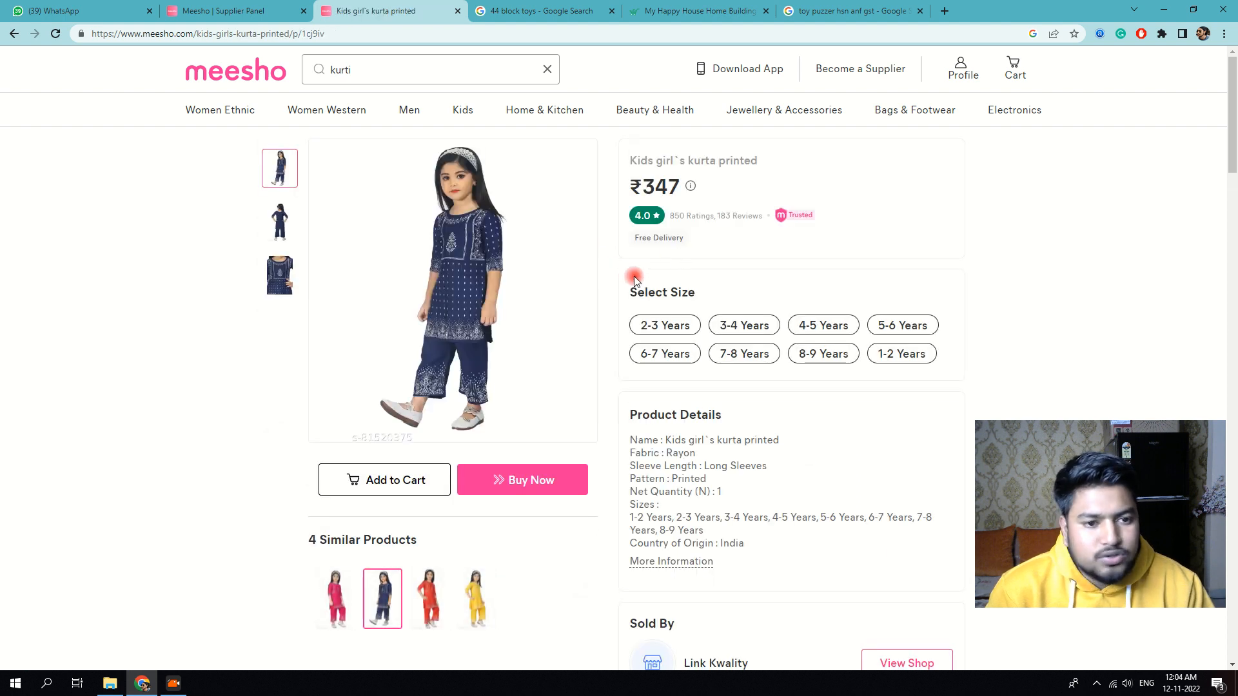
click(320, 587)
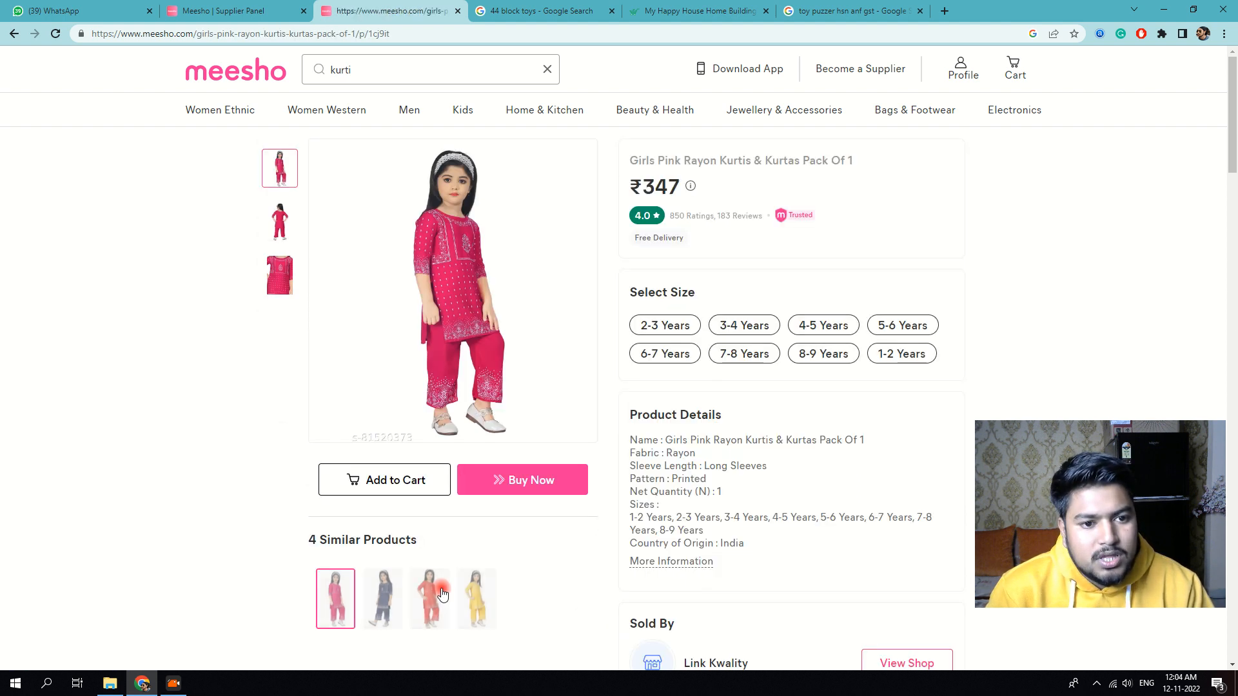
click(482, 612)
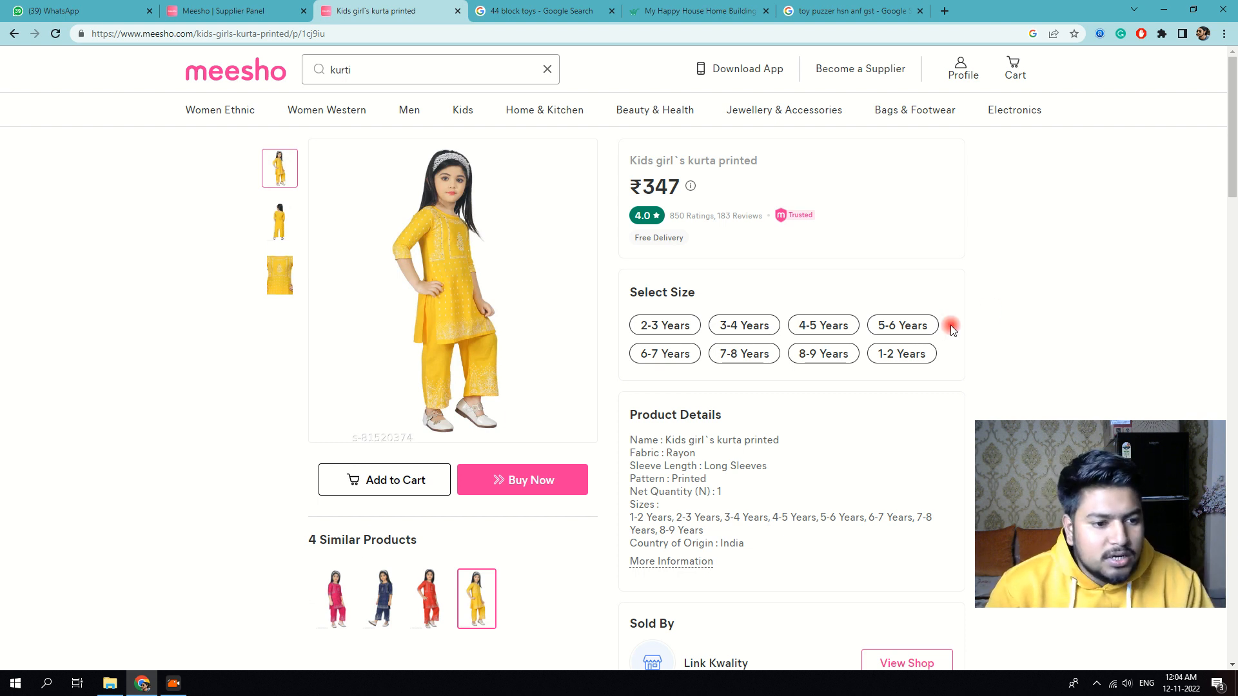
click(898, 325)
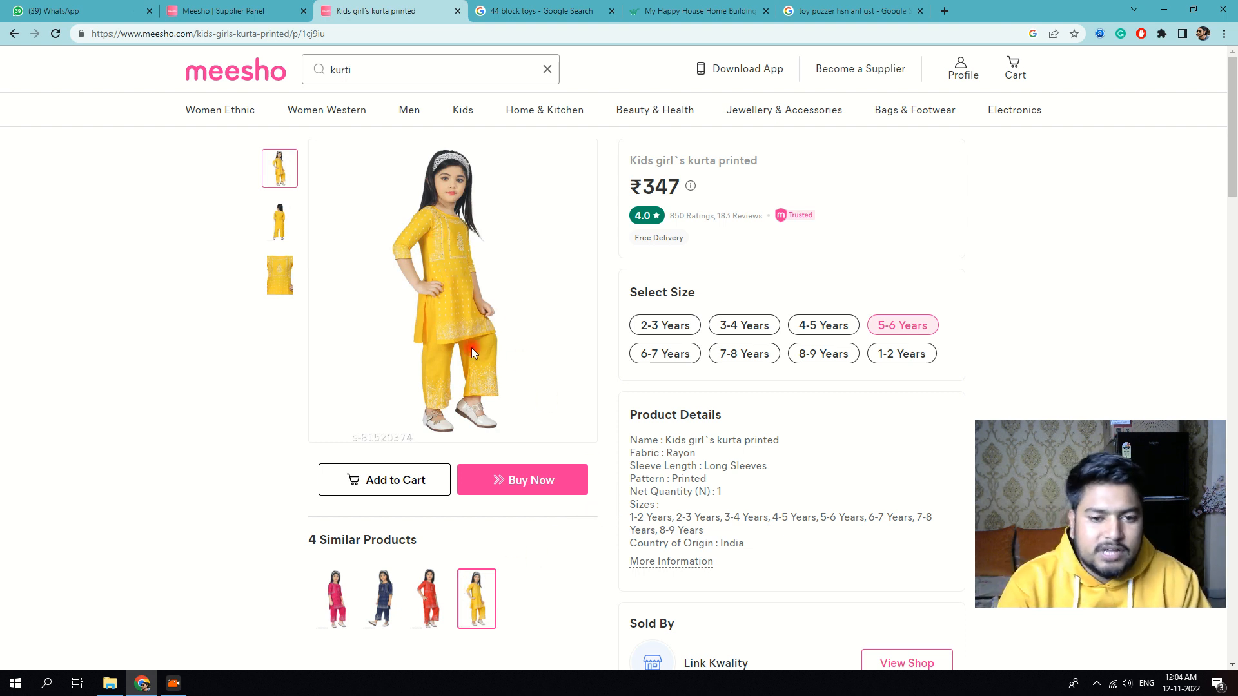
click(14, 33)
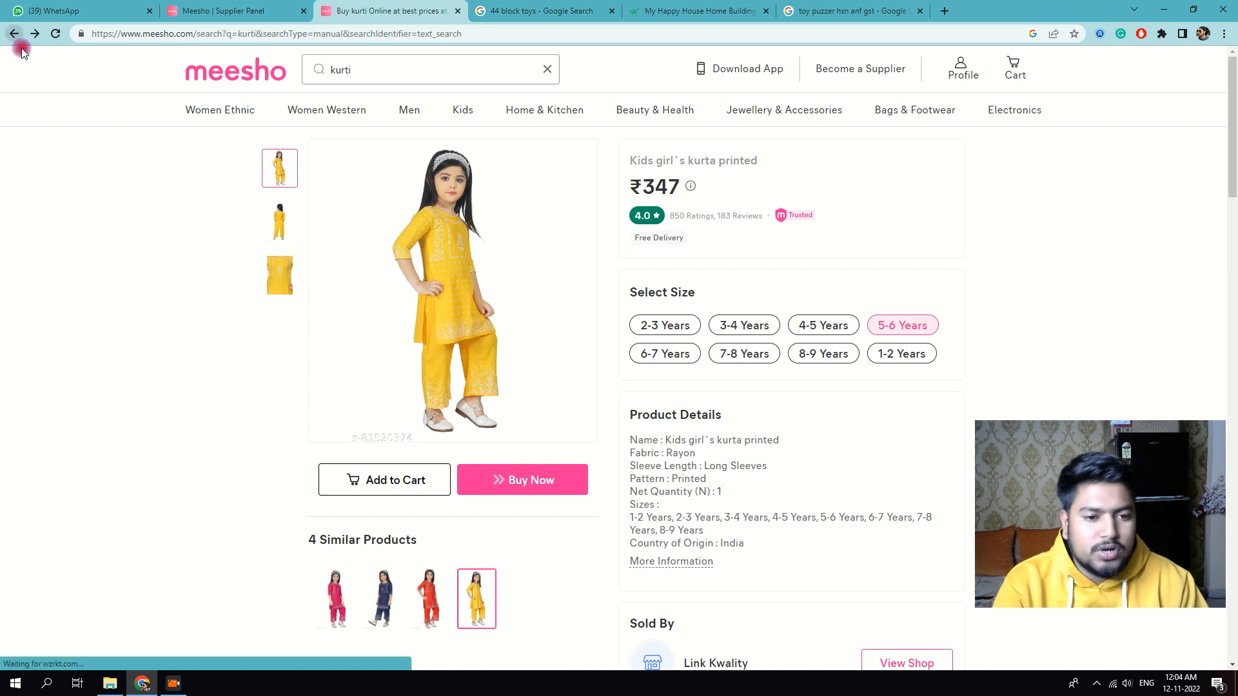
scroll(611, 376, down, 7)
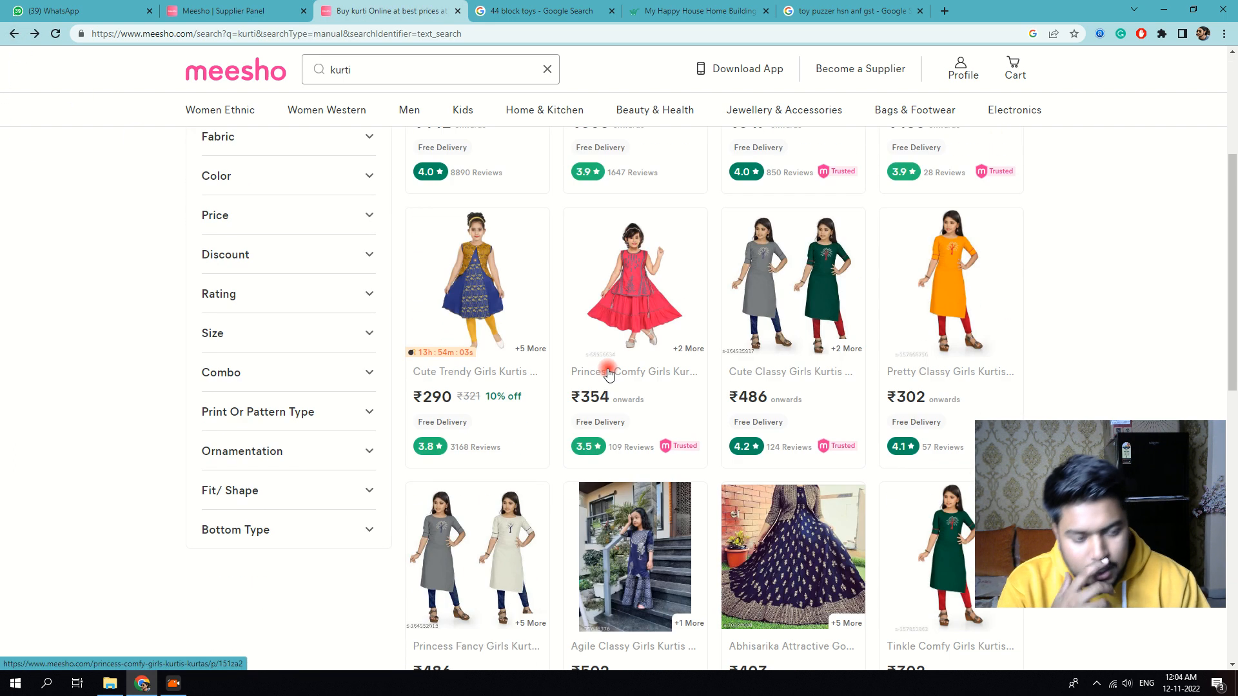
scroll(611, 376, down, 10)
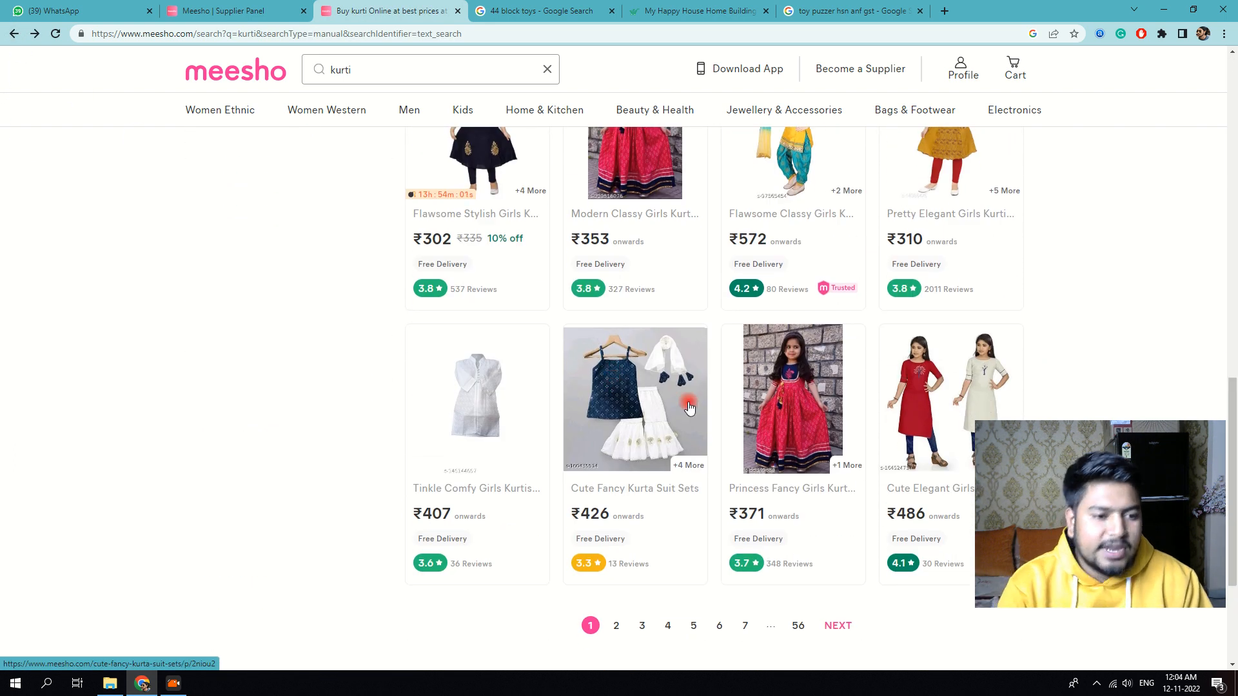
scroll(680, 399, down, 1)
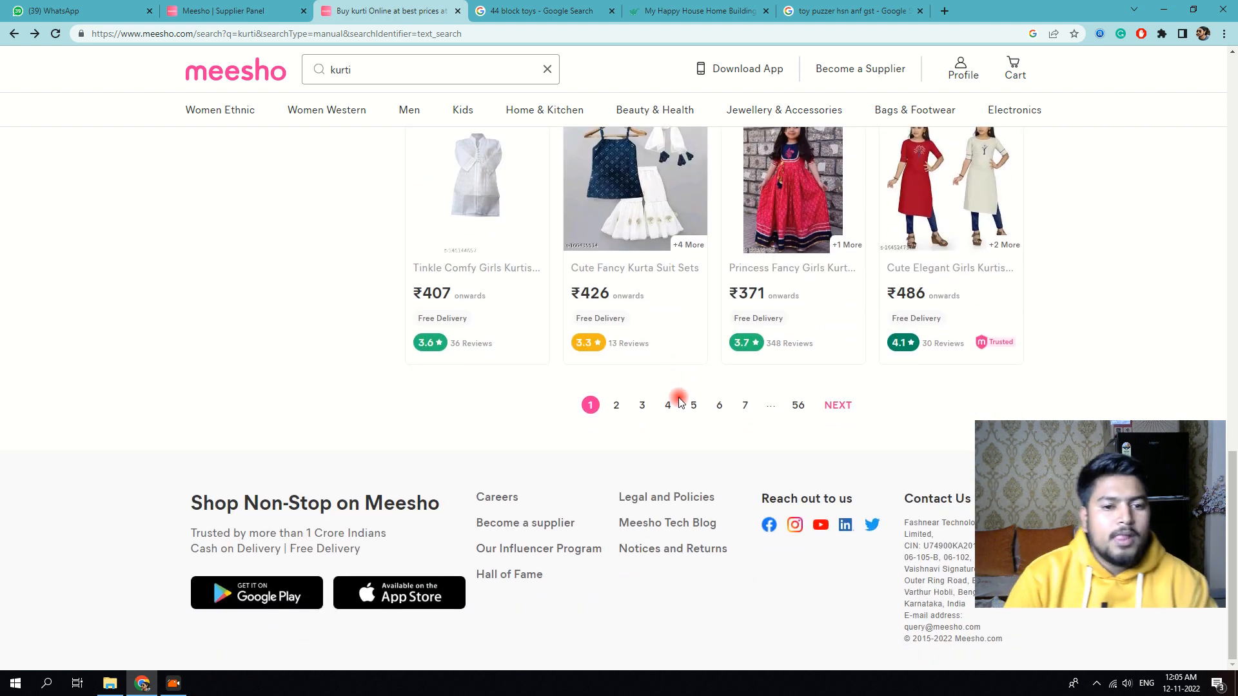